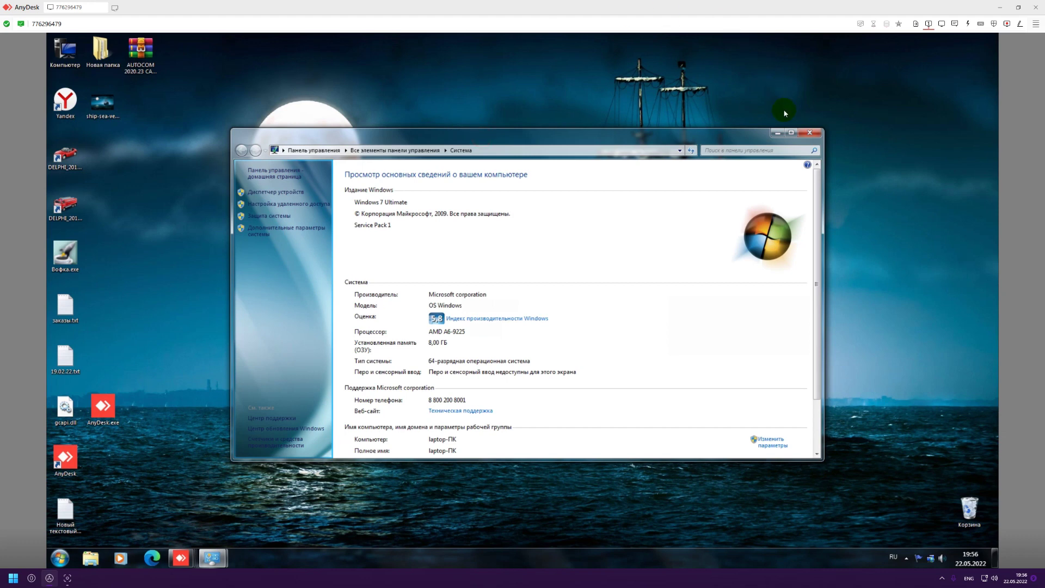
Close the System control panel window and dismiss the hidden tray icons popup.
{"action": "left_click", "coordinate": [807, 132]}
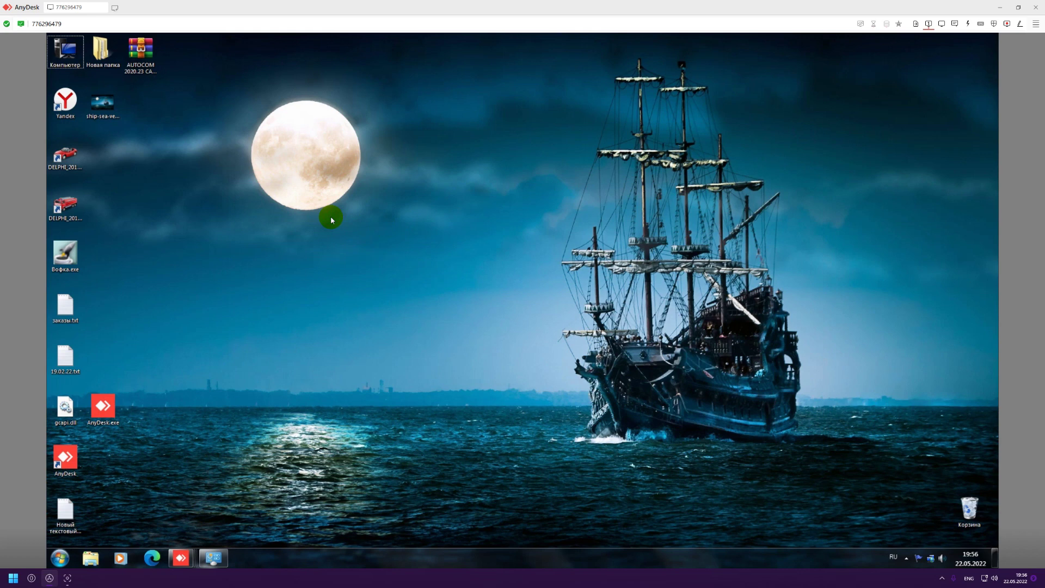
{"action": "left_click", "coordinate": [294, 205]}
{"action": "left_click", "coordinate": [187, 372]}
{"action": "left_click", "coordinate": [907, 561]}
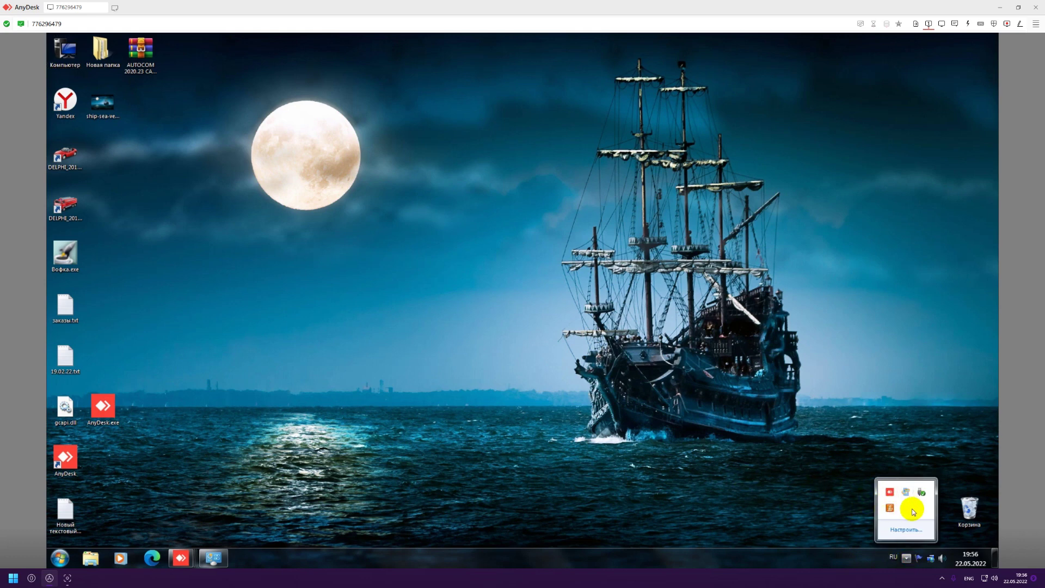
{"action": "left_click", "coordinate": [710, 444]}
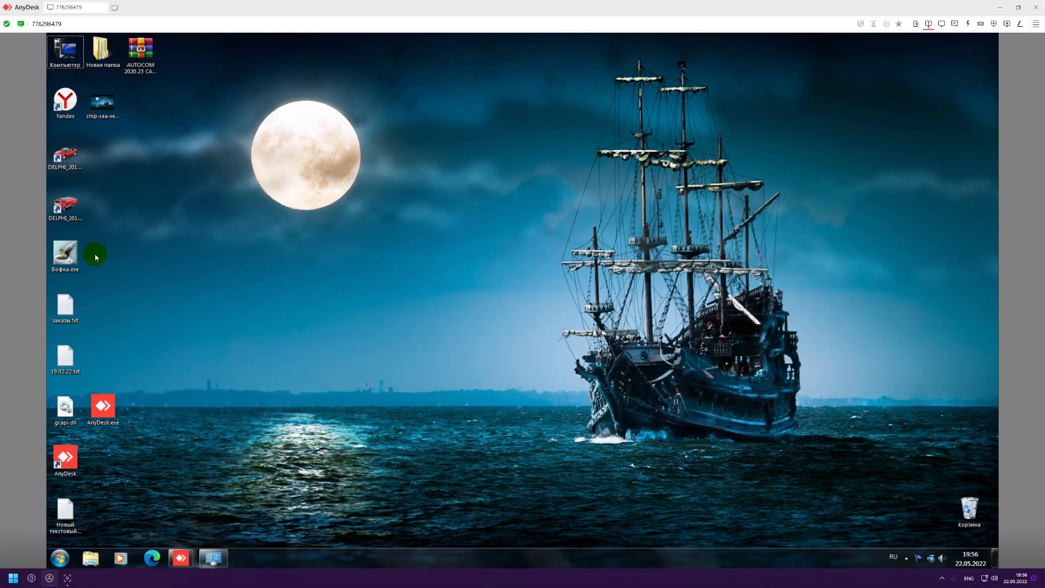
Move the AUTOCOM archive beside the DELPHI shortcuts and extract it to the desktop with 7-Zip.
{"action": "left_click", "coordinate": [65, 206]}
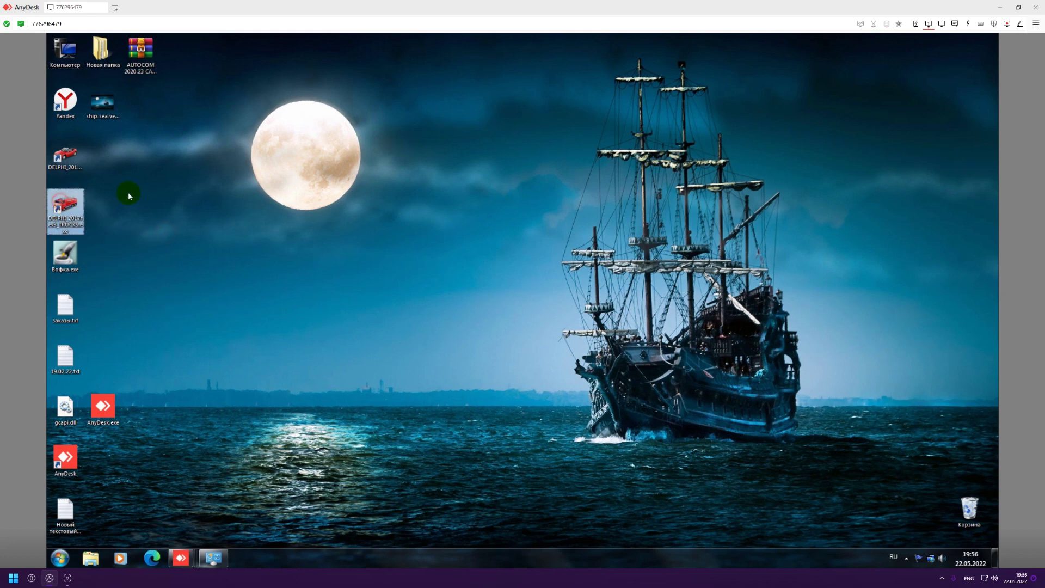
{"action": "right_click", "coordinate": [137, 45]}
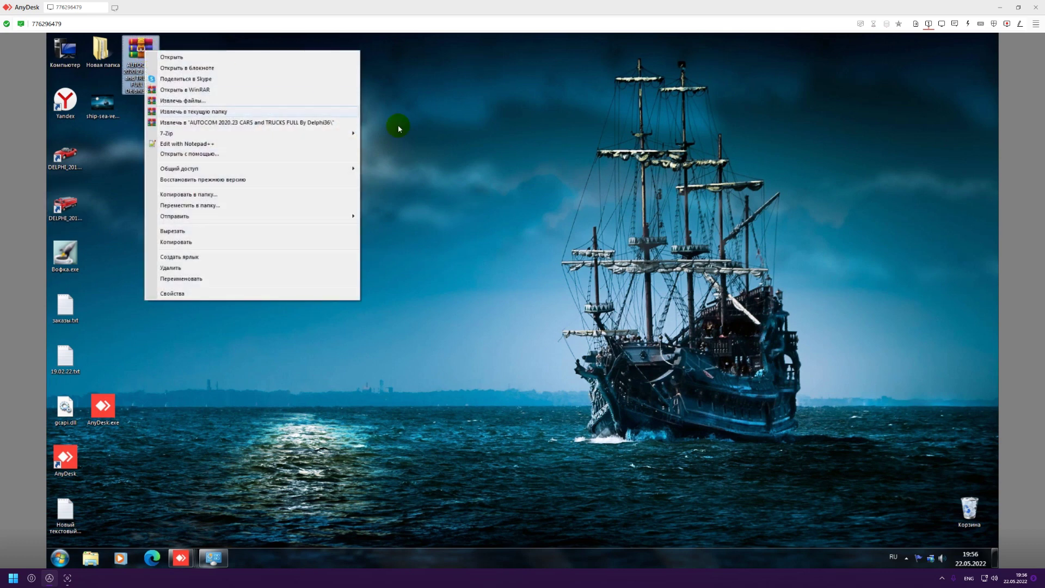
{"action": "left_click", "coordinate": [155, 102]}
{"action": "left_click_drag", "start_coordinate": [143, 76], "coordinate": [97, 159]}
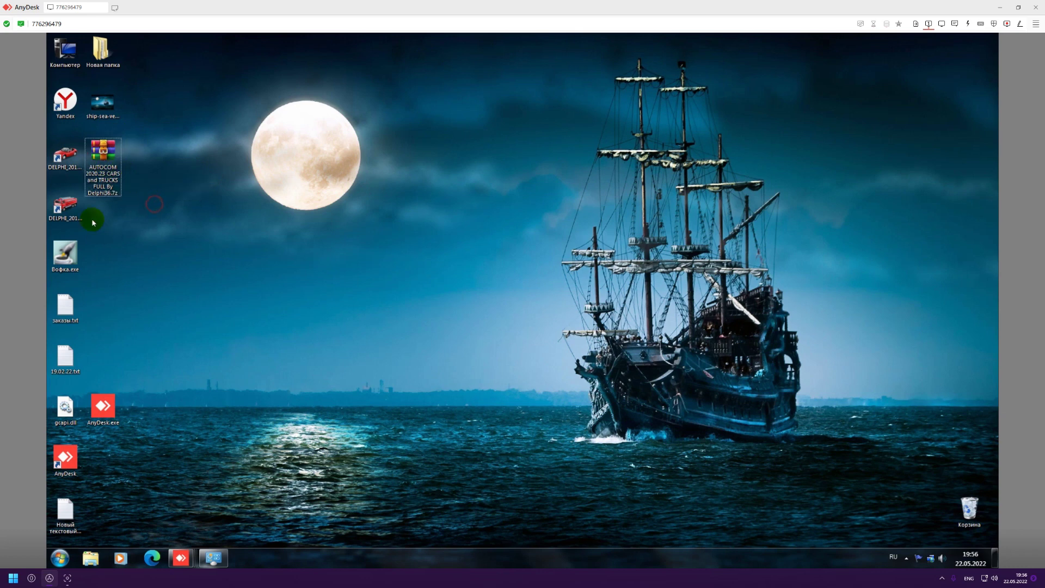
{"action": "right_click", "coordinate": [101, 156]}
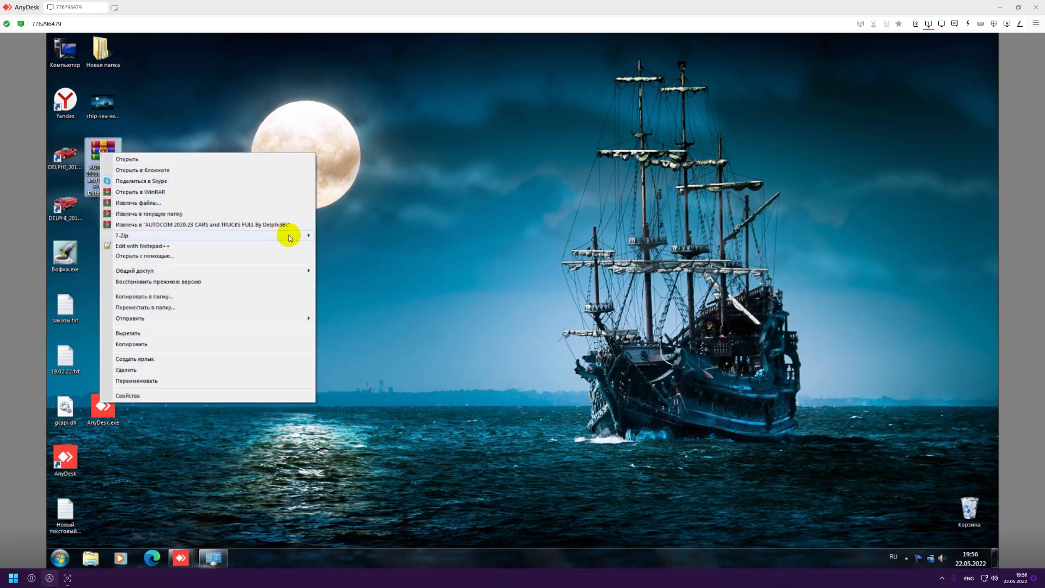
{"action": "mouse_move", "coordinate": [289, 235]}
{"action": "left_click", "coordinate": [375, 257]}
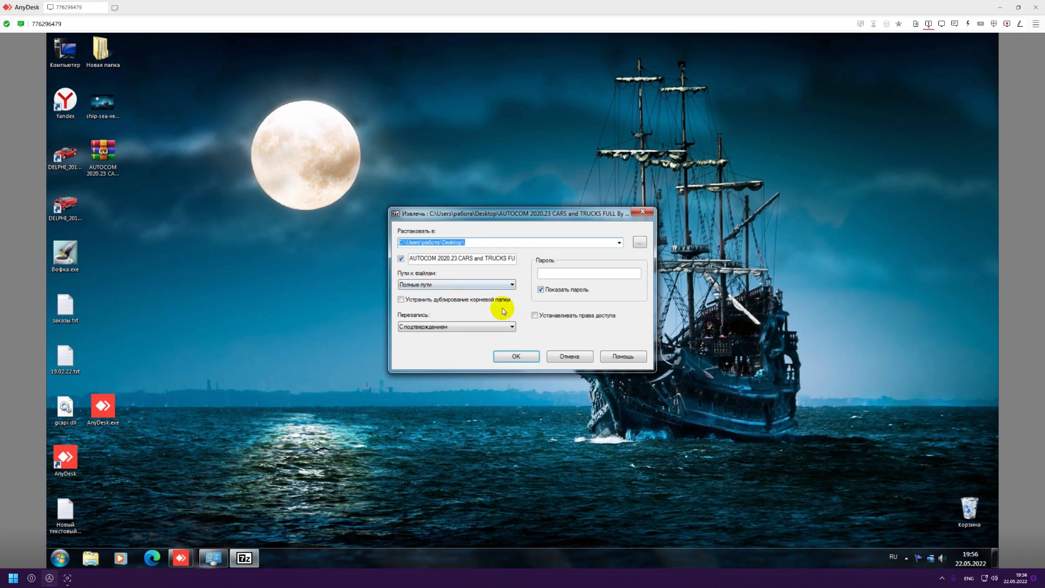
{"action": "left_click", "coordinate": [524, 357]}
Switch the keyboard layout to English and enter the archive password to start extraction.
{"action": "left_click", "coordinate": [482, 280]}
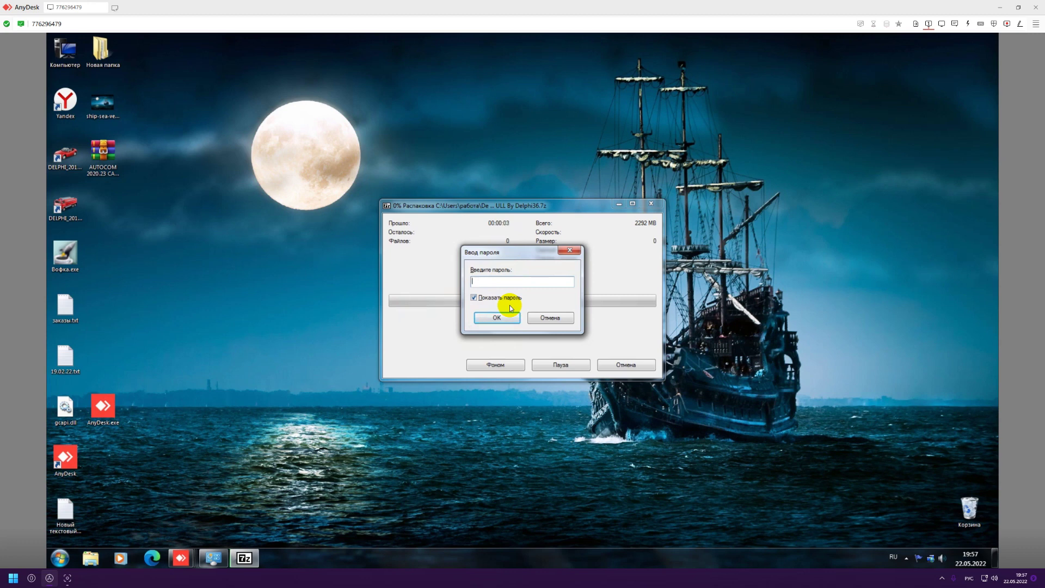
{"action": "key", "text": "alt+shift"}
{"action": "left_click", "coordinate": [966, 575]}
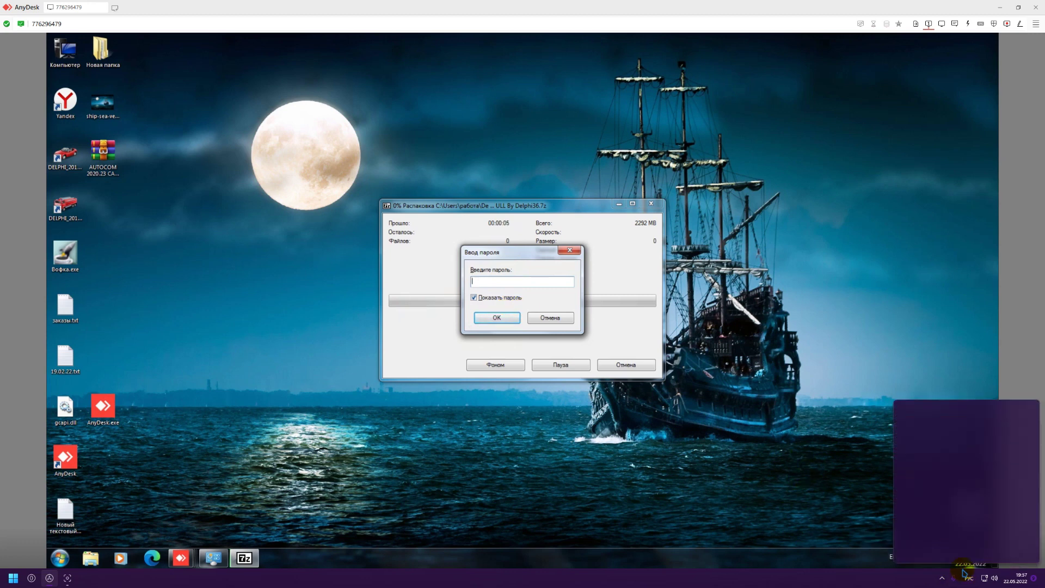
{"action": "left_click", "coordinate": [972, 580]}
{"action": "left_click", "coordinate": [974, 581]}
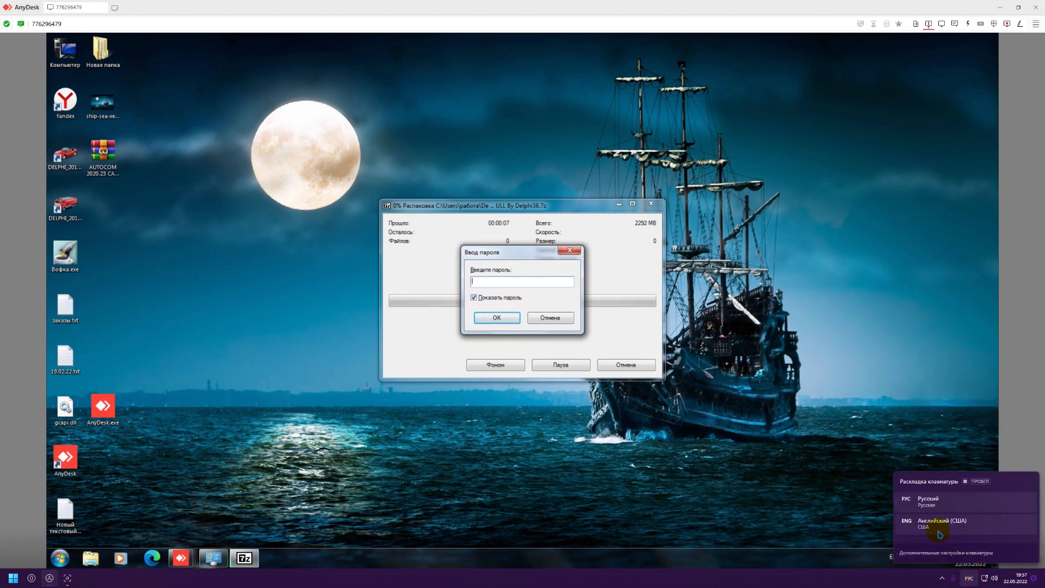
{"action": "left_click", "coordinate": [936, 527]}
{"action": "left_click", "coordinate": [496, 282]}
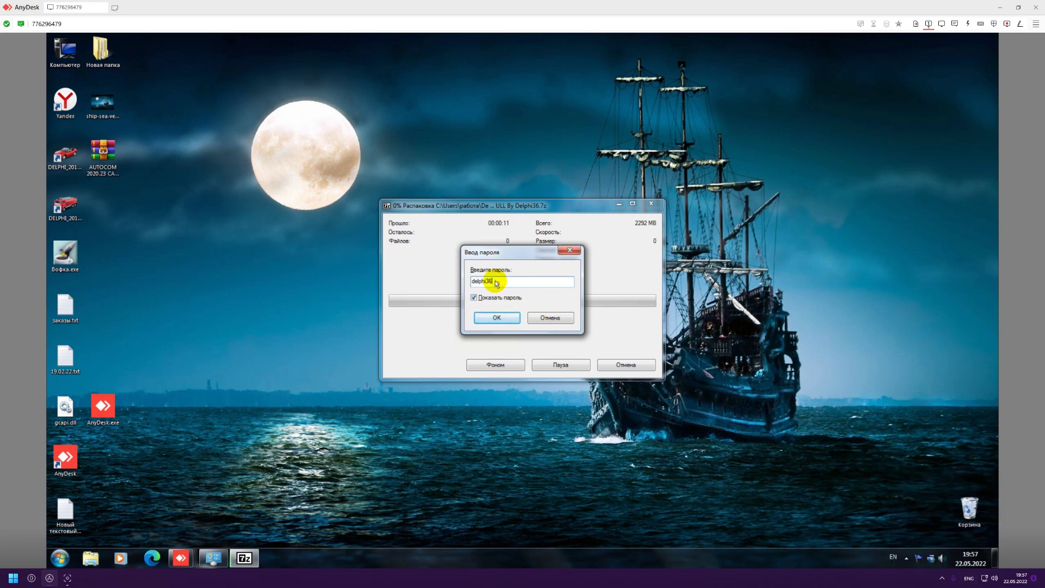
{"action": "key", "text": "Return"}
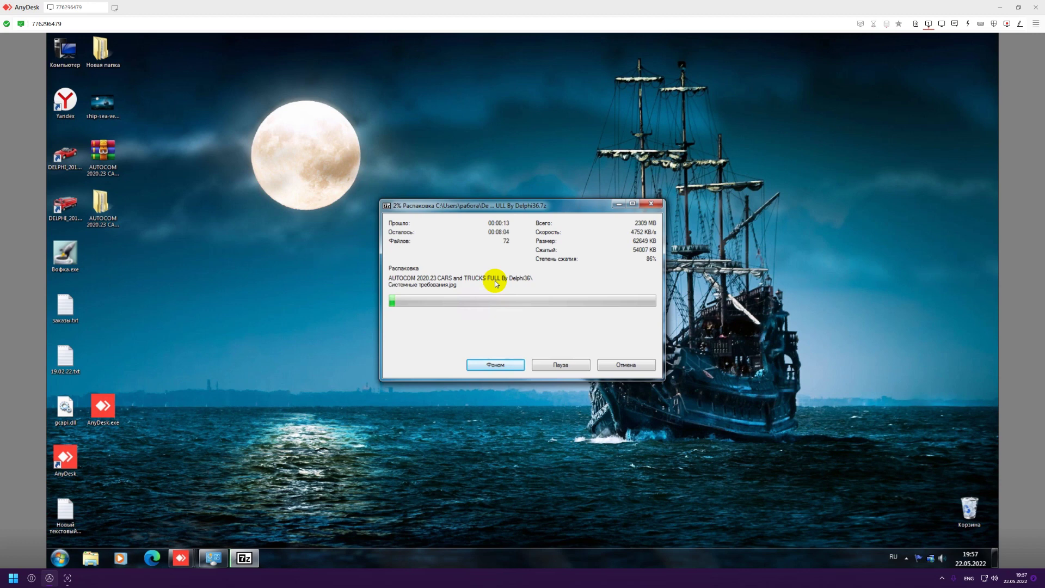
Cancel the running AUTOCOM extraction at 2%.
{"action": "left_click", "coordinate": [605, 364]}
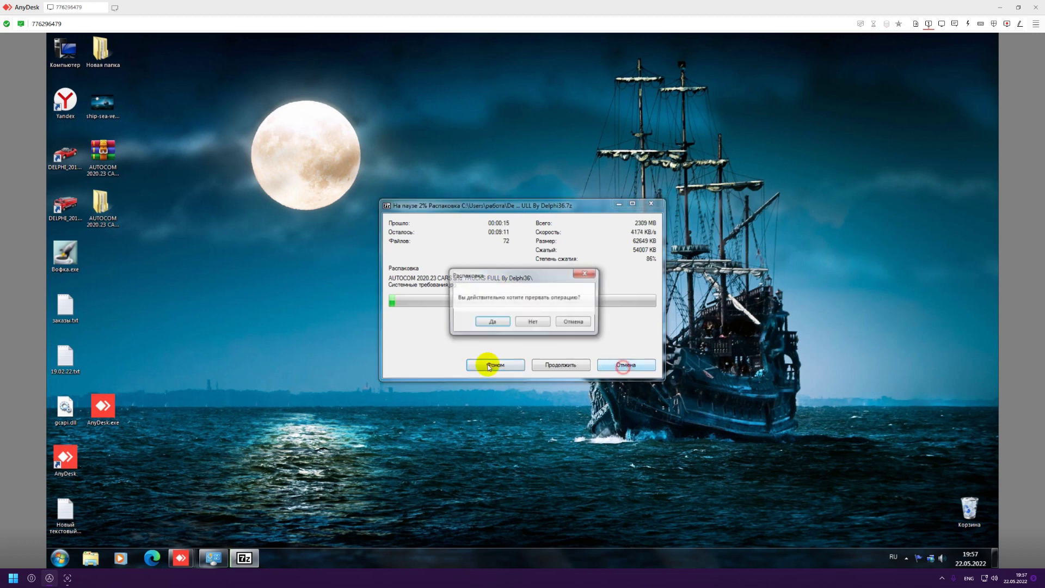
{"action": "left_click", "coordinate": [486, 320]}
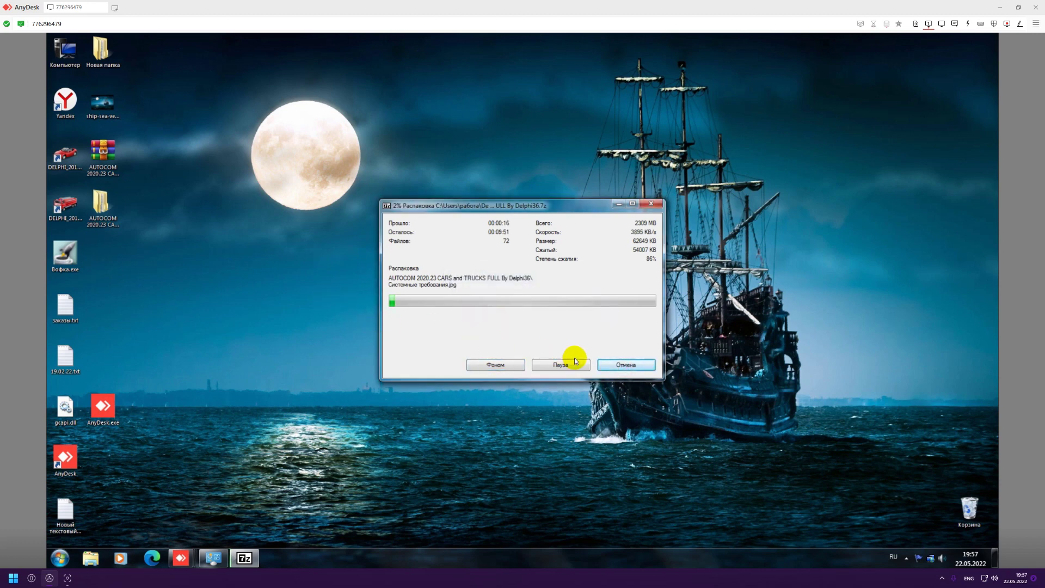
{"action": "left_click", "coordinate": [618, 365]}
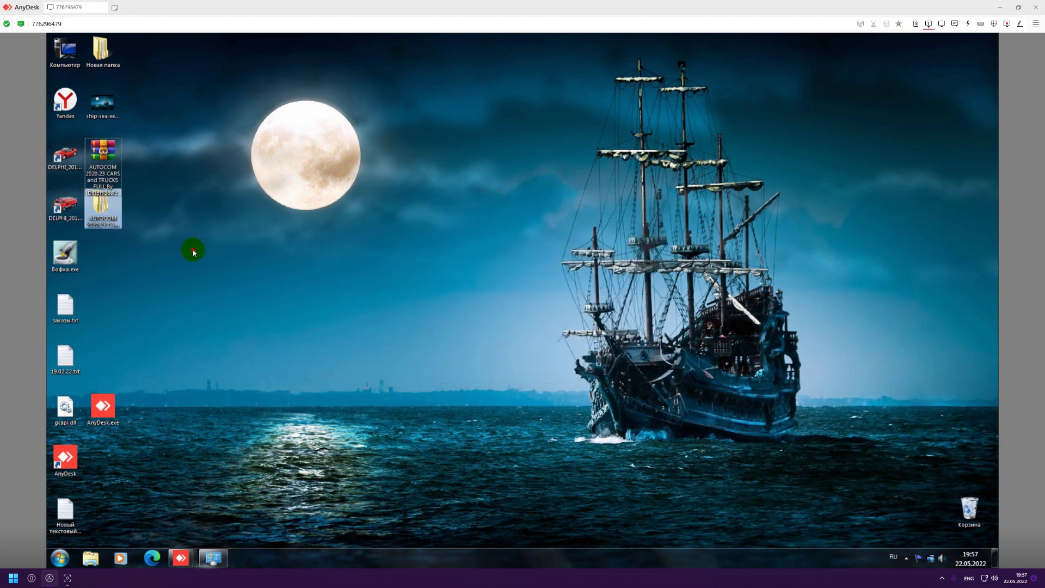
Delete the partly extracted AUTOCOM folder to the Recycle Bin.
{"action": "left_click", "coordinate": [103, 210]}
{"action": "key", "text": "Delete"}
{"action": "left_click", "coordinate": [553, 325]}
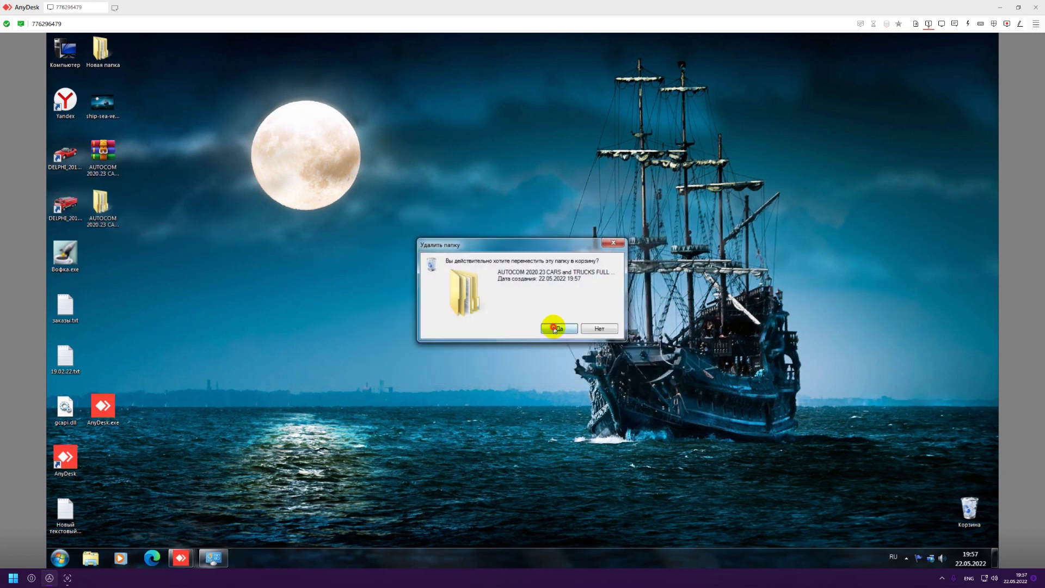
{"action": "left_click", "coordinate": [60, 558]}
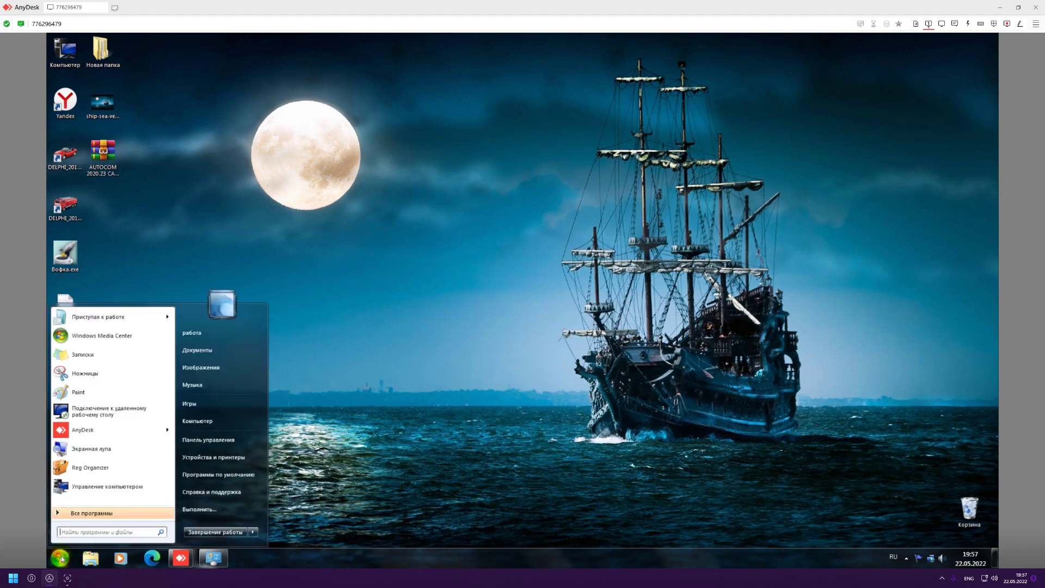
Search 'защит' to open Windows Defender, then close it.
{"action": "type", "text": "cv"}
{"action": "key", "text": "BackSpace"}
{"action": "key", "text": "BackSpace"}
{"action": "key", "text": "alt+shift"}
{"action": "type", "text": "защит"}
{"action": "key", "text": "Return"}
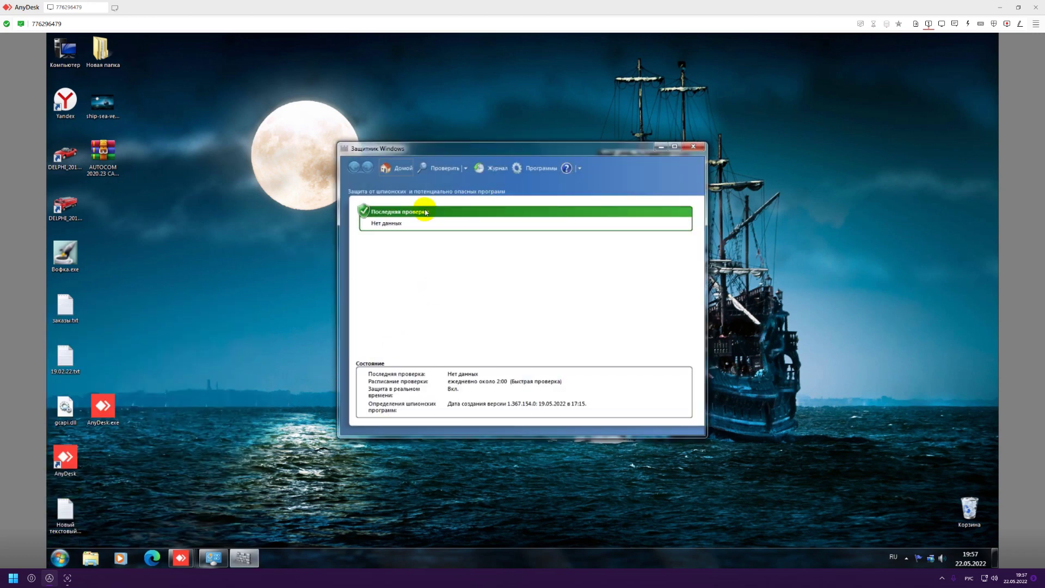
{"action": "left_click", "coordinate": [693, 146]}
Search 'бранд' to open Windows Firewall, see it is off, and close it.
{"action": "left_click", "coordinate": [59, 561]}
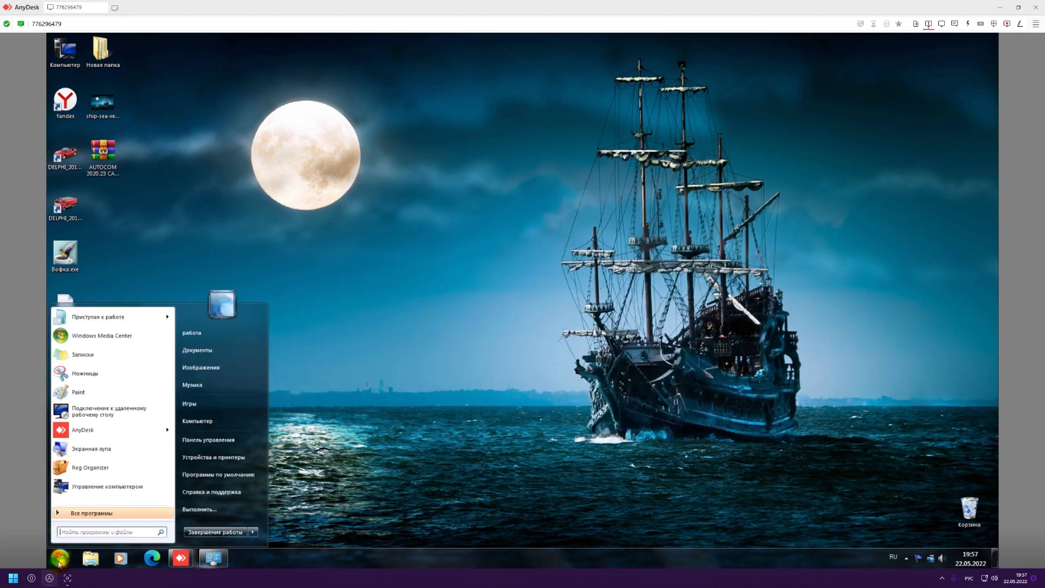
{"action": "type", "text": "бранд"}
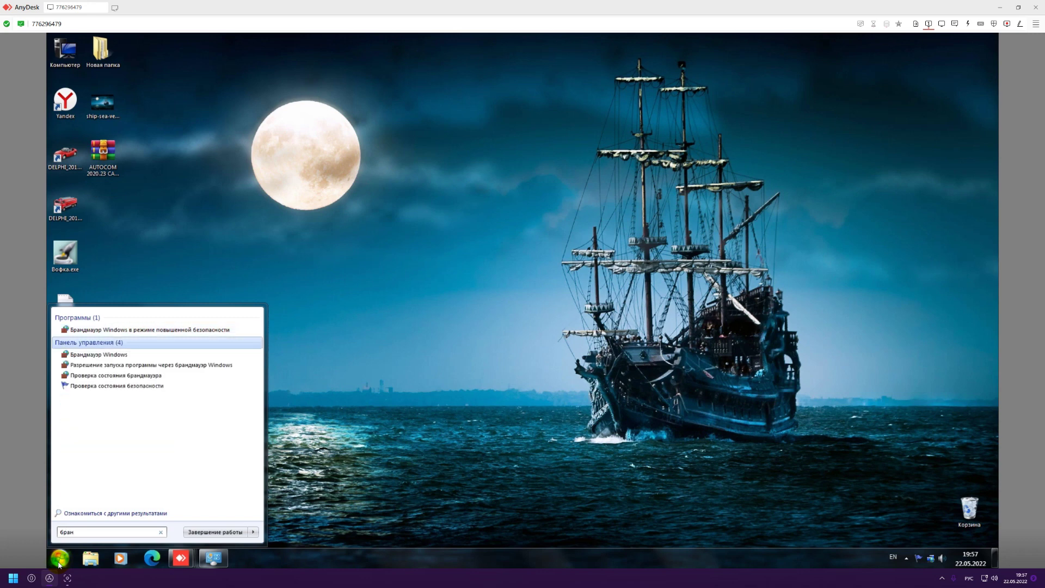
{"action": "key", "text": "Return"}
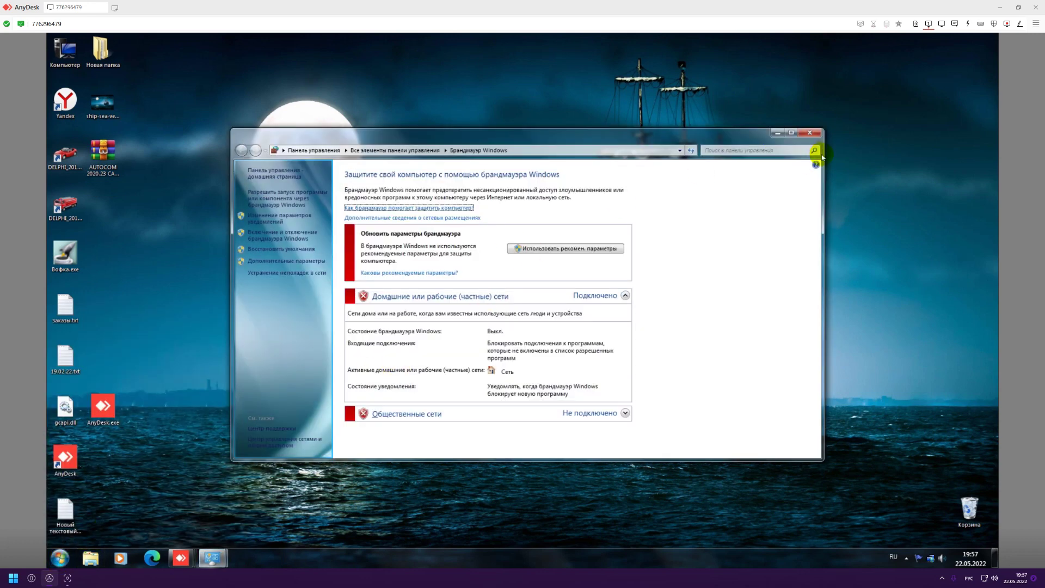
{"action": "left_click", "coordinate": [805, 137]}
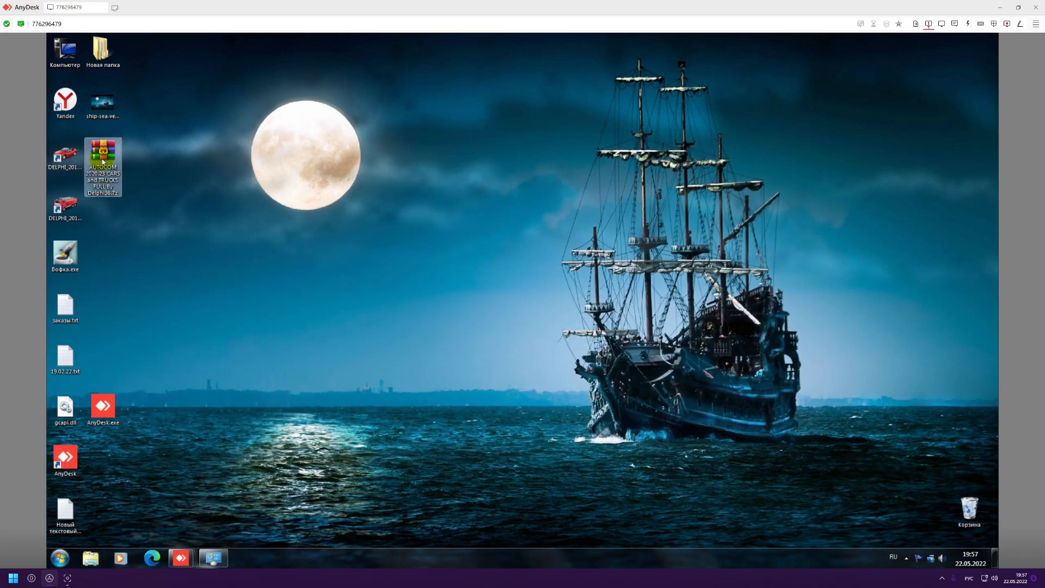
Open the AUTOCOM 2020.23 archive with 7-Zip Открыть архив, showing and entering the password.
{"action": "right_click", "coordinate": [103, 159]}
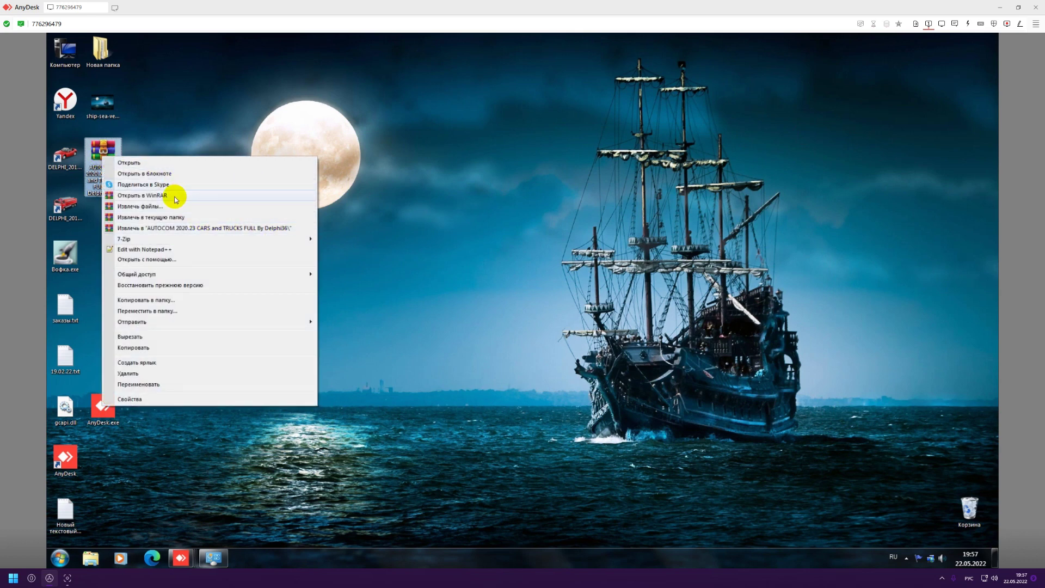
{"action": "left_click", "coordinate": [354, 244]}
{"action": "right_click", "coordinate": [105, 157]}
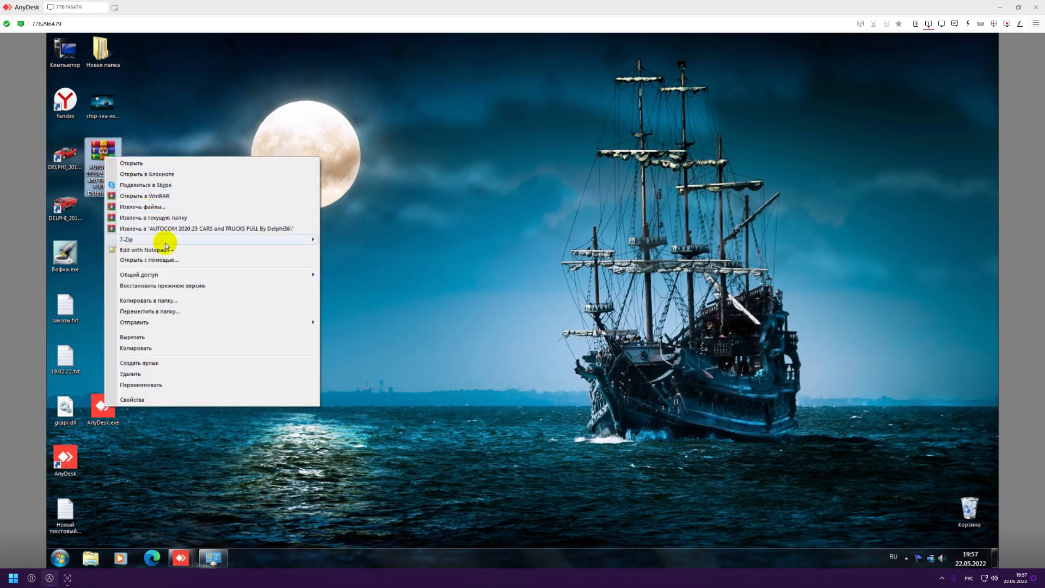
{"action": "mouse_move", "coordinate": [163, 238]}
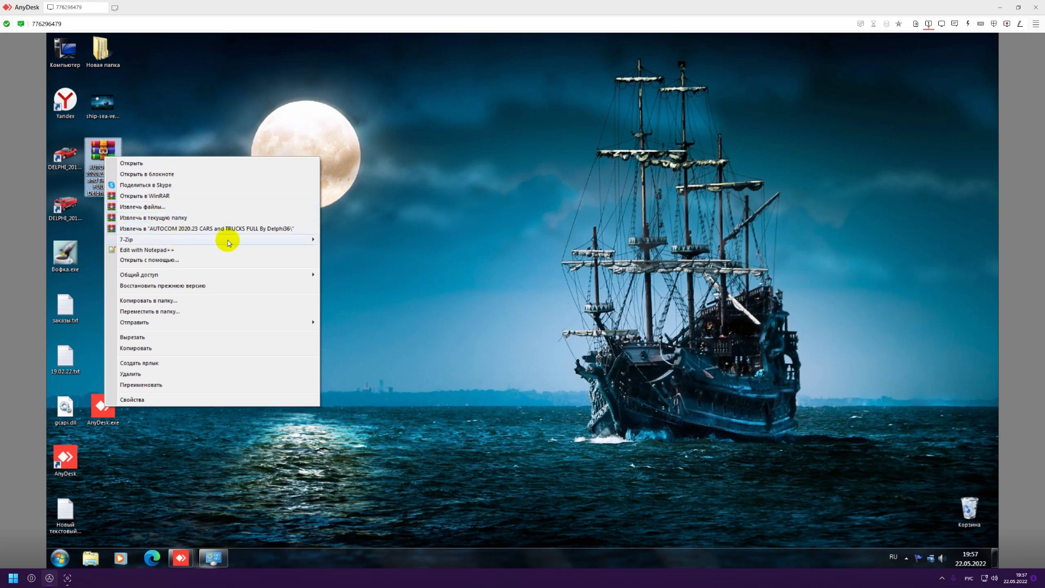
{"action": "mouse_move", "coordinate": [242, 238]}
{"action": "left_click", "coordinate": [347, 239]}
{"action": "left_click", "coordinate": [474, 283]}
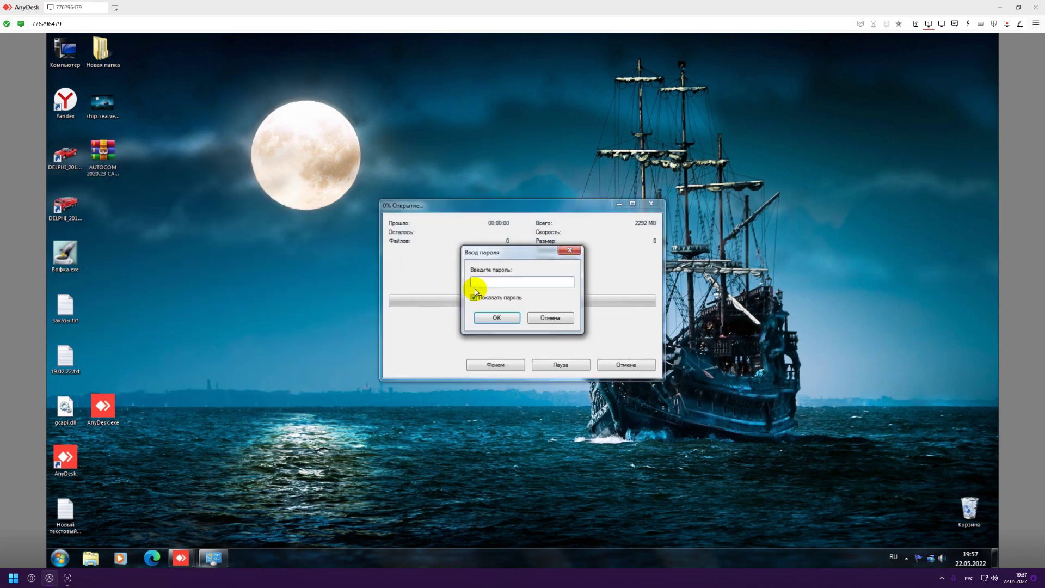
{"action": "type", "text": "ы"}
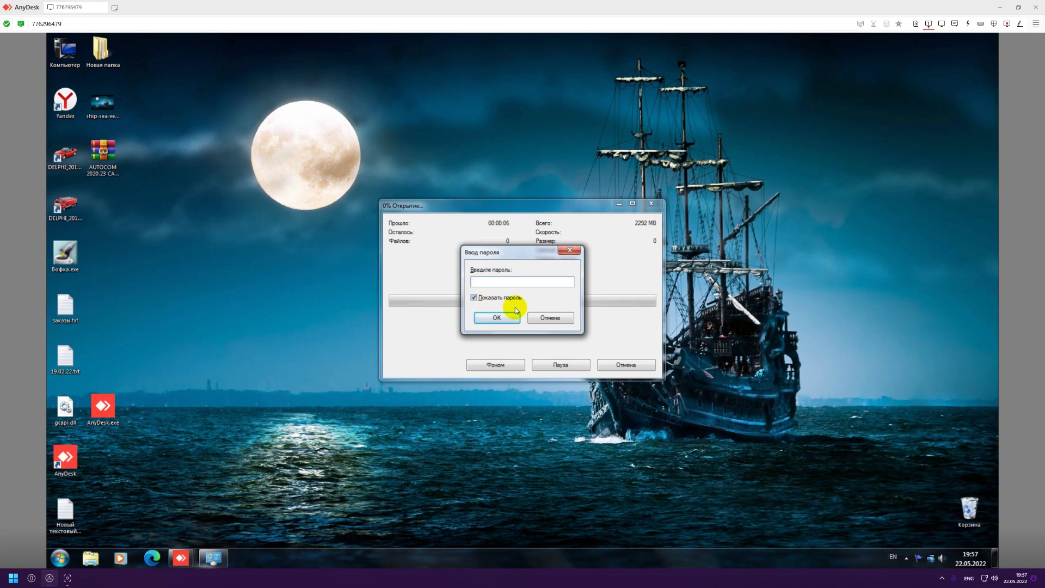
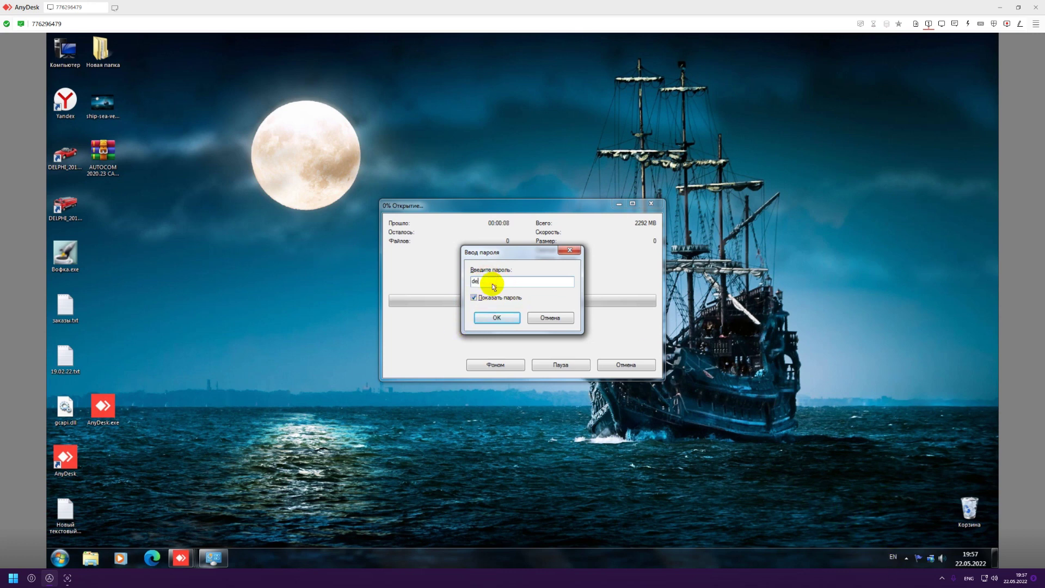
{"action": "key", "text": "Return"}
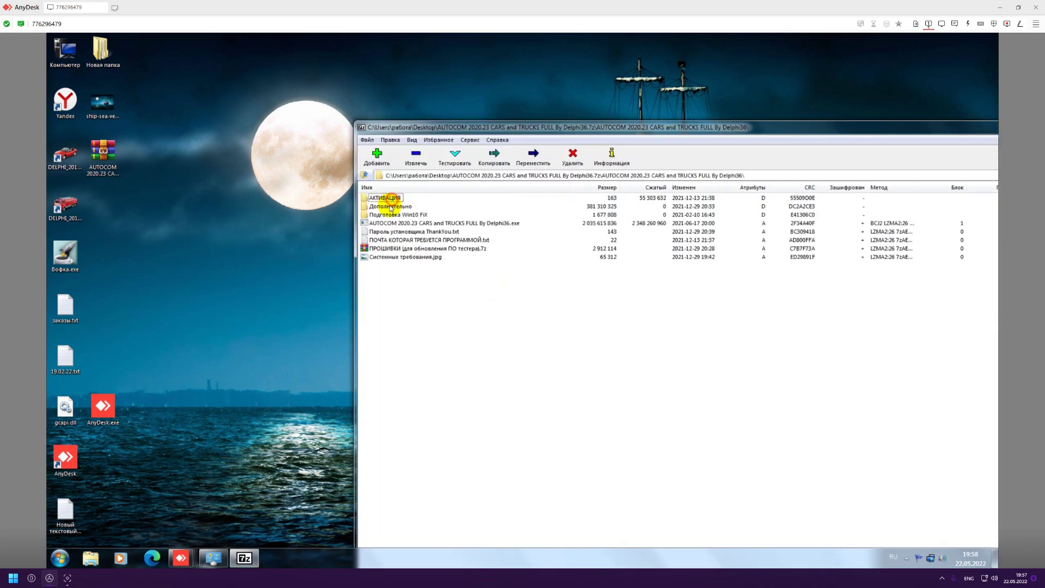
Drag the Подготовка Win10 FIX folder from the archive onto the desktop, then open it.
{"action": "left_click", "coordinate": [376, 257], "text": "shift"}
{"action": "left_click_drag", "start_coordinate": [381, 214], "coordinate": [233, 214]}
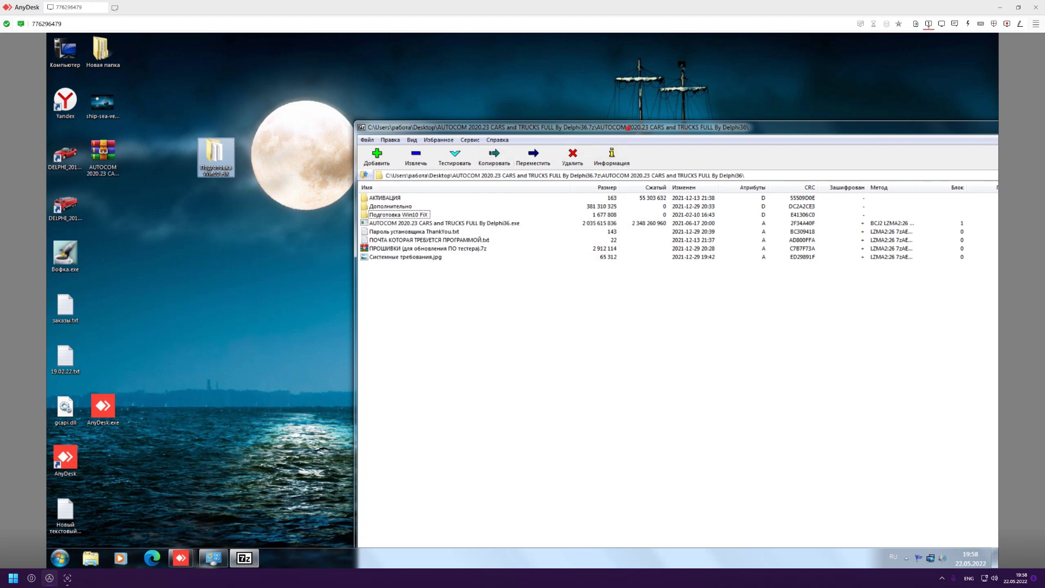
{"action": "left_click_drag", "start_coordinate": [631, 127], "coordinate": [513, 114]}
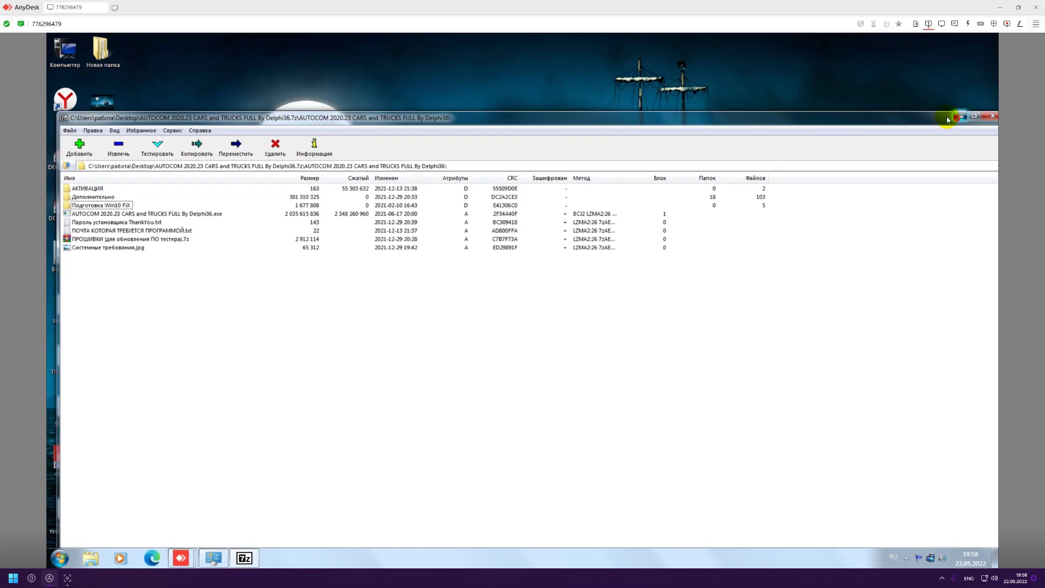
{"action": "left_click", "coordinate": [937, 116]}
{"action": "left_click_drag", "start_coordinate": [213, 181], "coordinate": [108, 228]}
{"action": "double_click", "coordinate": [102, 206]}
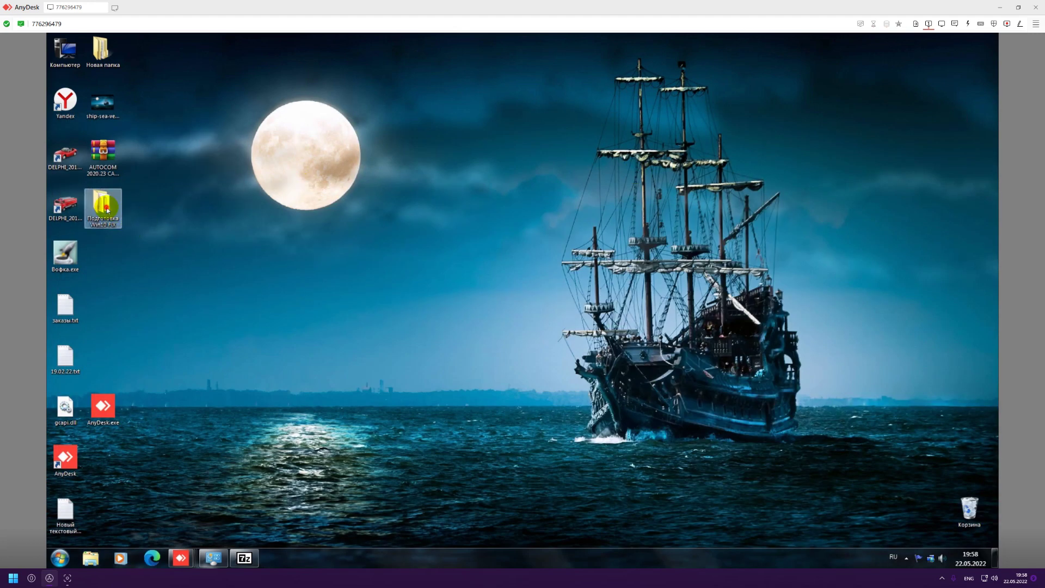
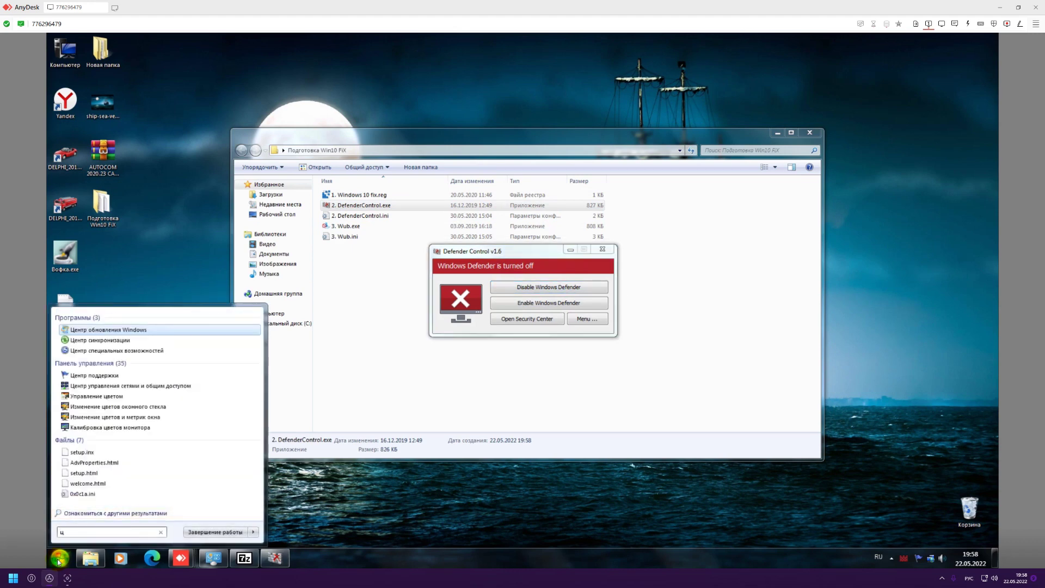
Open "Центр обновления Windows" from the Start search results to show the 3 important updates.
{"action": "key", "text": "Return"}
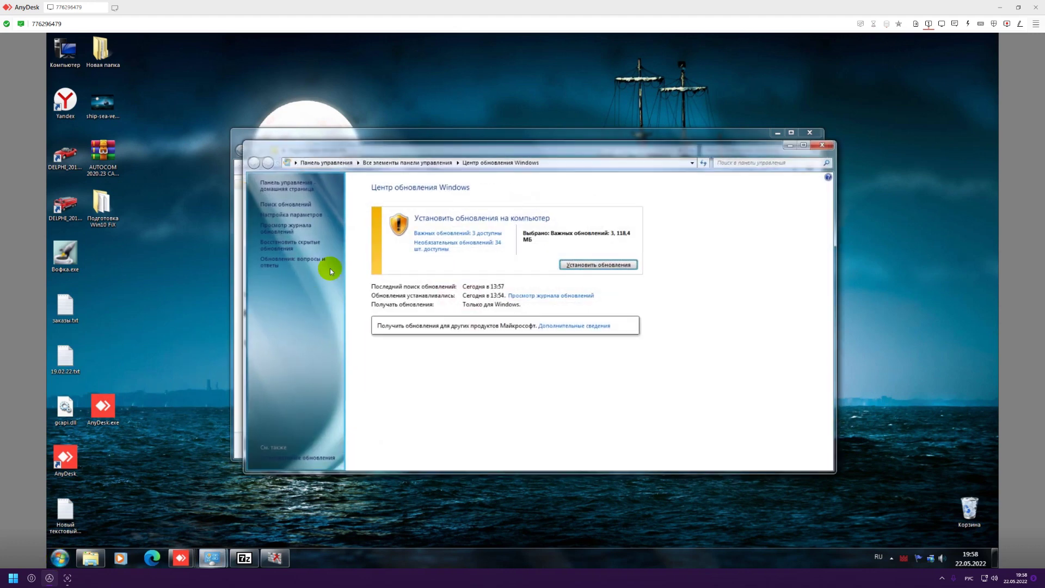
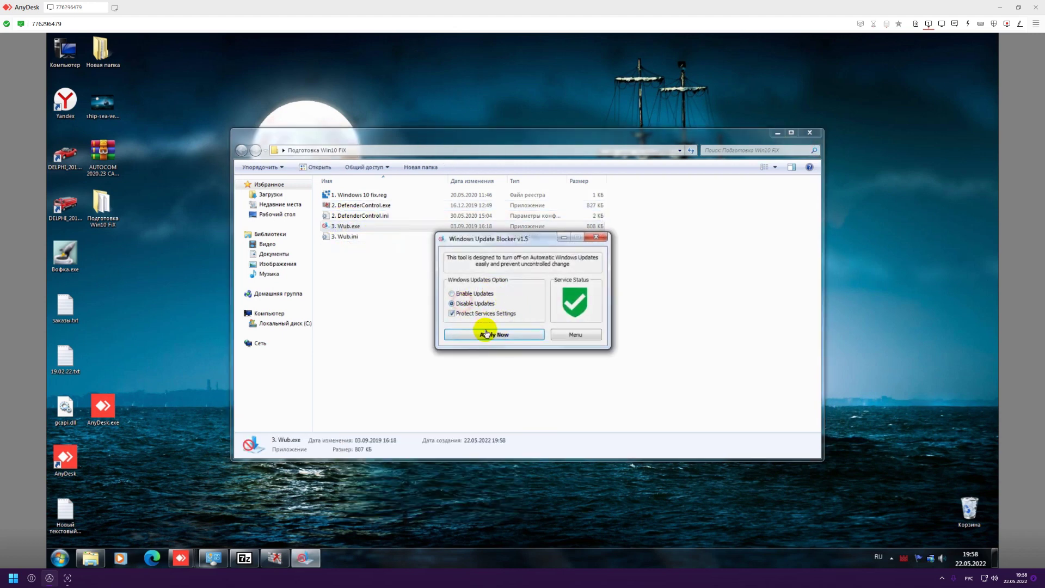
Apply Disable Updates with Protect Services Settings so the service status shows the red blocked shield.
{"action": "left_click", "coordinate": [487, 334]}
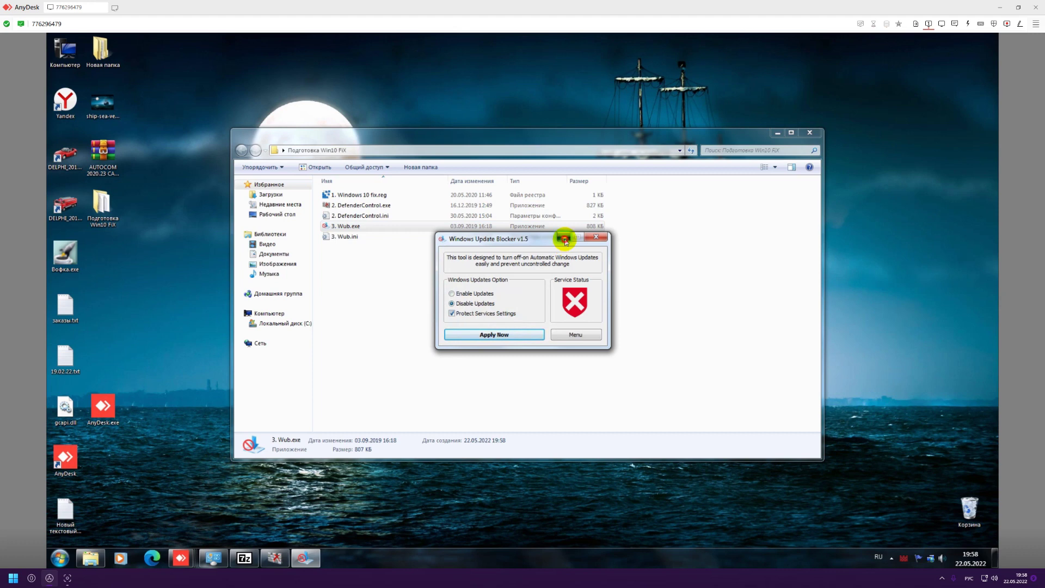
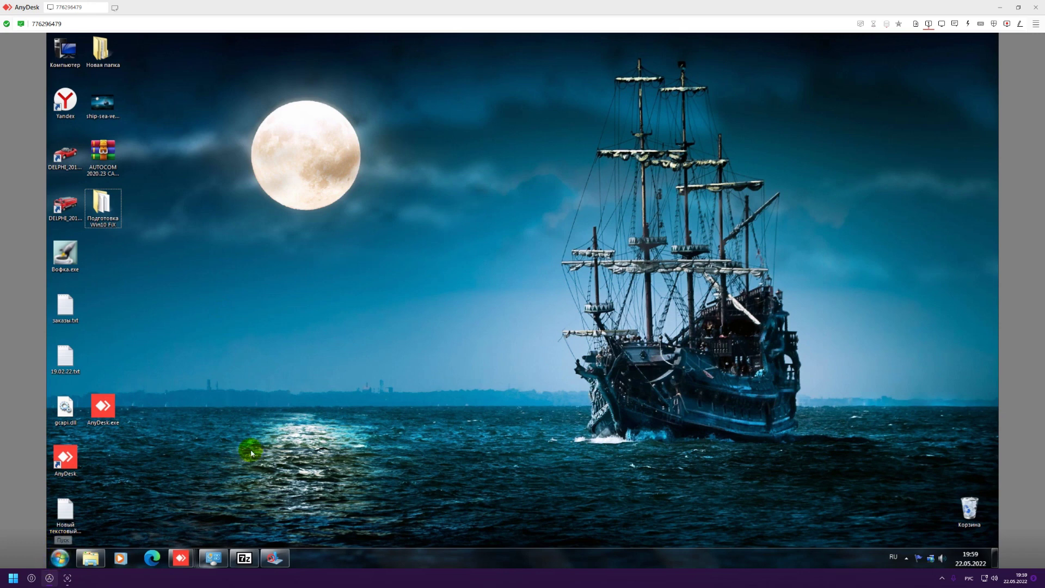
Close the open archive window and extract the AUTOCOM 2020.23 archive with 7-Zip, entering its password.
{"action": "left_click", "coordinate": [245, 558]}
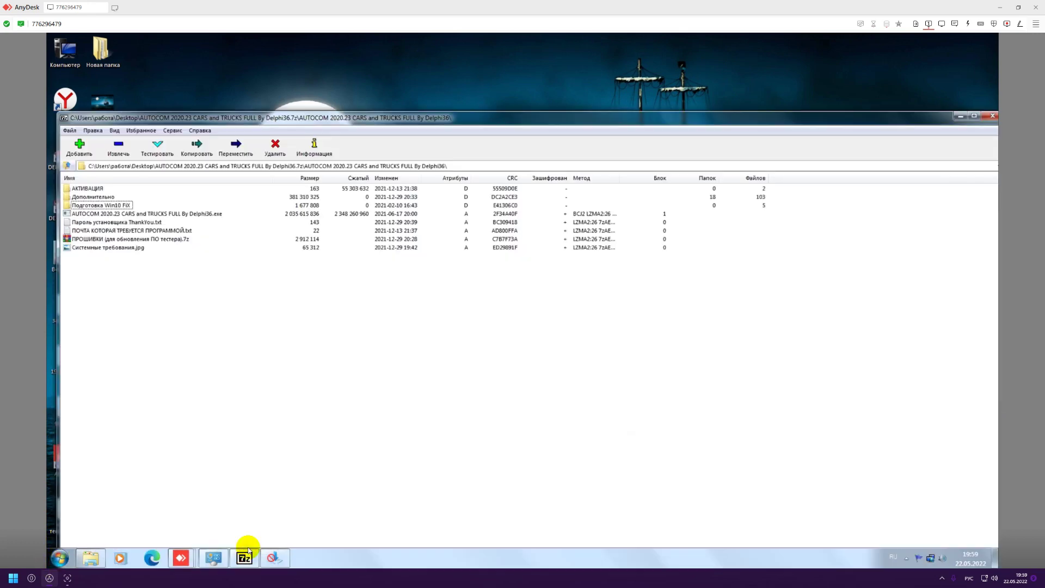
{"action": "left_click", "coordinate": [1000, 115]}
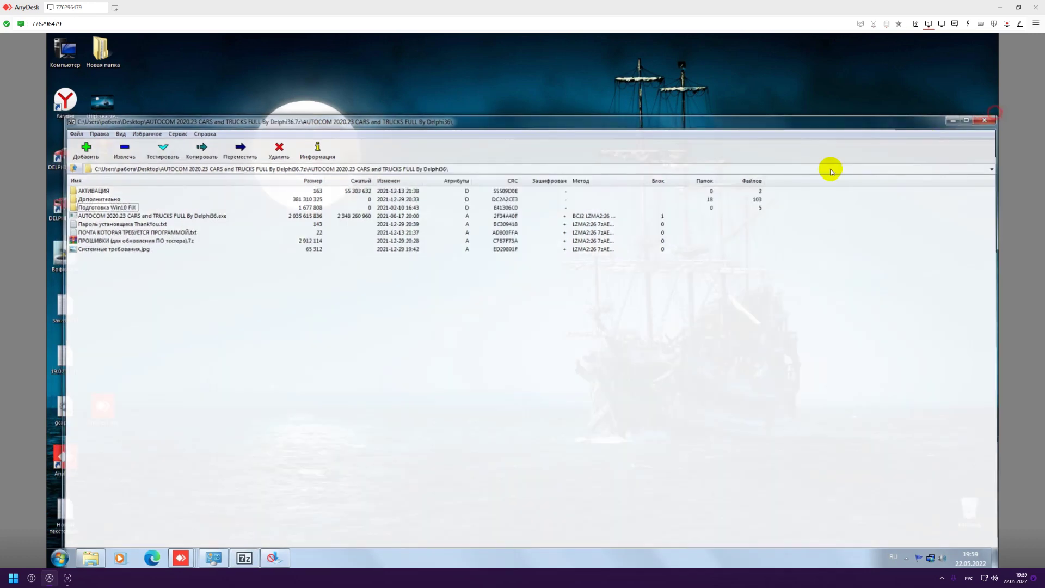
{"action": "right_click", "coordinate": [101, 157]}
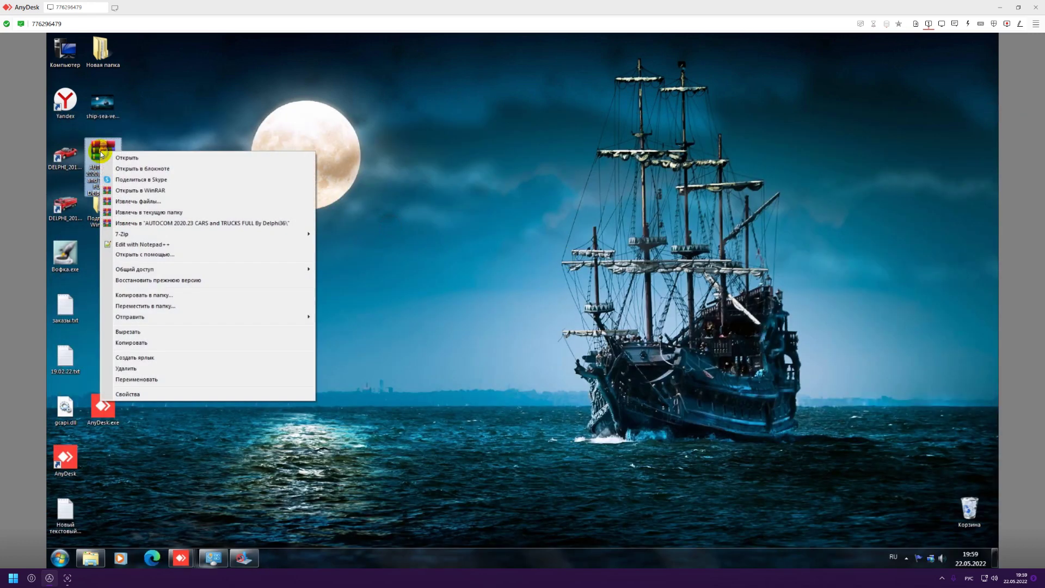
{"action": "mouse_move", "coordinate": [304, 233]}
{"action": "left_click", "coordinate": [344, 256]}
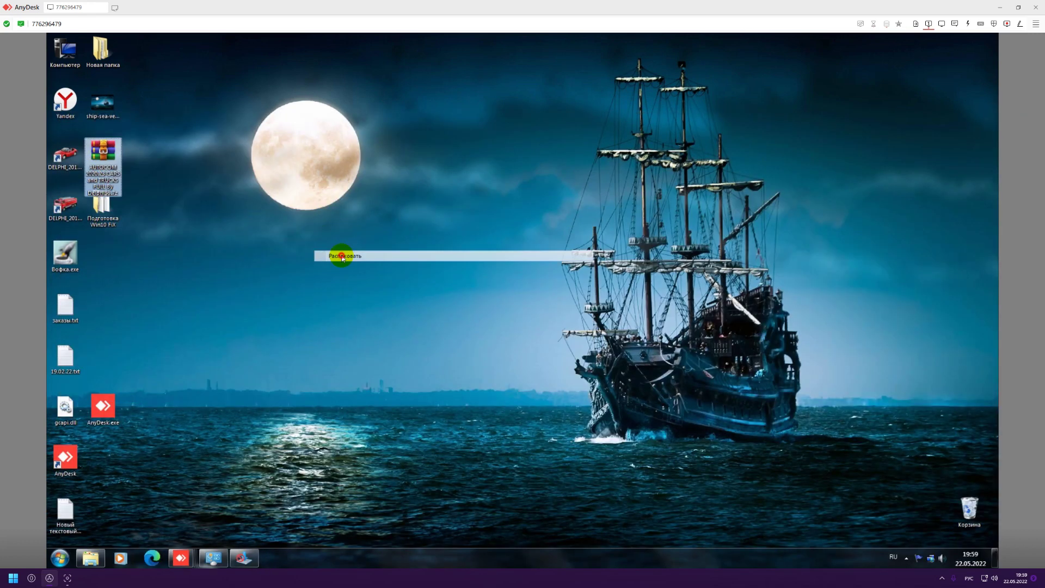
{"action": "left_click", "coordinate": [531, 356]}
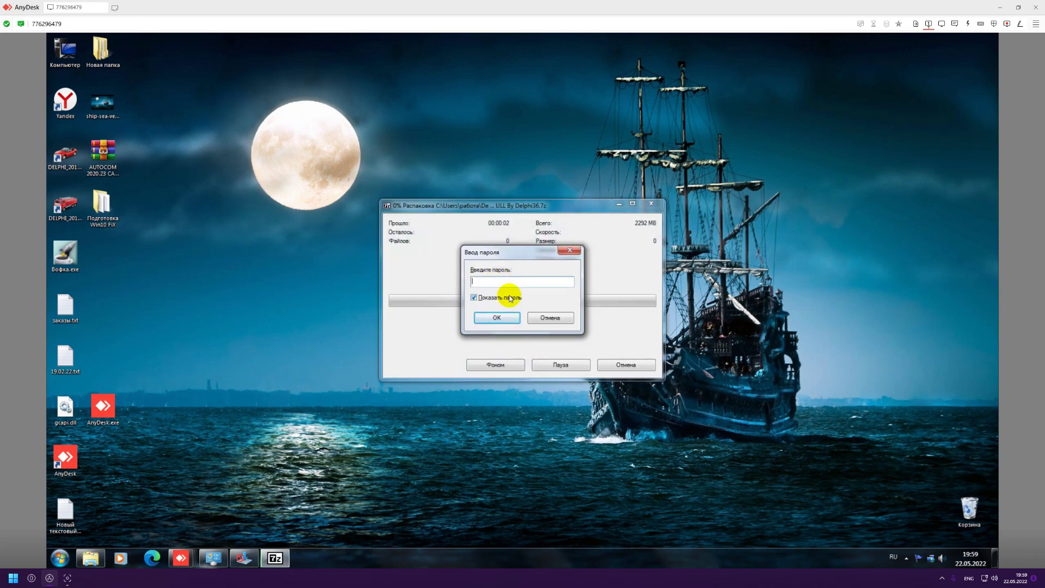
{"action": "key", "text": "Return"}
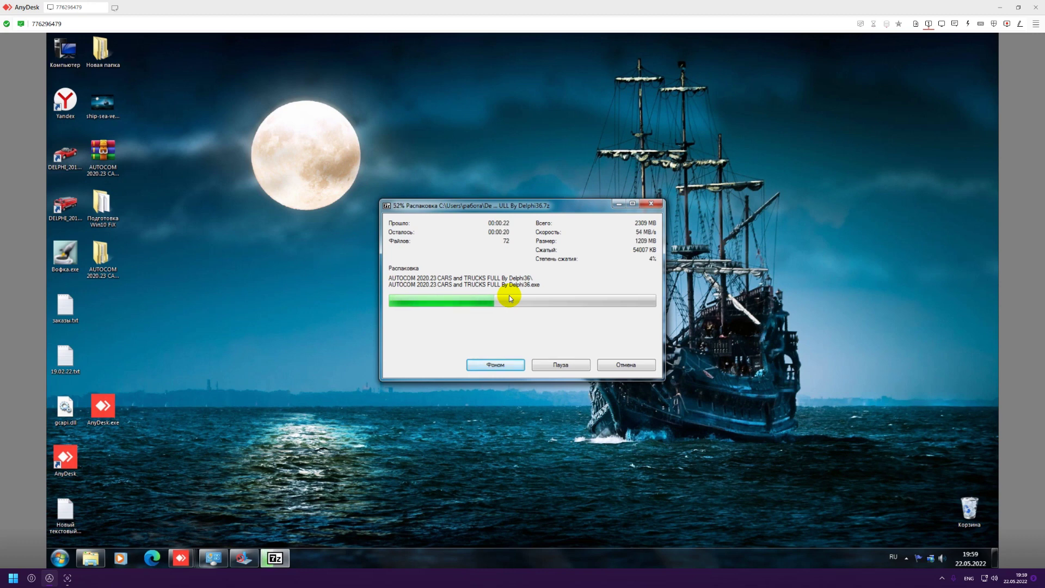
Wait for all 115 files (2309 MB) to extract, then close the 7-Zip progress window.
{"action": "left_click", "coordinate": [74, 206]}
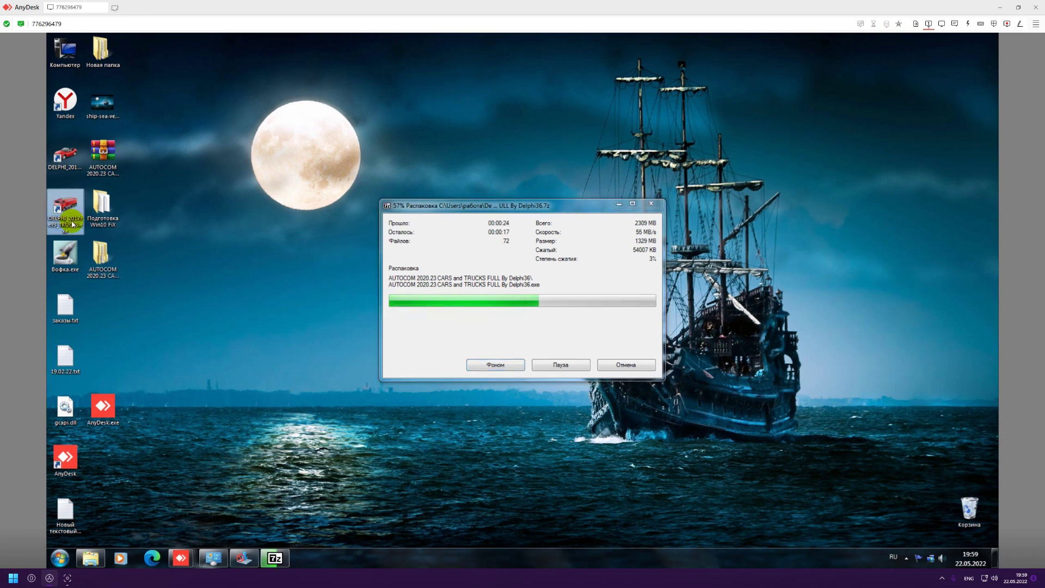
{"action": "left_click", "coordinate": [179, 210]}
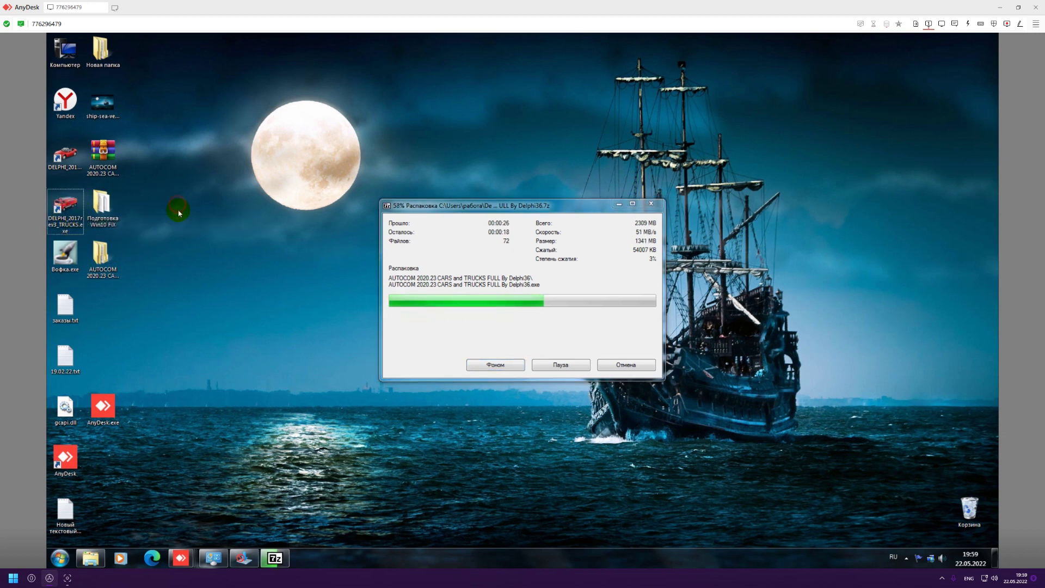
{"action": "left_click", "coordinate": [65, 155]}
{"action": "left_click", "coordinate": [206, 224]}
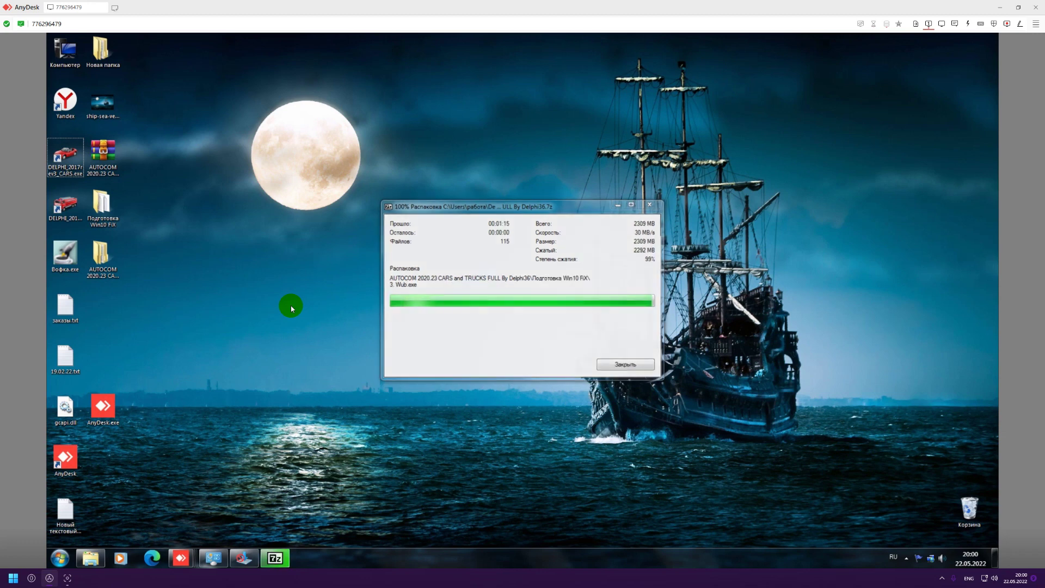
{"action": "left_click", "coordinate": [105, 274]}
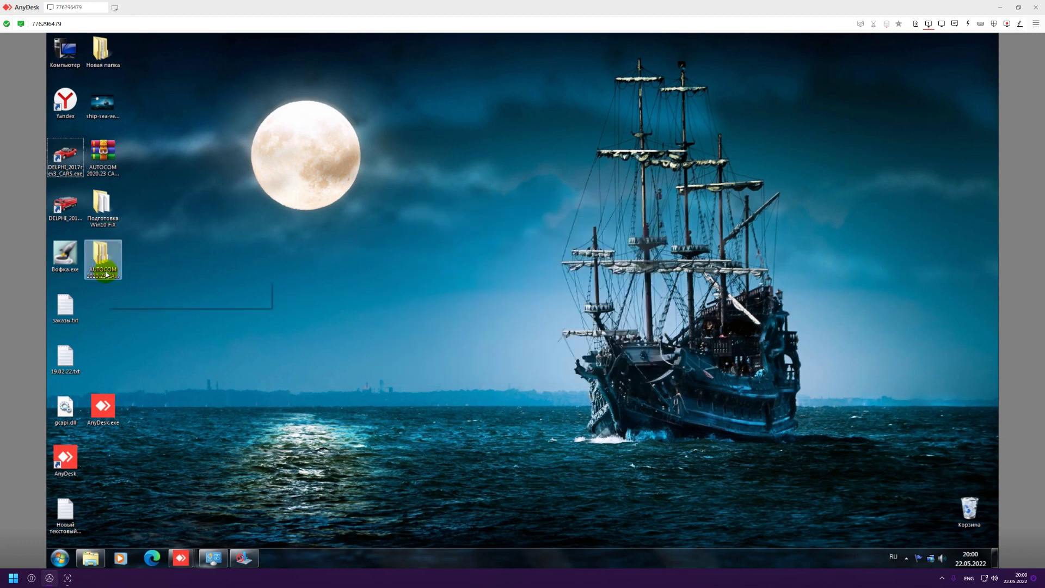
Open the extracted AUTOCOM folder and run the AUTOCOM 2020.23 CARS and TRUCKS FULL installer.
{"action": "double_click", "coordinate": [105, 274]}
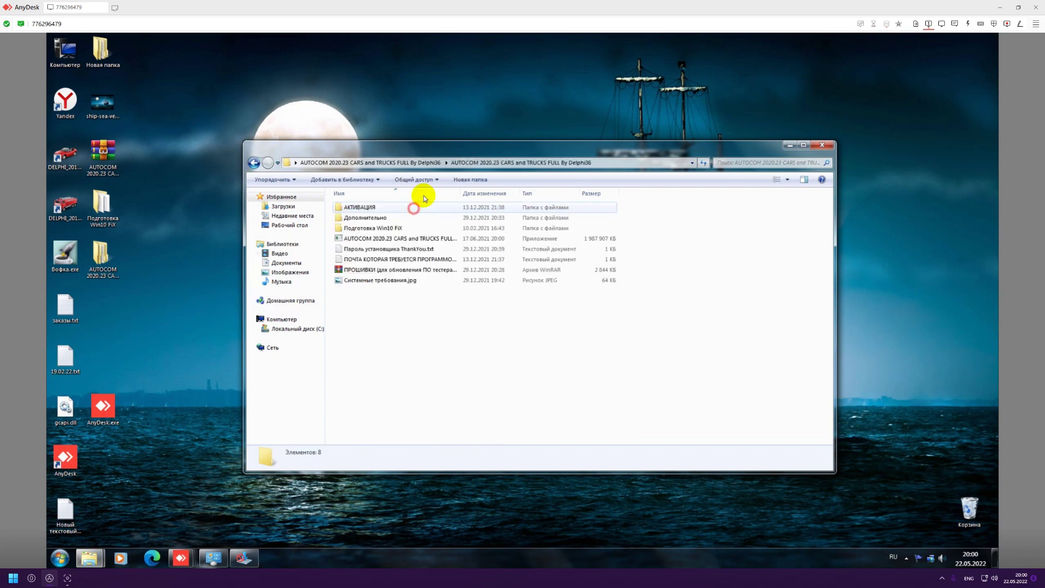
{"action": "left_click_drag", "start_coordinate": [457, 148], "coordinate": [515, 191]}
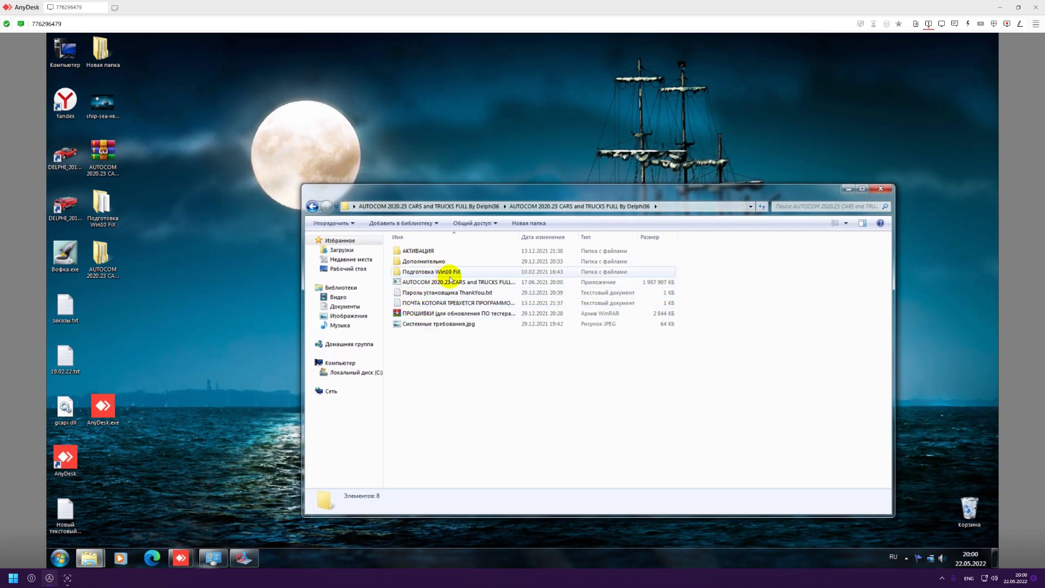
{"action": "left_click", "coordinate": [420, 281]}
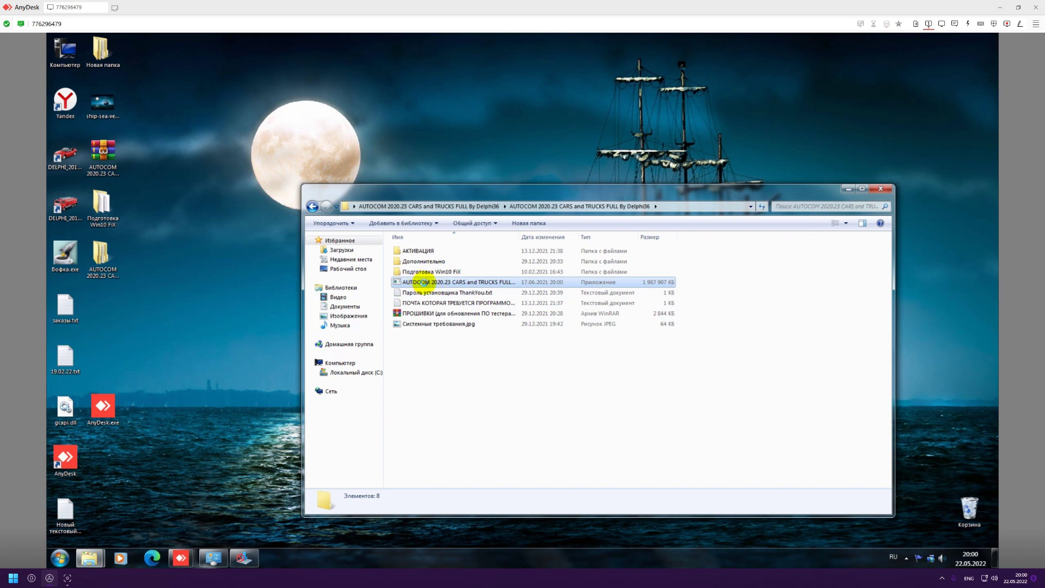
{"action": "right_click", "coordinate": [421, 282]}
{"action": "left_click", "coordinate": [438, 271]}
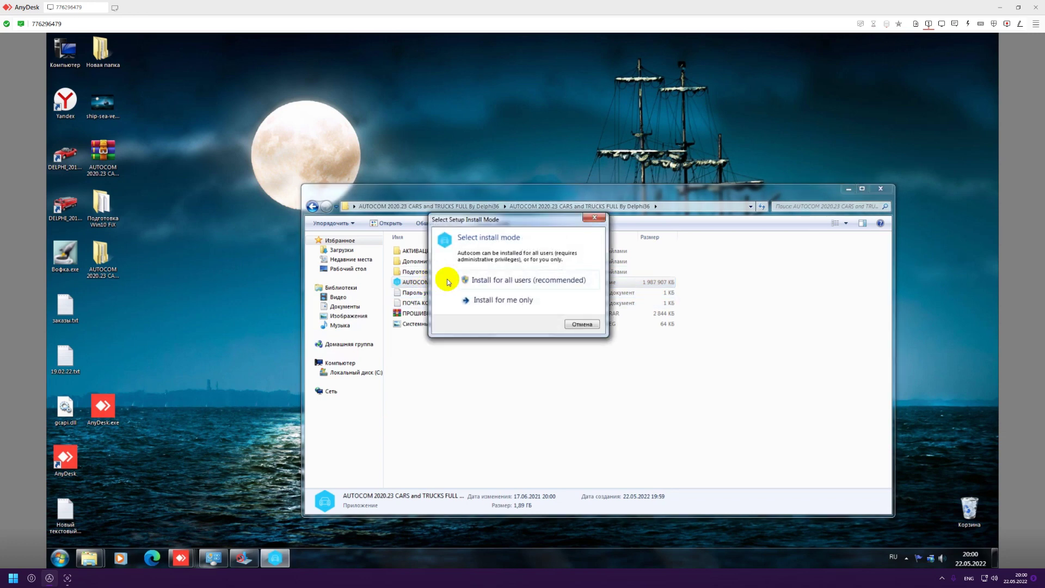
Install for all users, accept the licence agreement, and continue to the password page.
{"action": "left_click", "coordinate": [496, 280]}
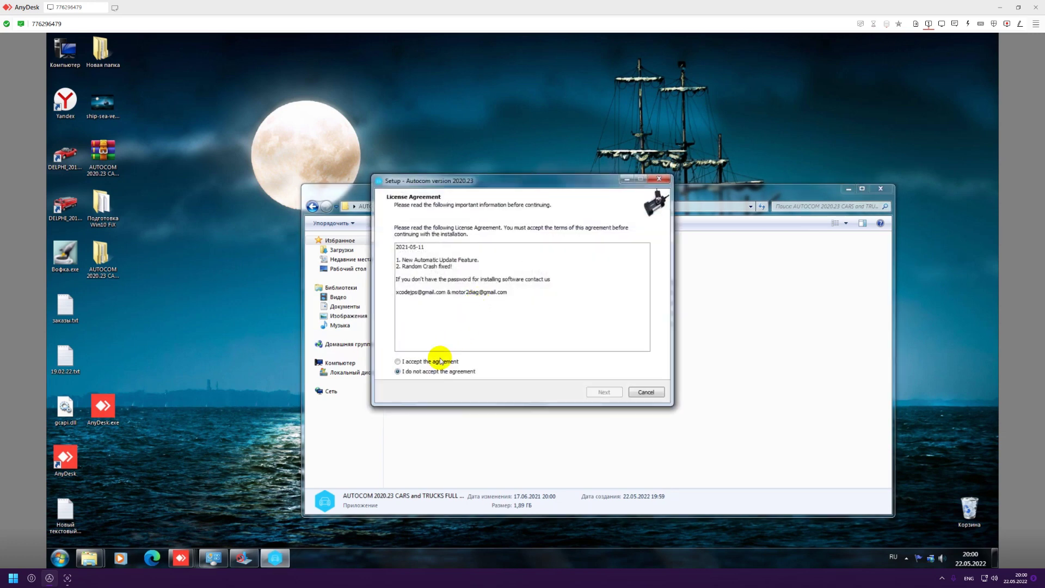
{"action": "left_click", "coordinate": [402, 361]}
{"action": "left_click", "coordinate": [603, 392]}
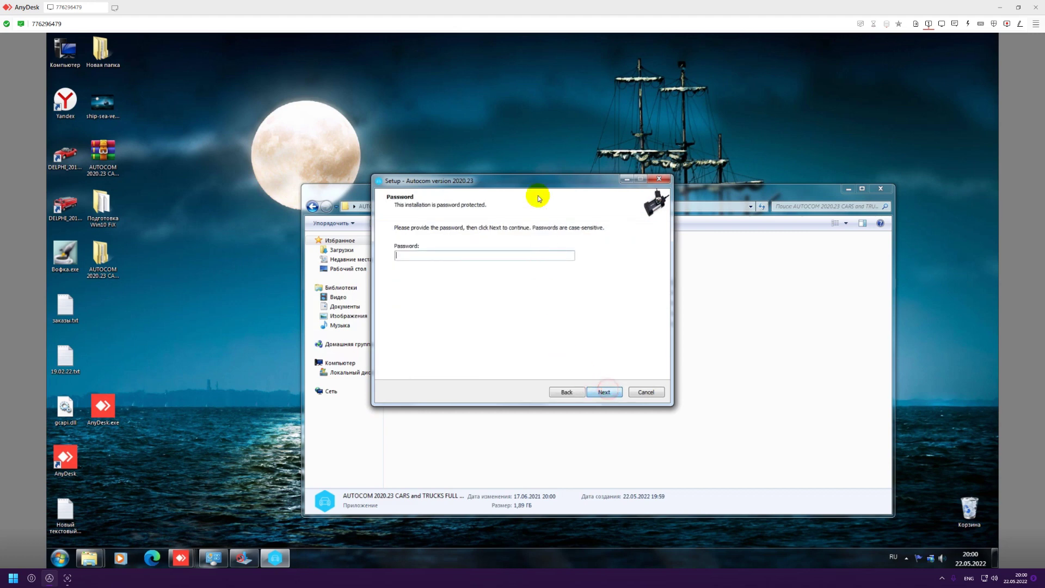
Copy the installer password from the password text file's name, switching the keyboard to English.
{"action": "left_click_drag", "start_coordinate": [531, 185], "coordinate": [788, 236]}
{"action": "left_click", "coordinate": [489, 341]}
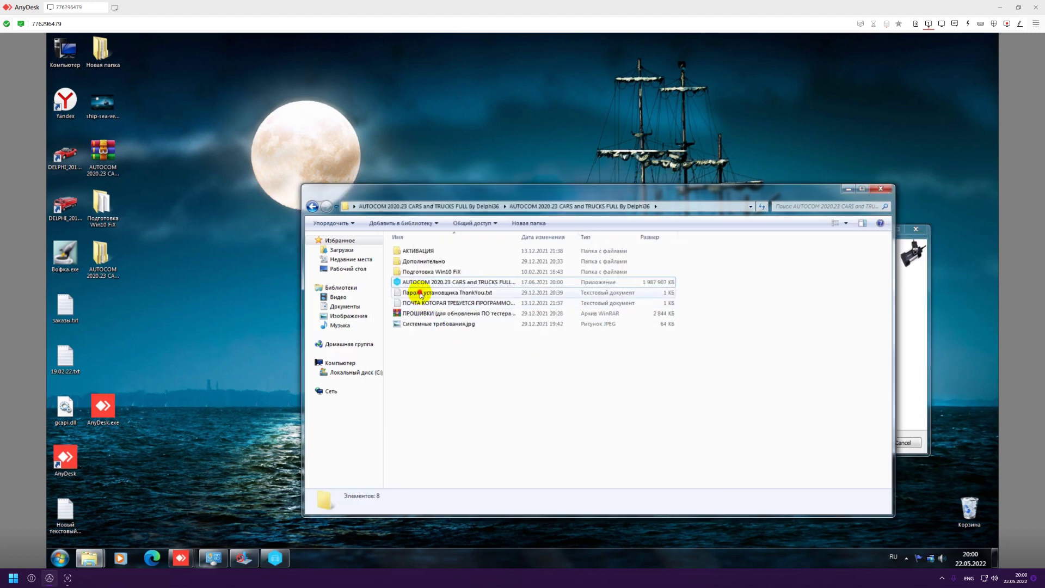
{"action": "left_click", "coordinate": [428, 293]}
{"action": "right_click", "coordinate": [435, 294]}
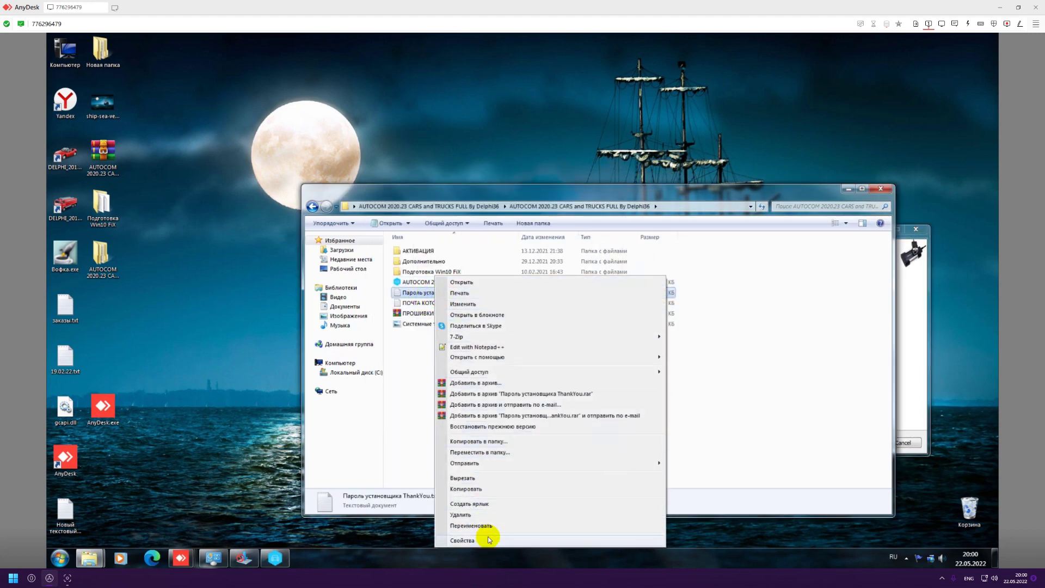
{"action": "left_click", "coordinate": [479, 526]}
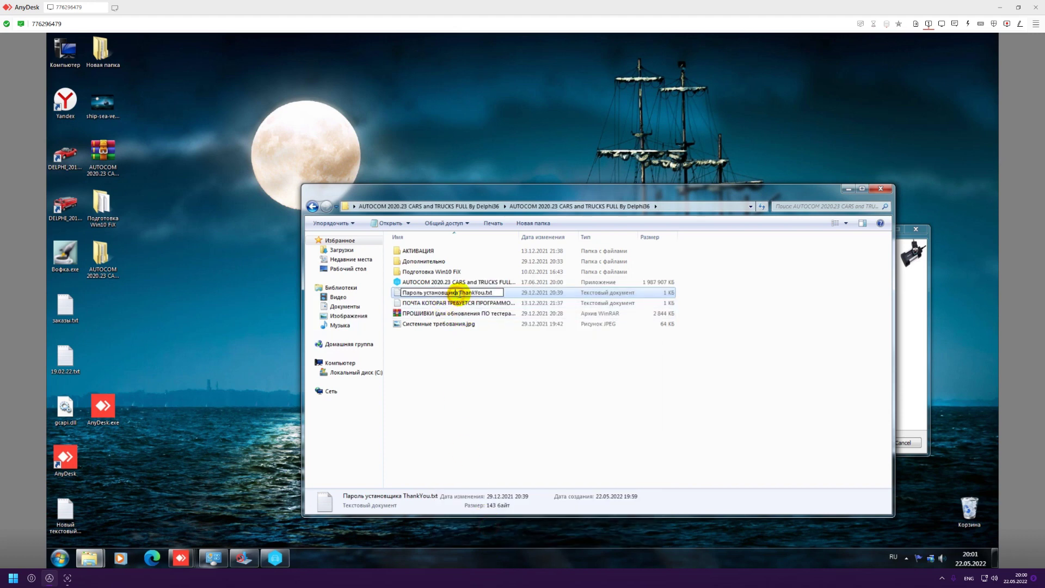
{"action": "left_click_drag", "start_coordinate": [459, 293], "coordinate": [486, 293]}
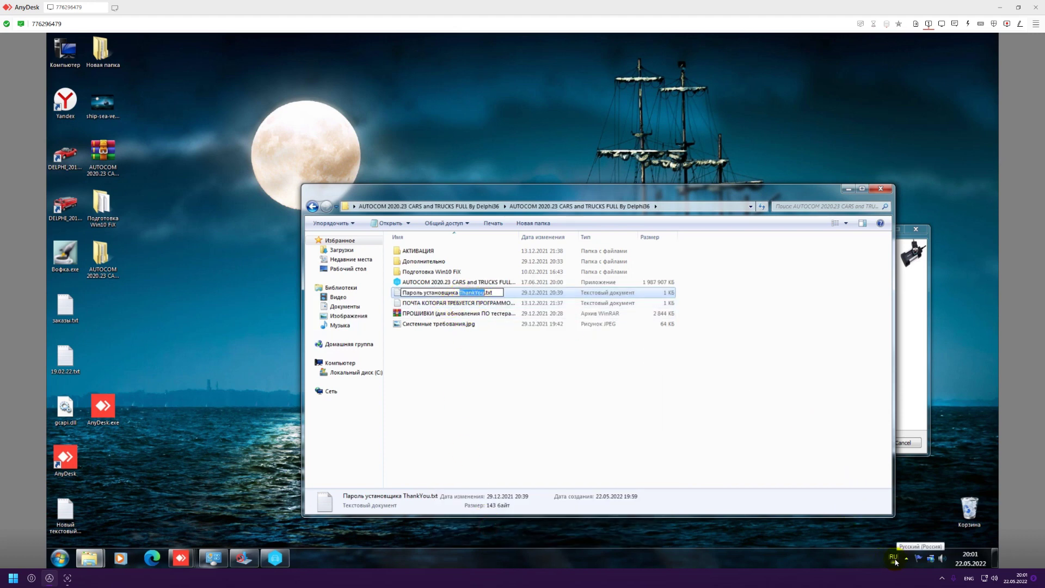
{"action": "left_click", "coordinate": [893, 557]}
{"action": "left_click", "coordinate": [908, 546]}
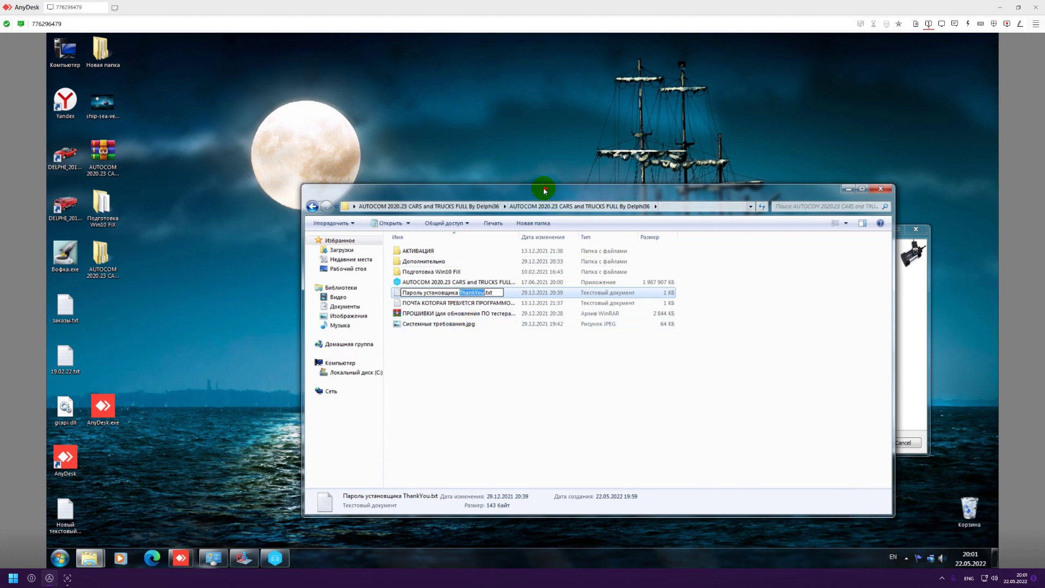
{"action": "left_click_drag", "start_coordinate": [544, 190], "coordinate": [366, 97]}
{"action": "right_click", "coordinate": [282, 199]}
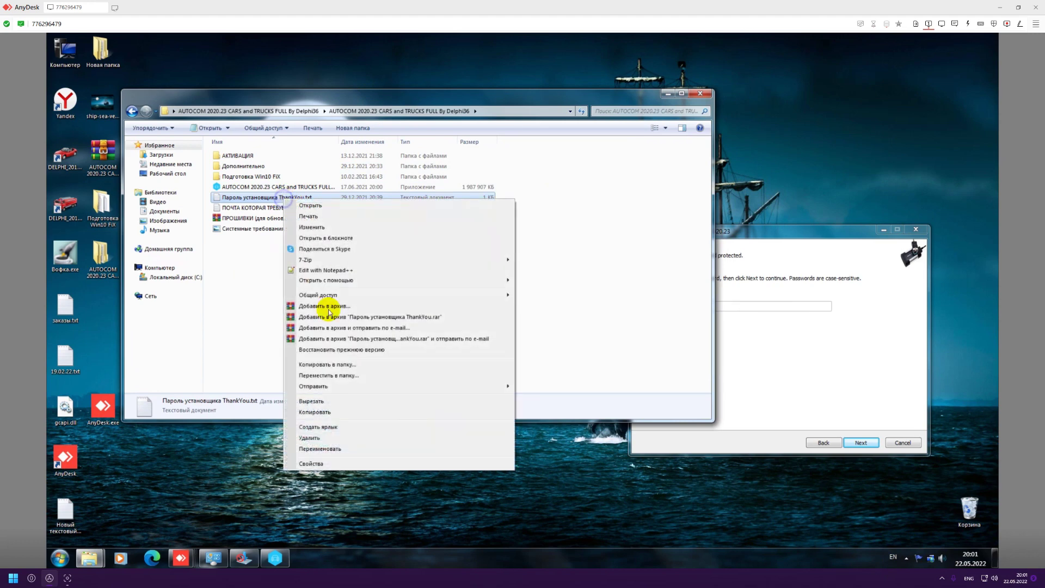
{"action": "left_click", "coordinate": [331, 449]}
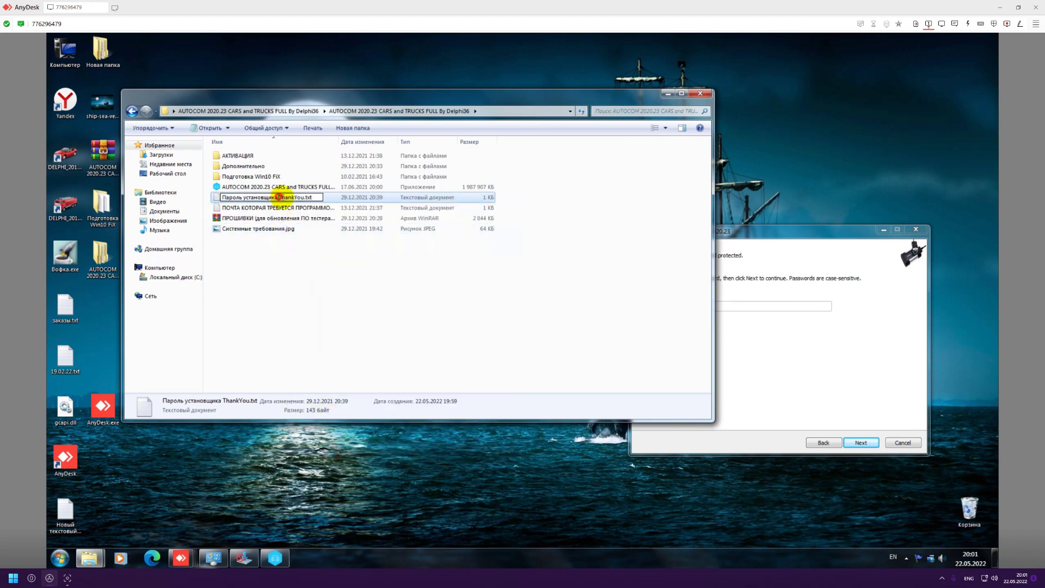
{"action": "left_click_drag", "start_coordinate": [278, 197], "coordinate": [304, 197]}
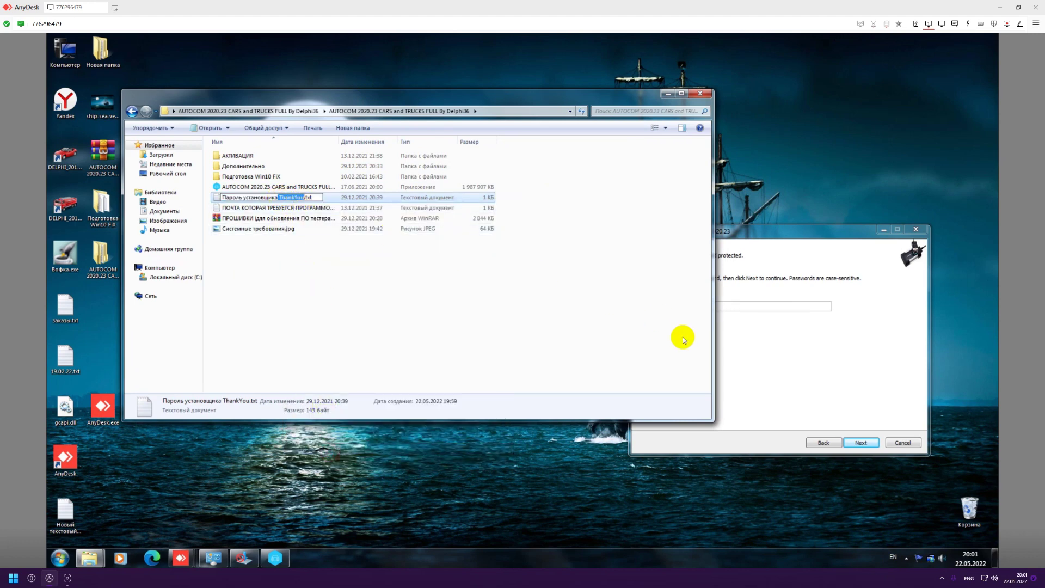
Enter the installer password, retry by pasting it after the error, and continue.
{"action": "left_click", "coordinate": [754, 242]}
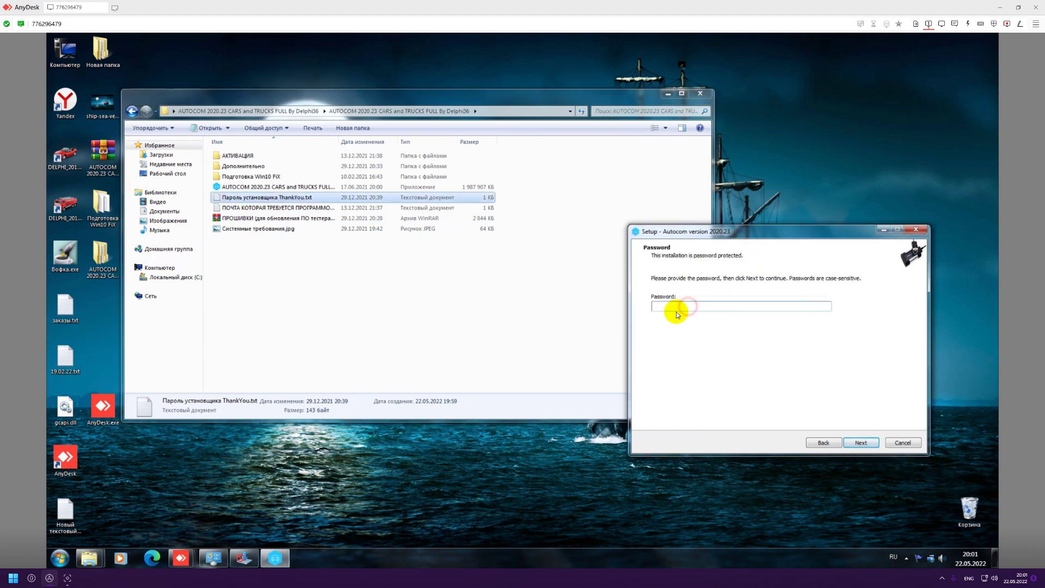
{"action": "left_click", "coordinate": [894, 561]}
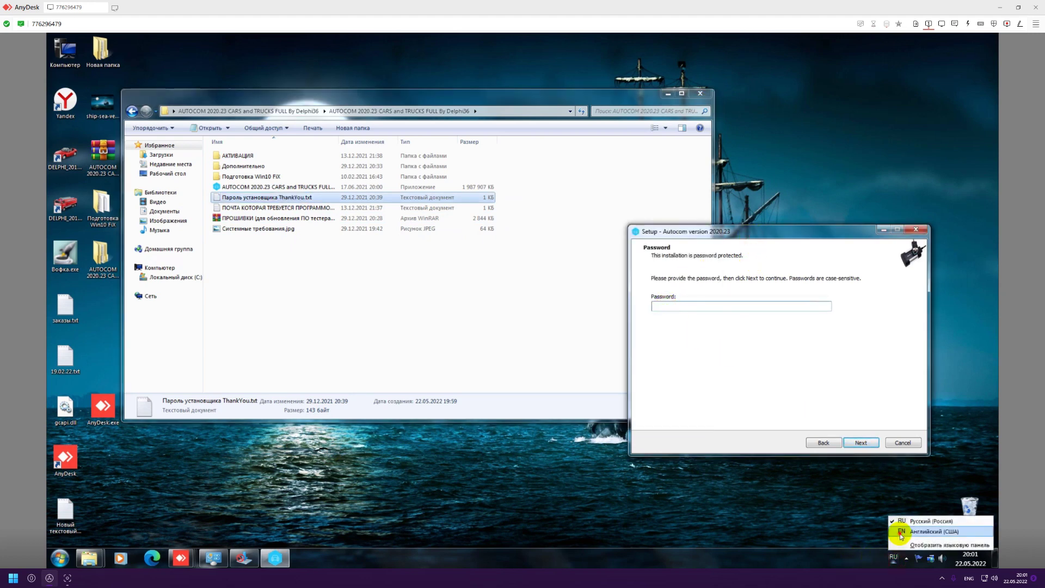
{"action": "left_click", "coordinate": [903, 522]}
{"action": "left_click", "coordinate": [674, 306]}
{"action": "type", "text": "ThankYou"}
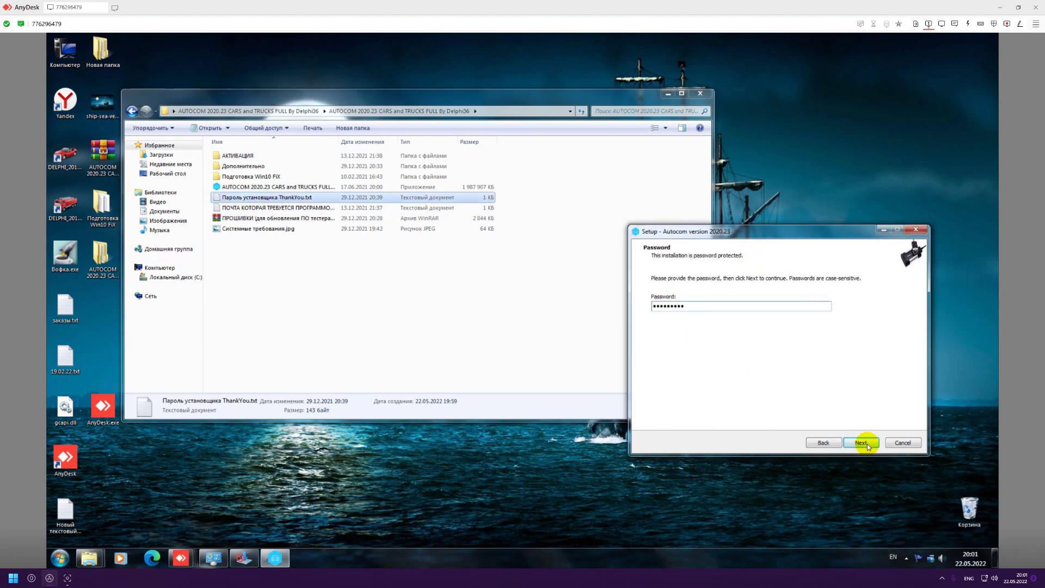
{"action": "left_click", "coordinate": [865, 443]}
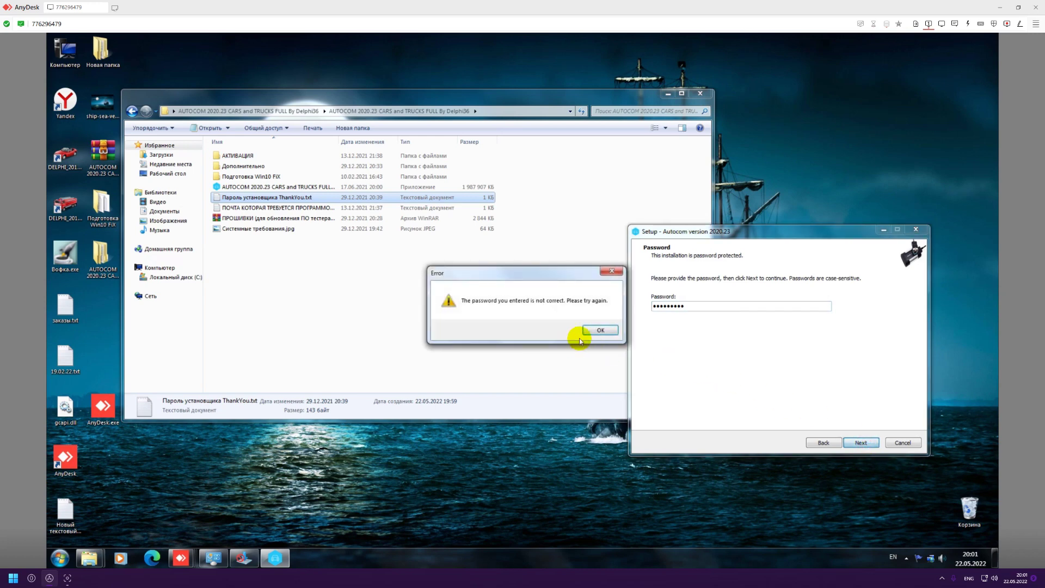
{"action": "left_click", "coordinate": [598, 330]}
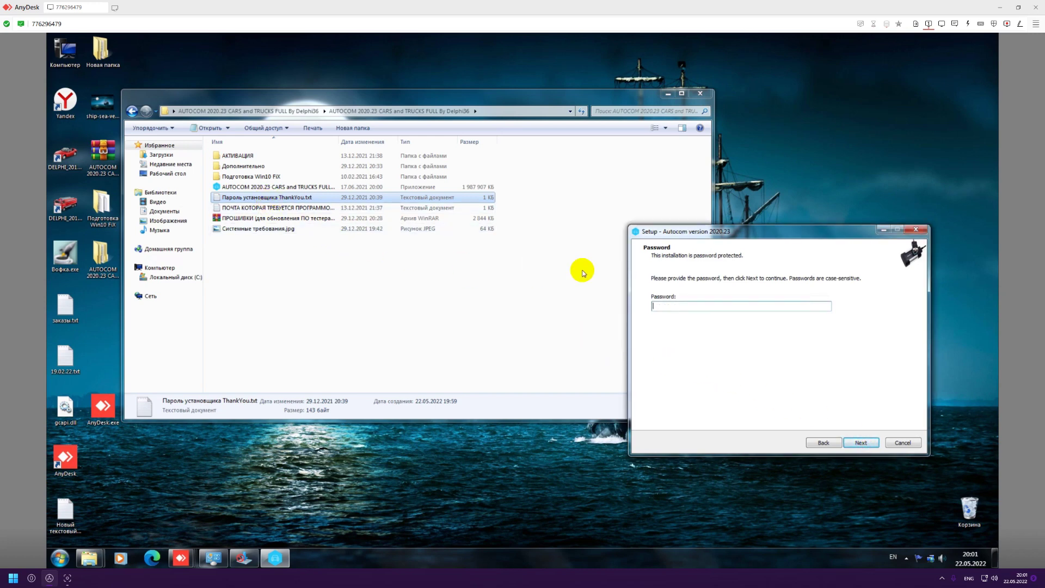
{"action": "left_click", "coordinate": [655, 306]}
{"action": "key", "text": "ctrl+v"}
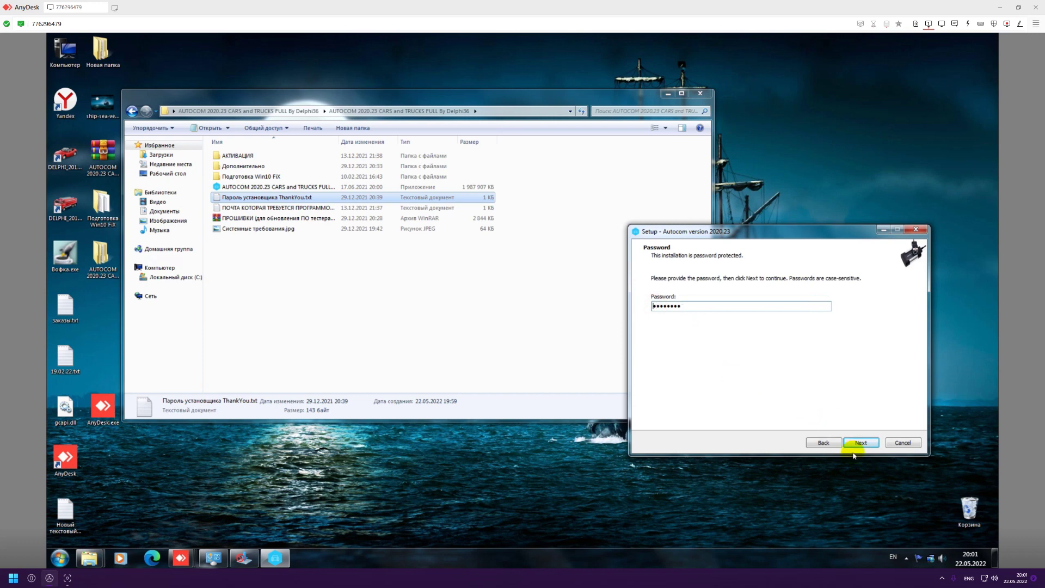
{"action": "left_click", "coordinate": [859, 443]}
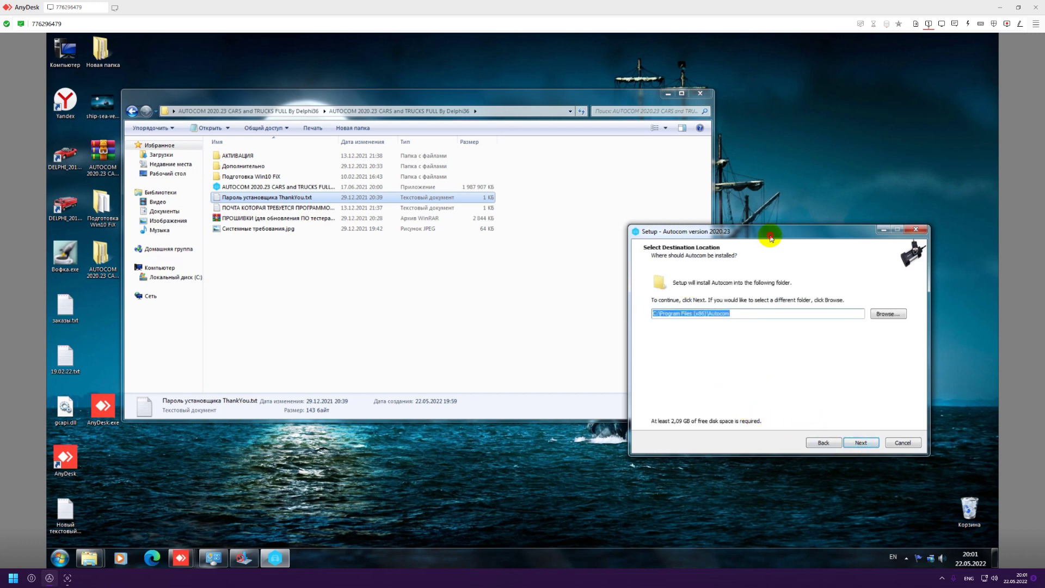
{"action": "left_click_drag", "start_coordinate": [767, 231], "coordinate": [639, 223]}
Change the destination from C:\Program Files (x86)\Autocom to C:\Autocom, keep the desktop shortcut, and install.
{"action": "left_click", "coordinate": [770, 307]}
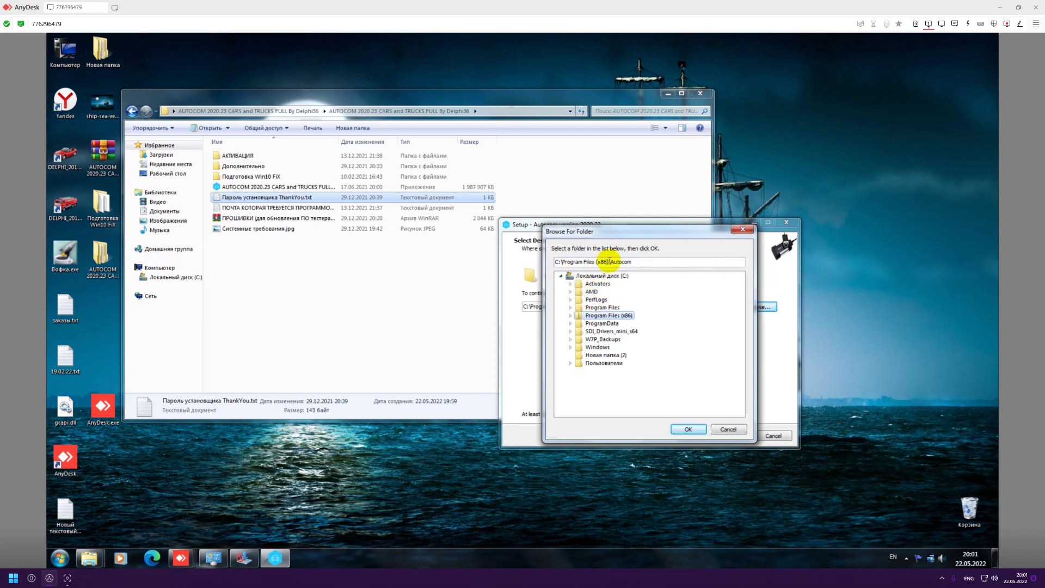
{"action": "left_click_drag", "start_coordinate": [608, 261], "coordinate": [563, 262]}
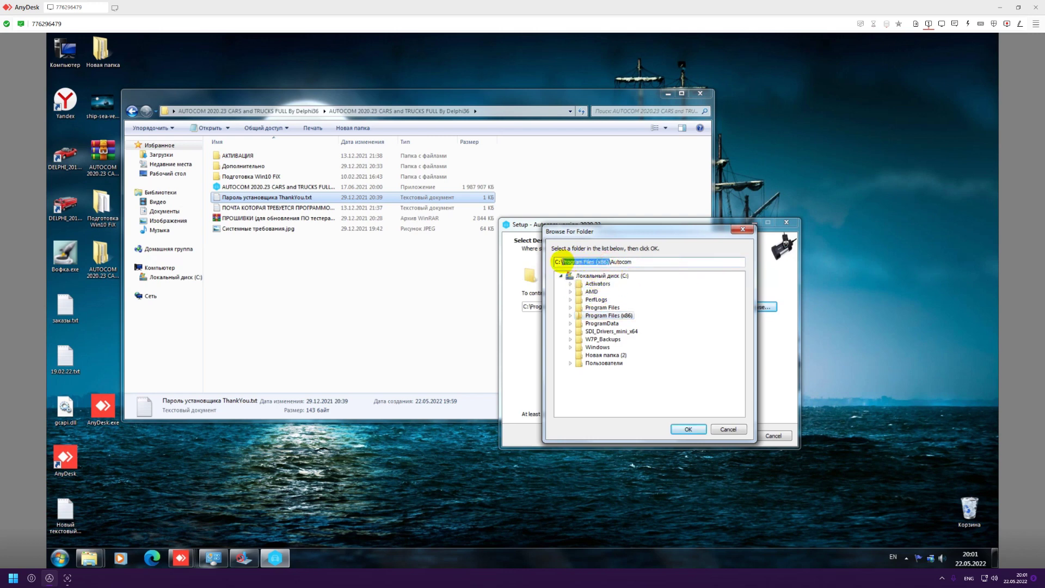
{"action": "left_click", "coordinate": [568, 275]}
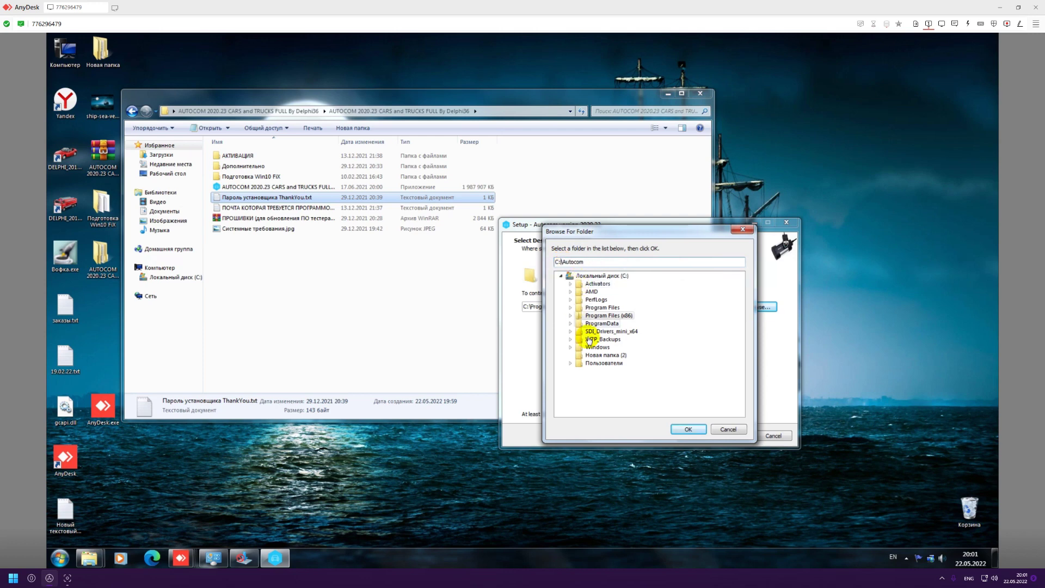
{"action": "left_click", "coordinate": [689, 429]}
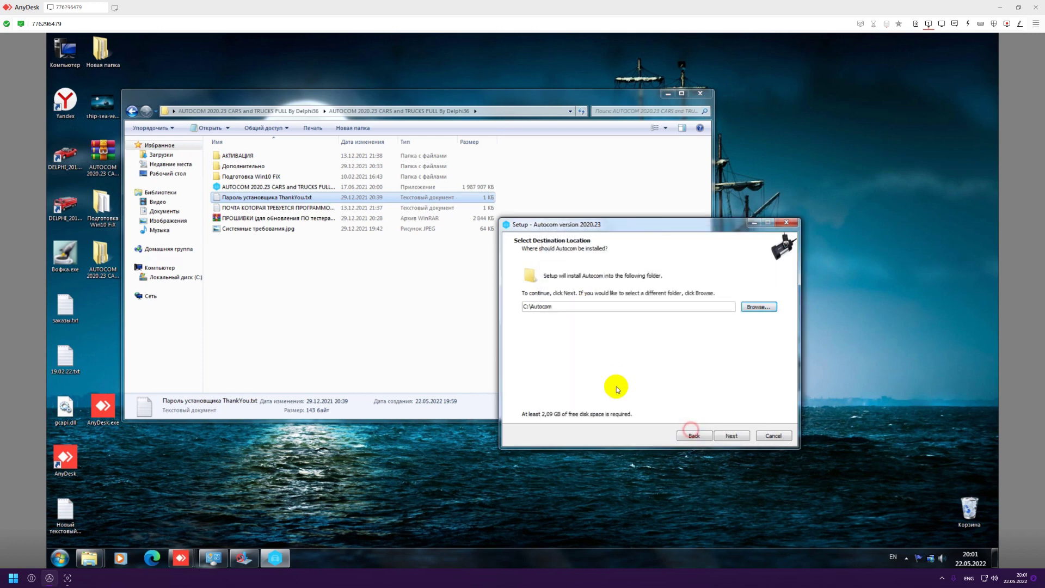
{"action": "left_click", "coordinate": [731, 435]}
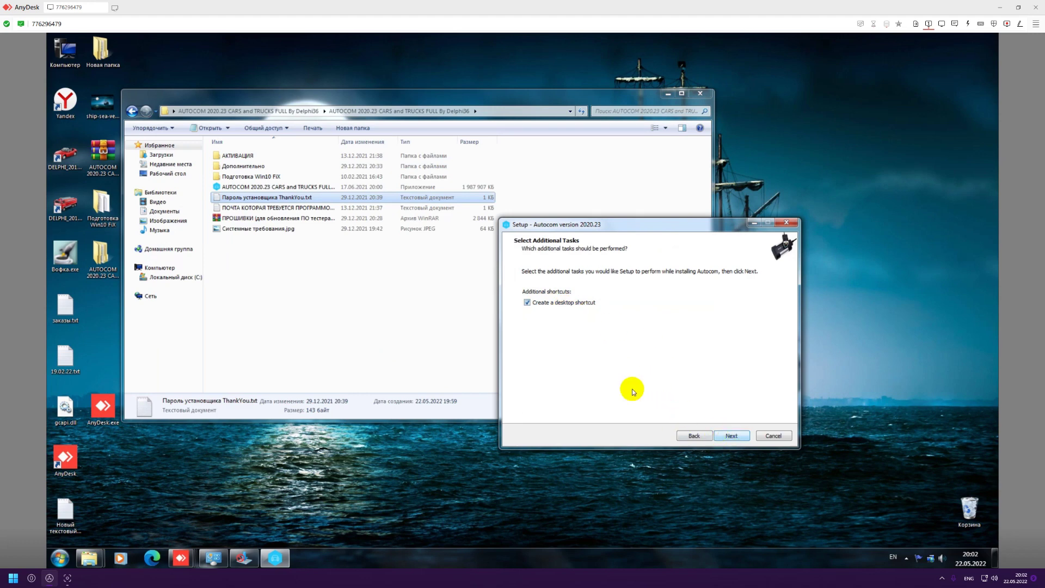
{"action": "left_click", "coordinate": [733, 437]}
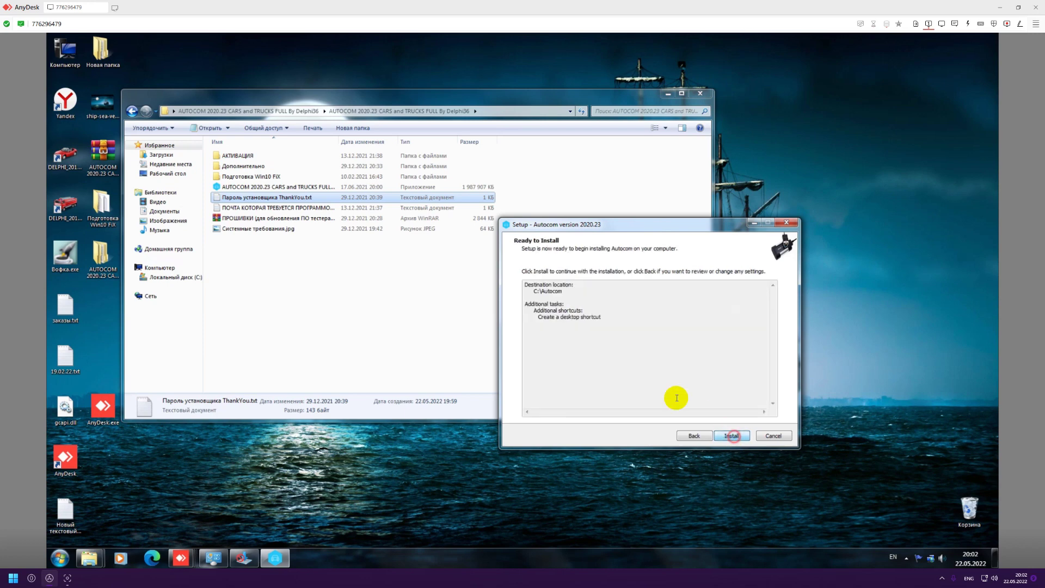
{"action": "left_click", "coordinate": [731, 436]}
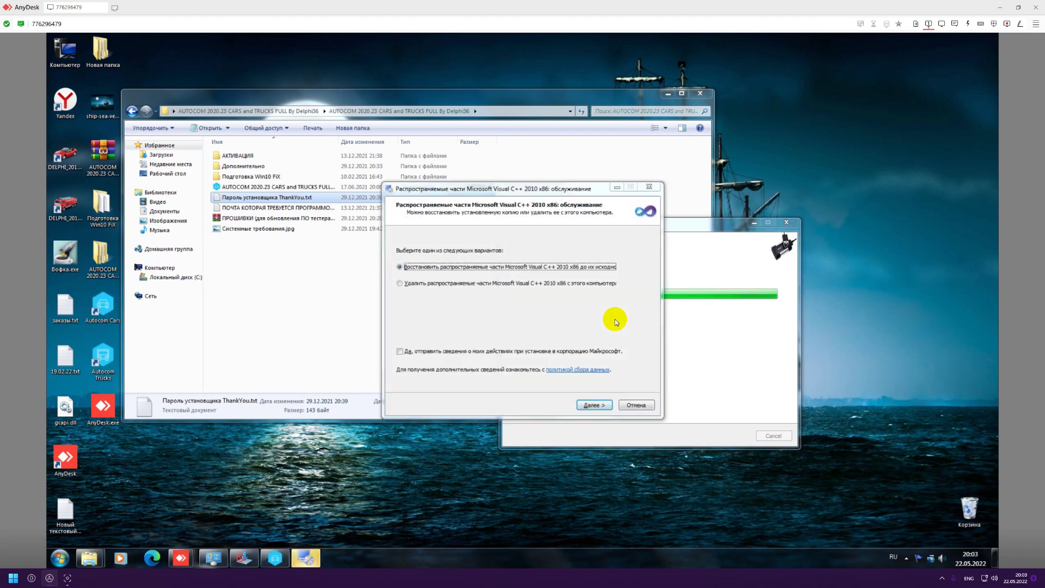
Repair the Visual C++ 2010 x86 redistributable and close its wizard when done.
{"action": "mouse_move", "coordinate": [510, 192]}
{"action": "left_mouse_down"}
{"action": "mouse_move", "coordinate": [332, 223]}
{"action": "mouse_move", "coordinate": [342, 228]}
{"action": "mouse_move", "coordinate": [337, 220]}
{"action": "left_mouse_up"}
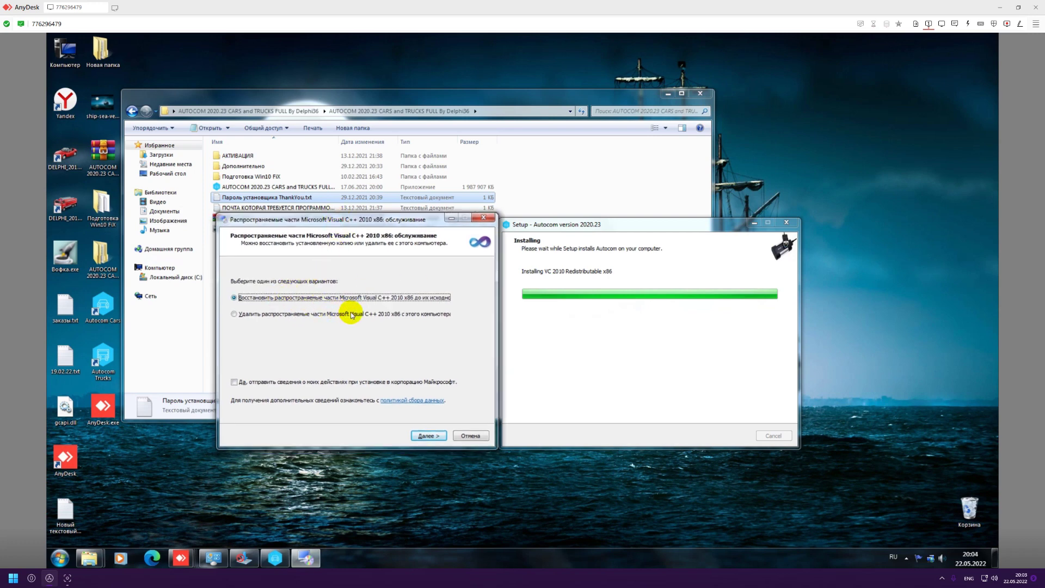
{"action": "left_click_drag", "start_coordinate": [353, 219], "coordinate": [347, 220]}
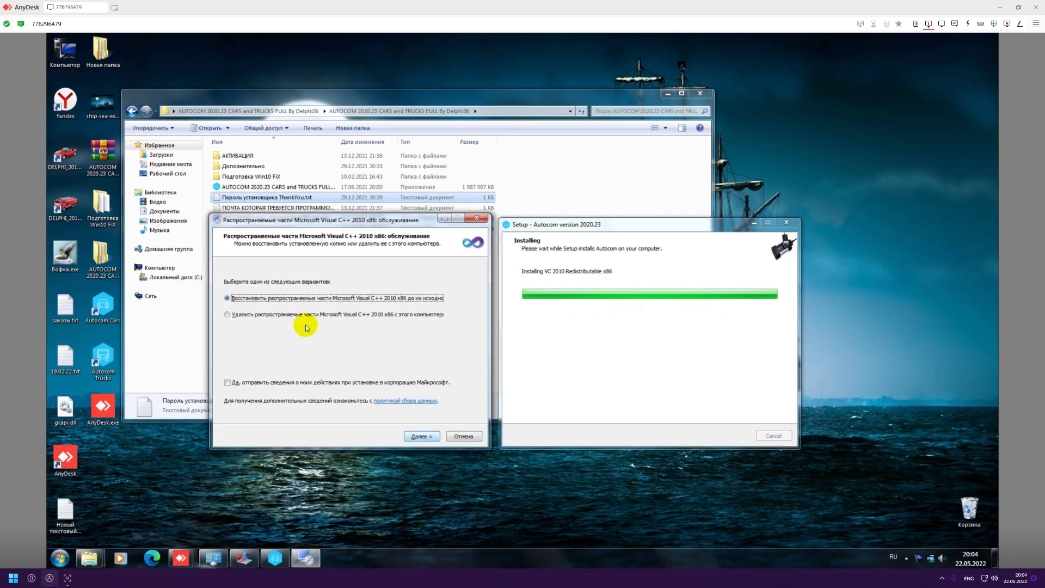
{"action": "left_click", "coordinate": [423, 436]}
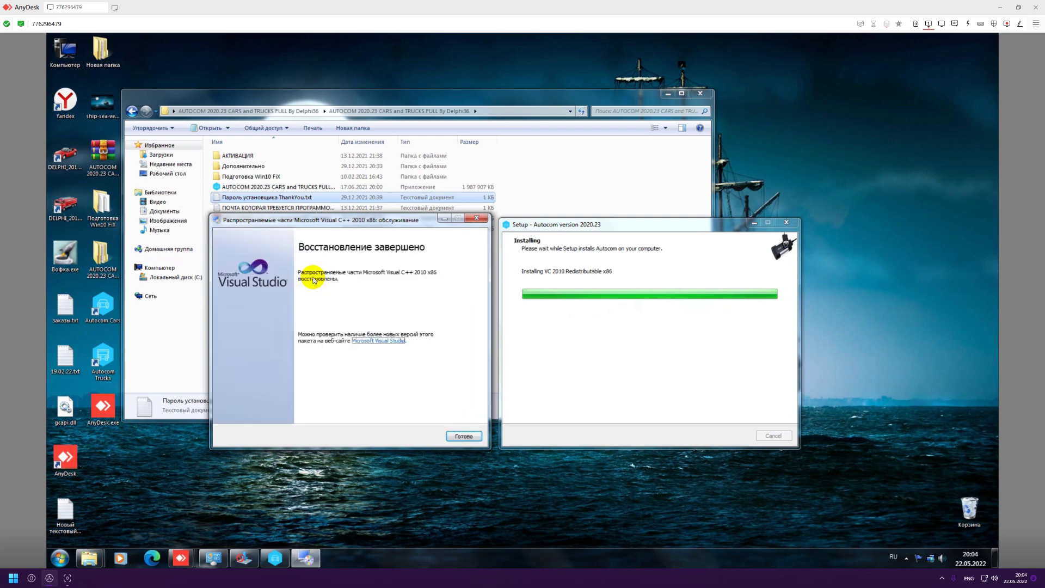
{"action": "left_click", "coordinate": [463, 437]}
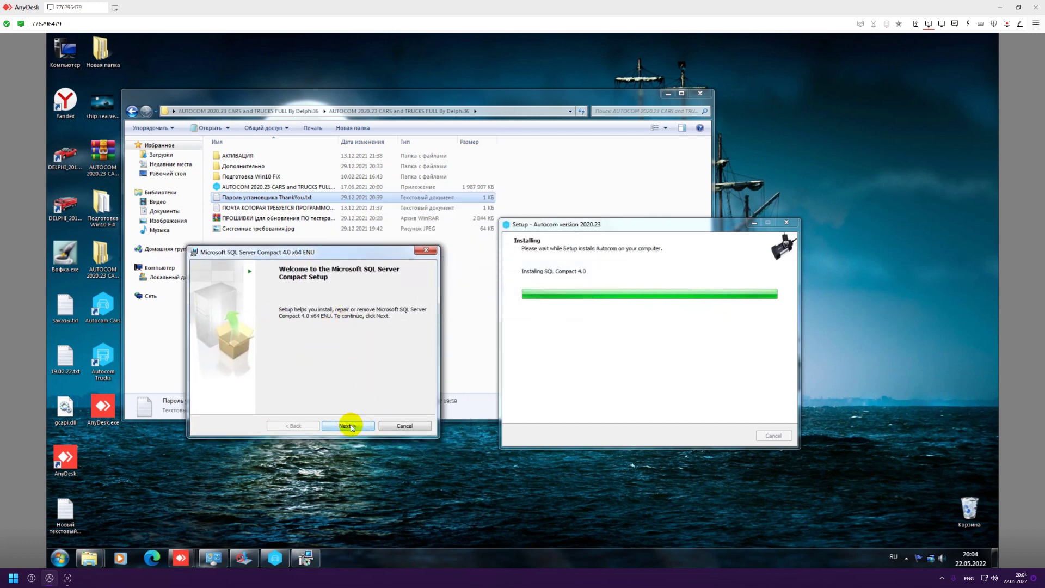
Repair SQL Server Compact 4.0 x64 through its wizard and finish it.
{"action": "left_click", "coordinate": [349, 426]}
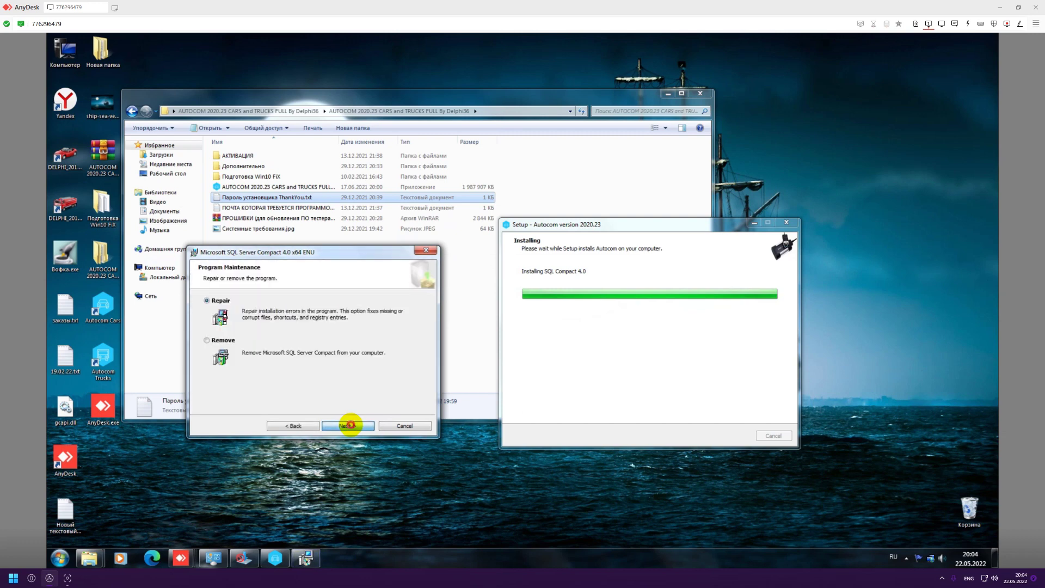
{"action": "left_click", "coordinate": [350, 425]}
{"action": "left_click", "coordinate": [348, 426]}
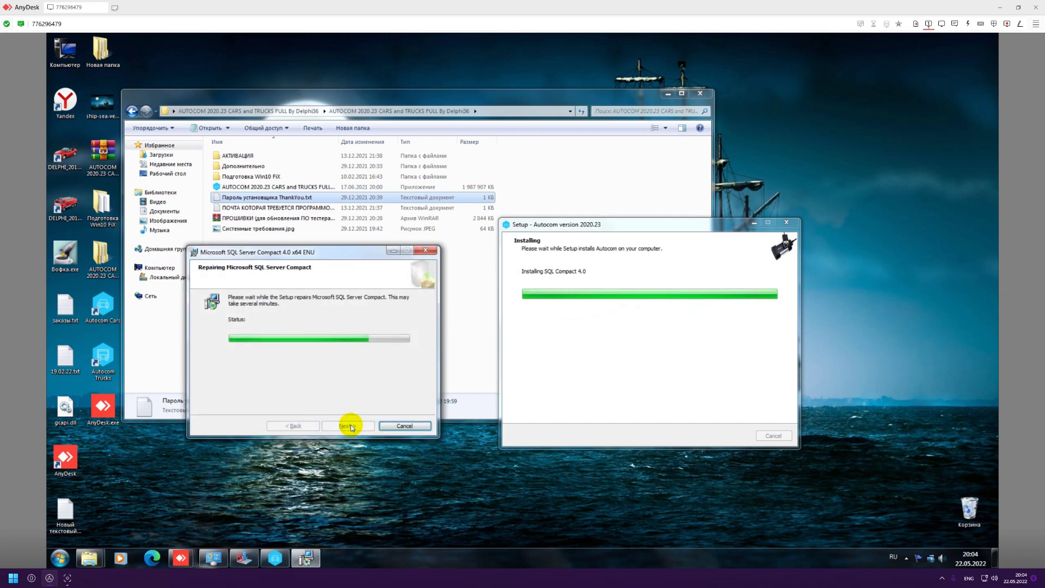
{"action": "left_click", "coordinate": [403, 426]}
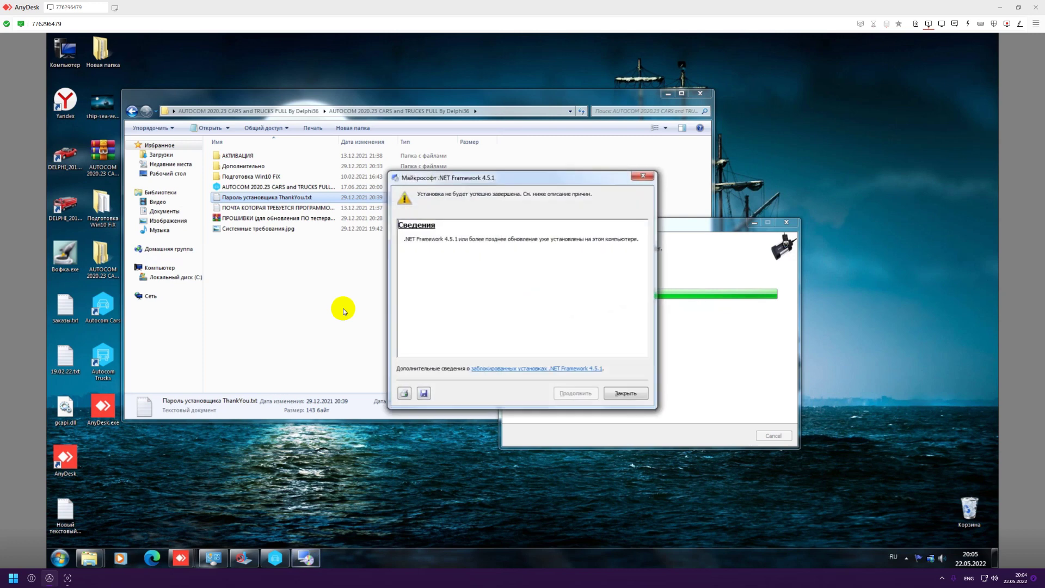
{"action": "left_click_drag", "start_coordinate": [517, 178], "coordinate": [364, 234]}
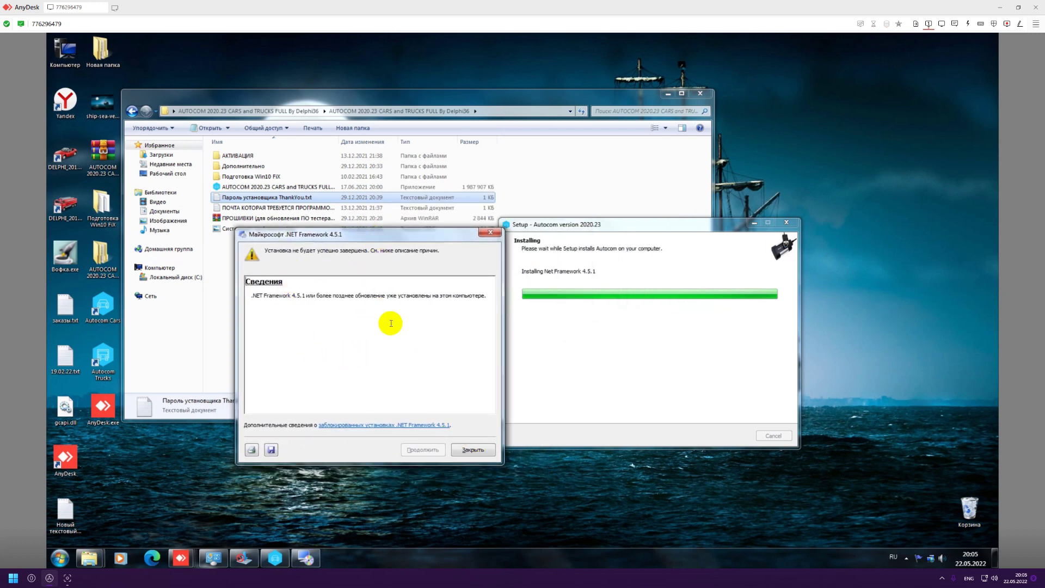
Dismiss the .NET 4.5.1 notice, install the CDM USB drivers, and finish Autocom 2020.23 Setup.
{"action": "left_click", "coordinate": [472, 449]}
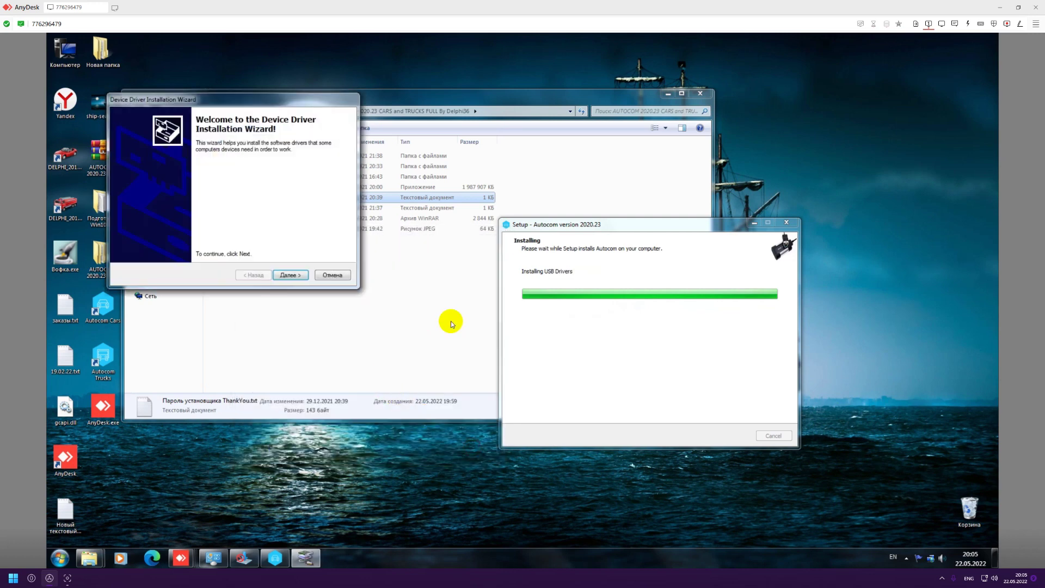
{"action": "left_click_drag", "start_coordinate": [234, 99], "coordinate": [365, 255]}
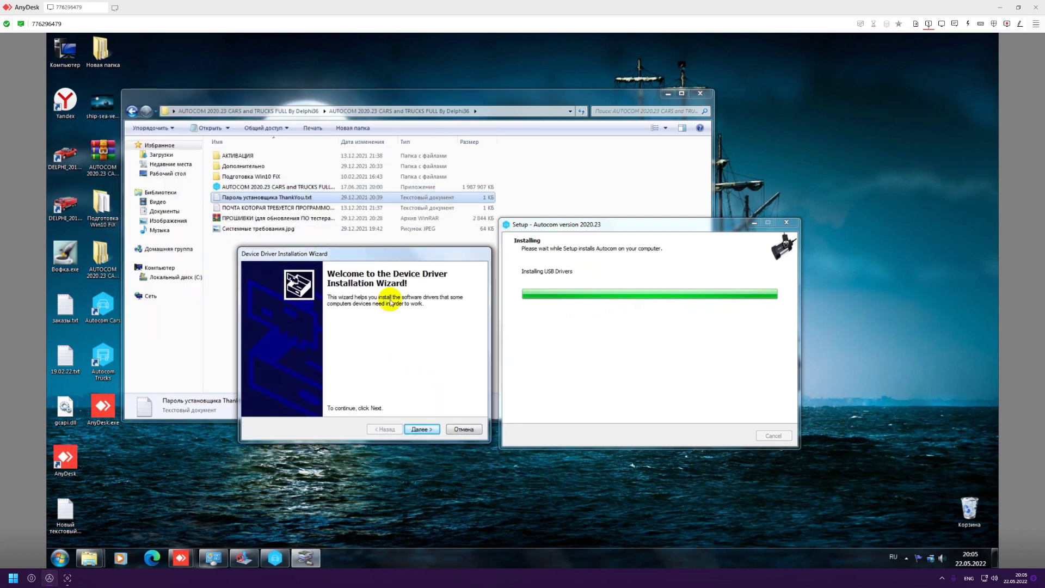
{"action": "left_click", "coordinate": [421, 429]}
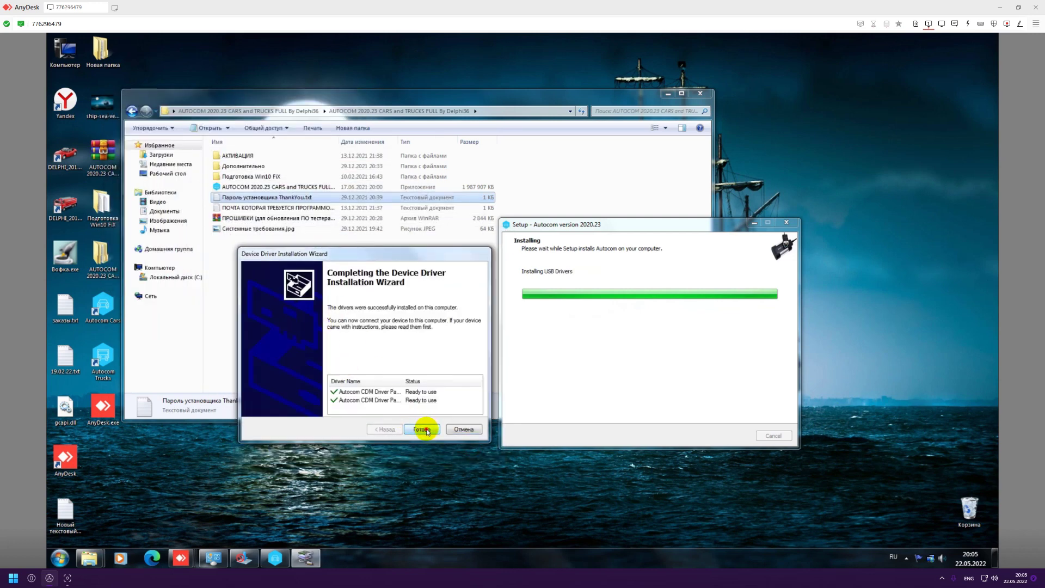
{"action": "left_click", "coordinate": [423, 429]}
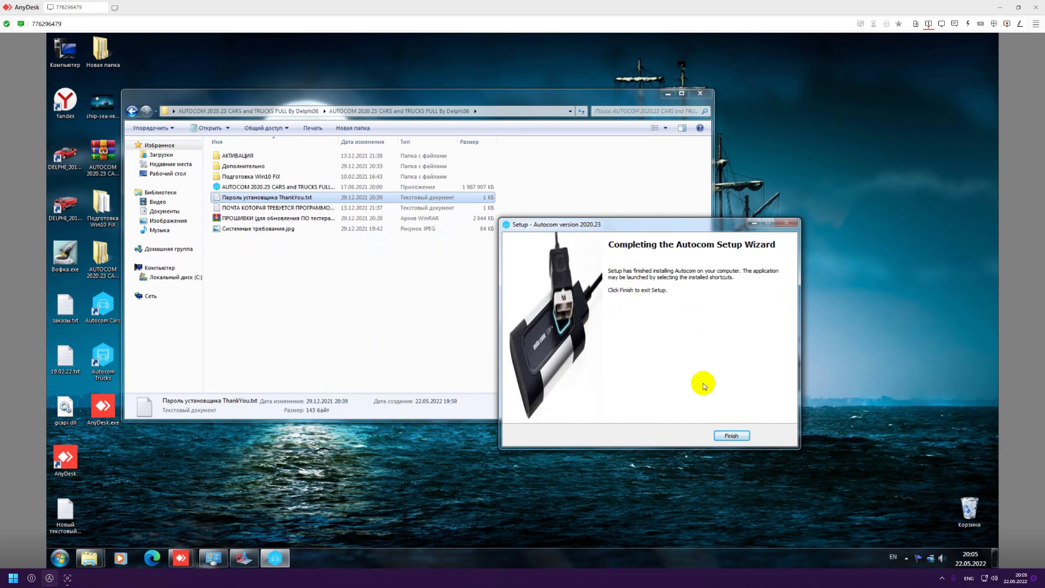
{"action": "left_click_drag", "start_coordinate": [642, 224], "coordinate": [676, 220]}
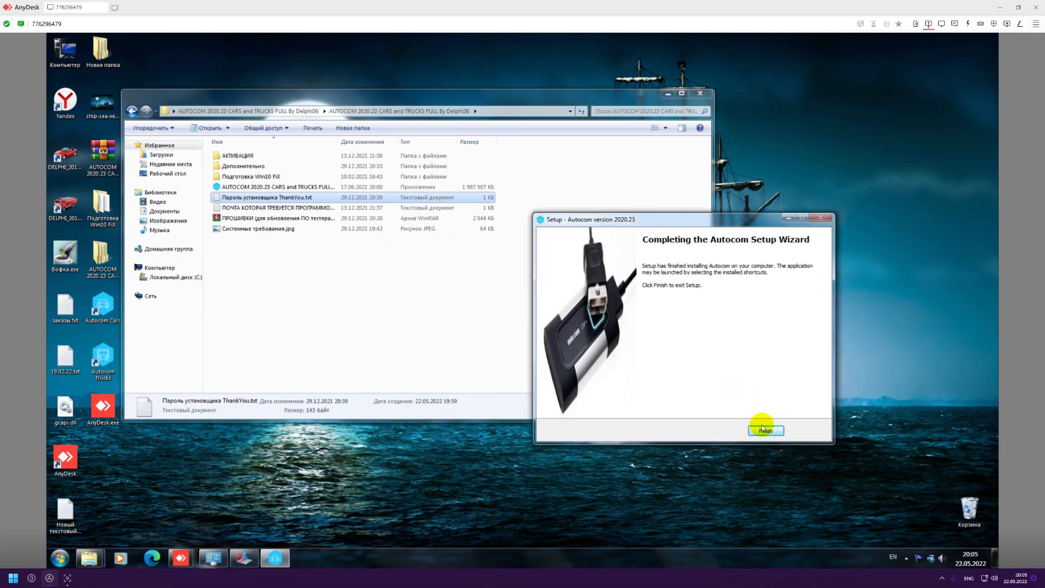
{"action": "left_click", "coordinate": [762, 428]}
{"action": "left_click_drag", "start_coordinate": [401, 97], "coordinate": [561, 111]}
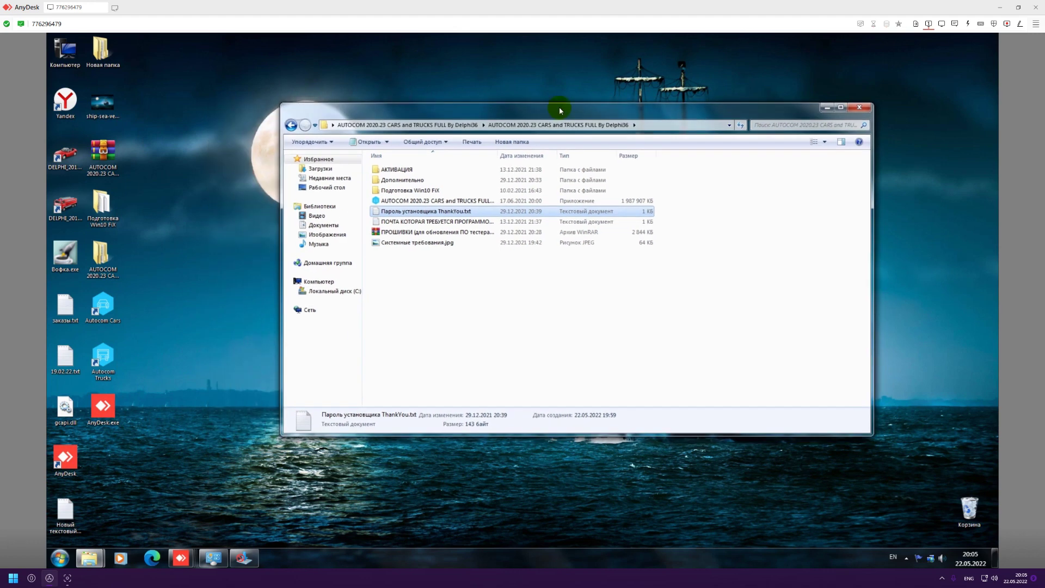
Launch Autocom Trucks from its desktop shortcut with administrator rights.
{"action": "left_click", "coordinate": [187, 289]}
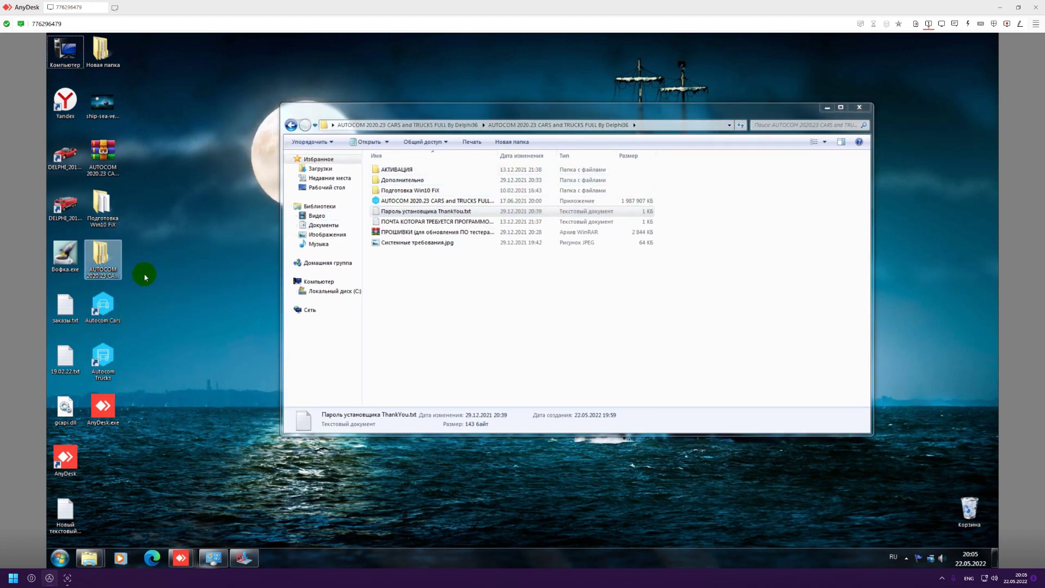
{"action": "right_click", "coordinate": [103, 355]}
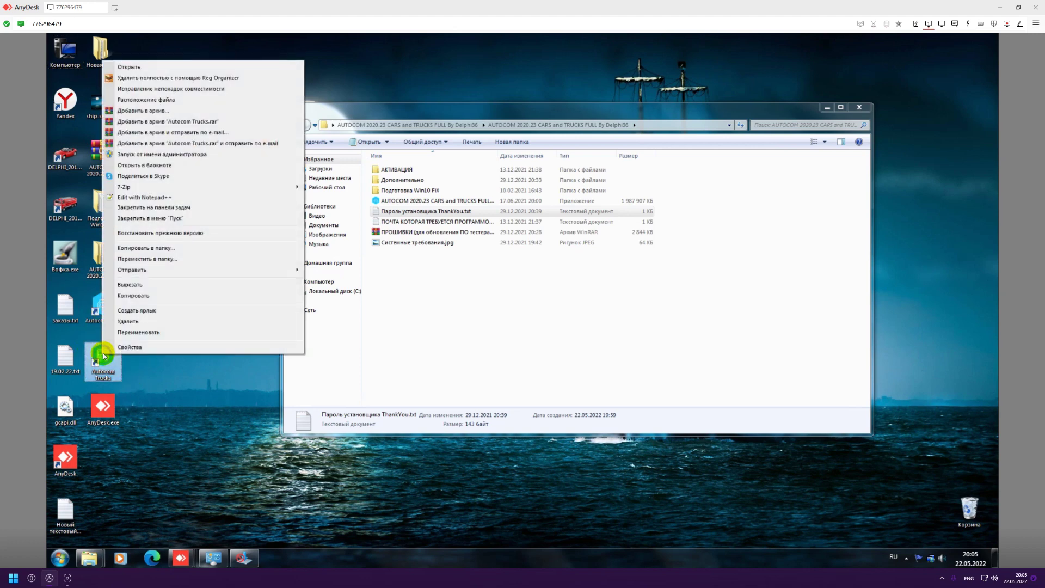
{"action": "left_click", "coordinate": [140, 154]}
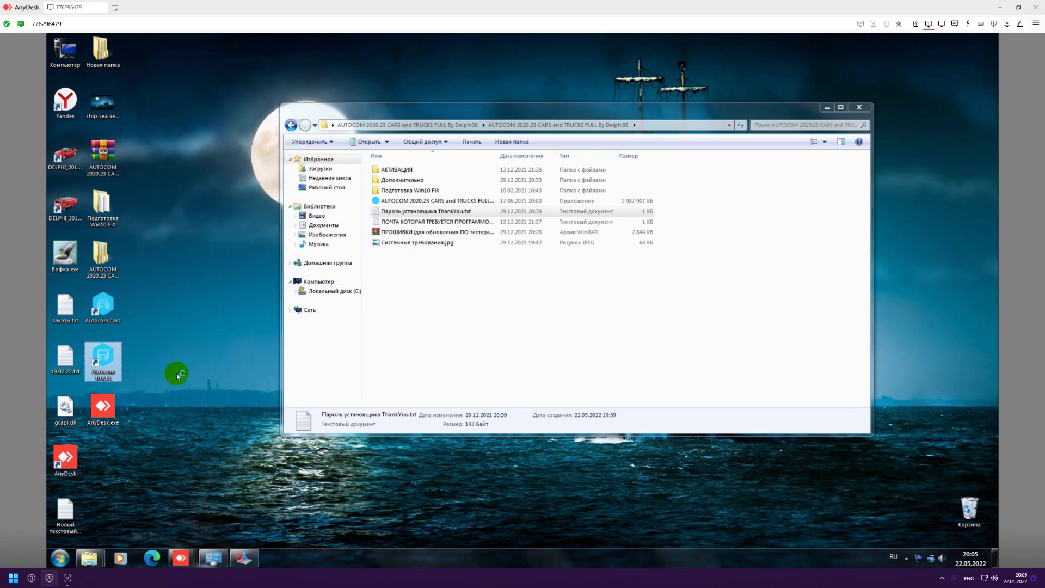
{"action": "double_click", "coordinate": [111, 359]}
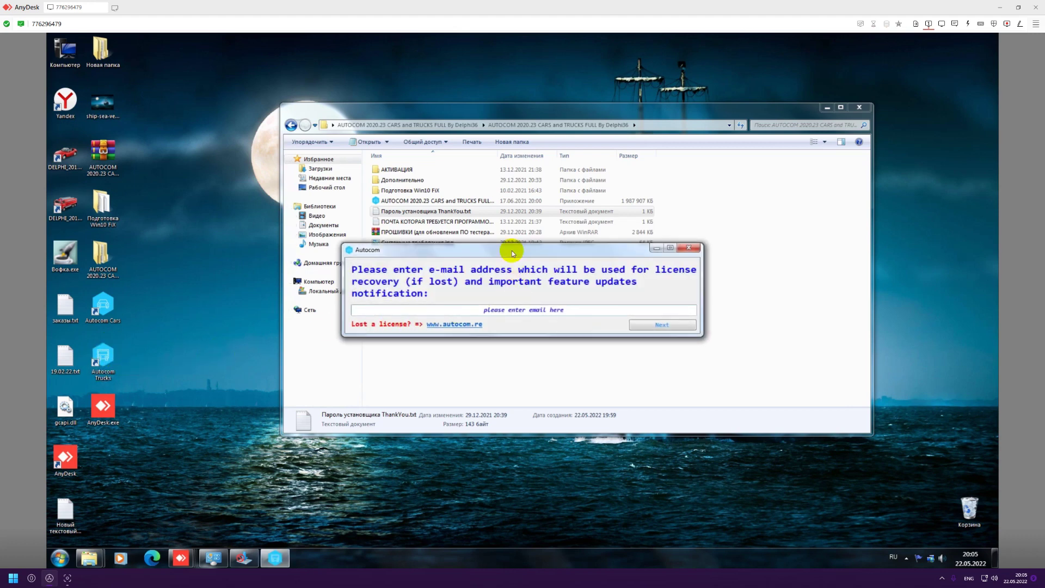
{"action": "left_click_drag", "start_coordinate": [512, 250], "coordinate": [446, 314]}
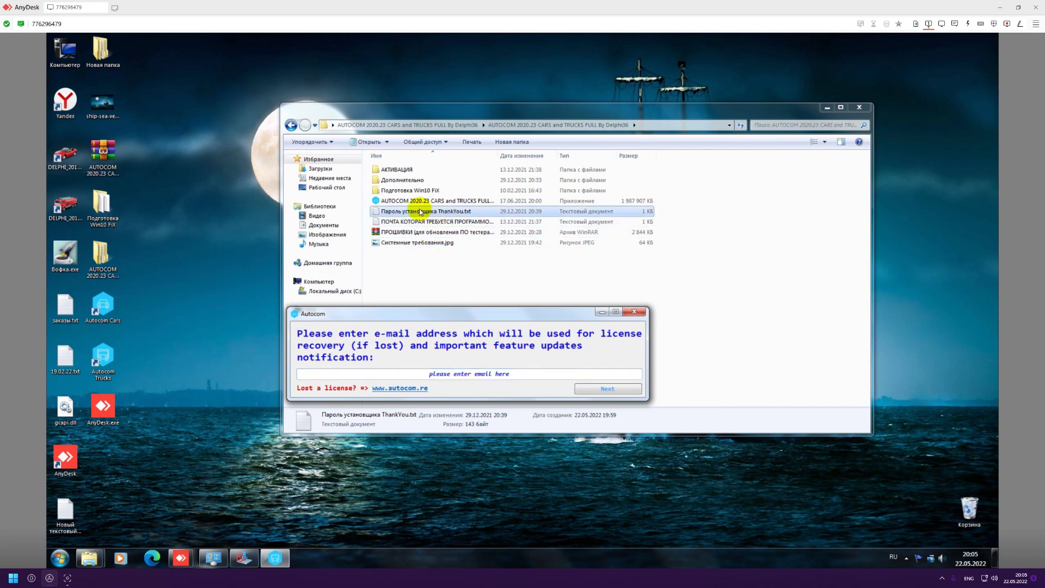
Copy the licence-recovery e-mail address from its text file and close Notepad.
{"action": "double_click", "coordinate": [420, 223]}
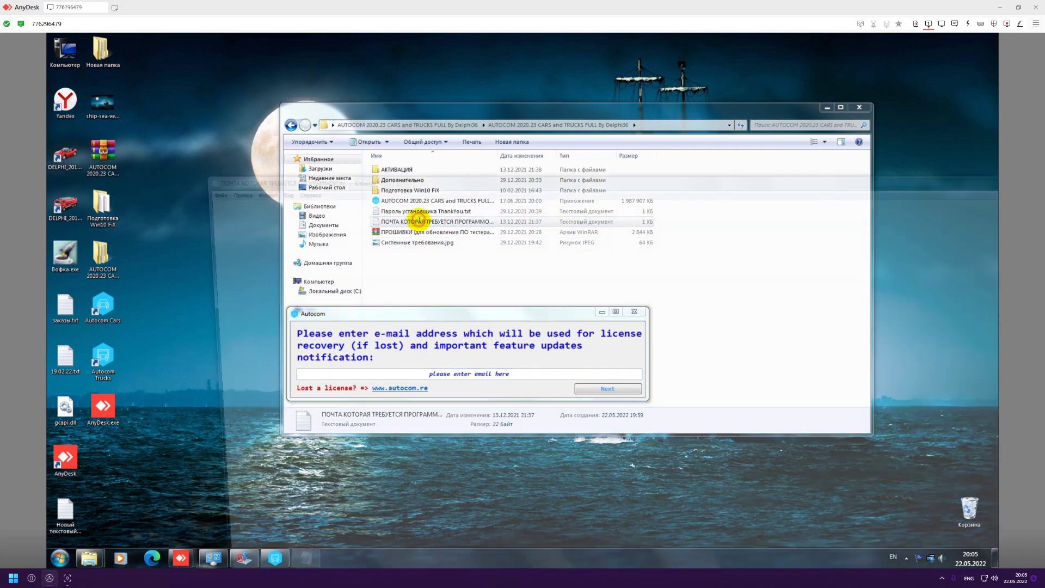
{"action": "key", "text": "ctrl+a"}
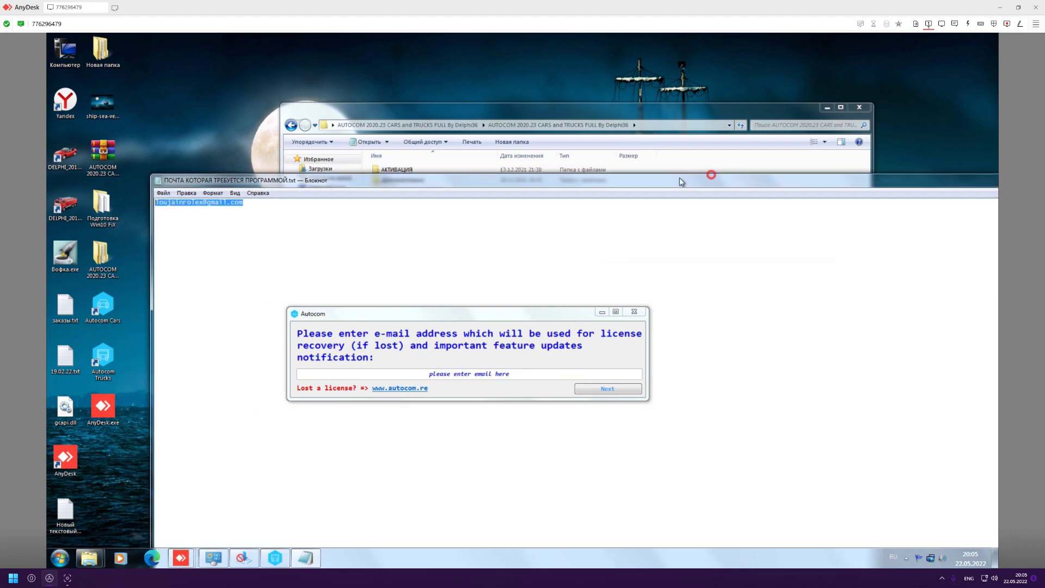
{"action": "key", "text": "alt+F4"}
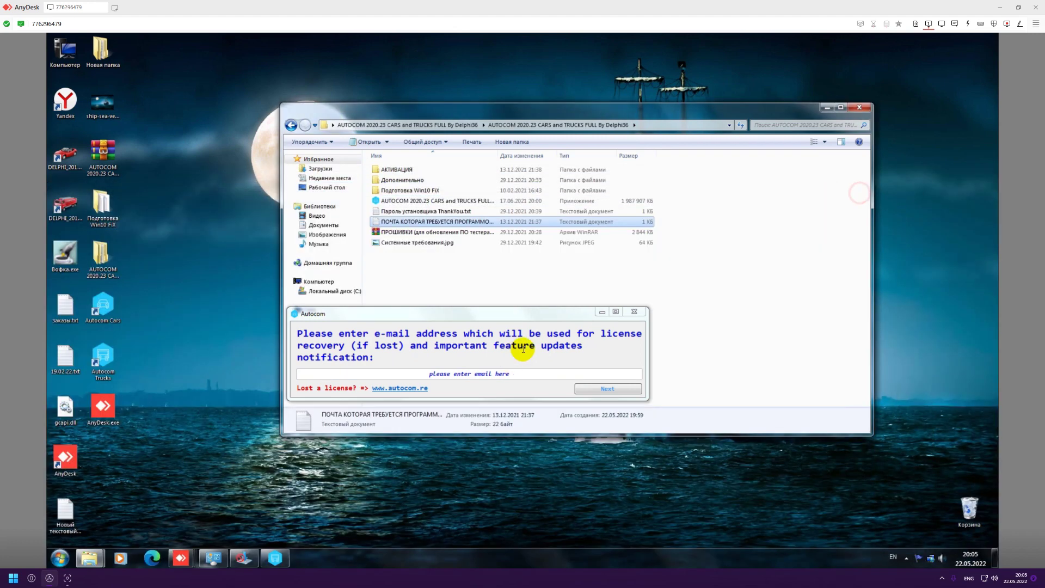
{"action": "left_click", "coordinate": [497, 375]}
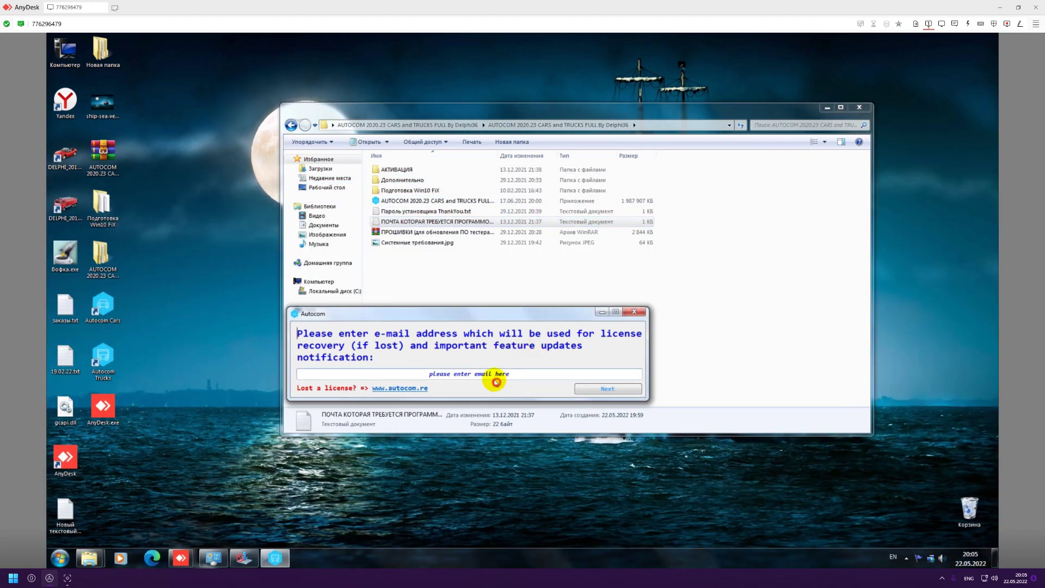
{"action": "double_click", "coordinate": [401, 221]}
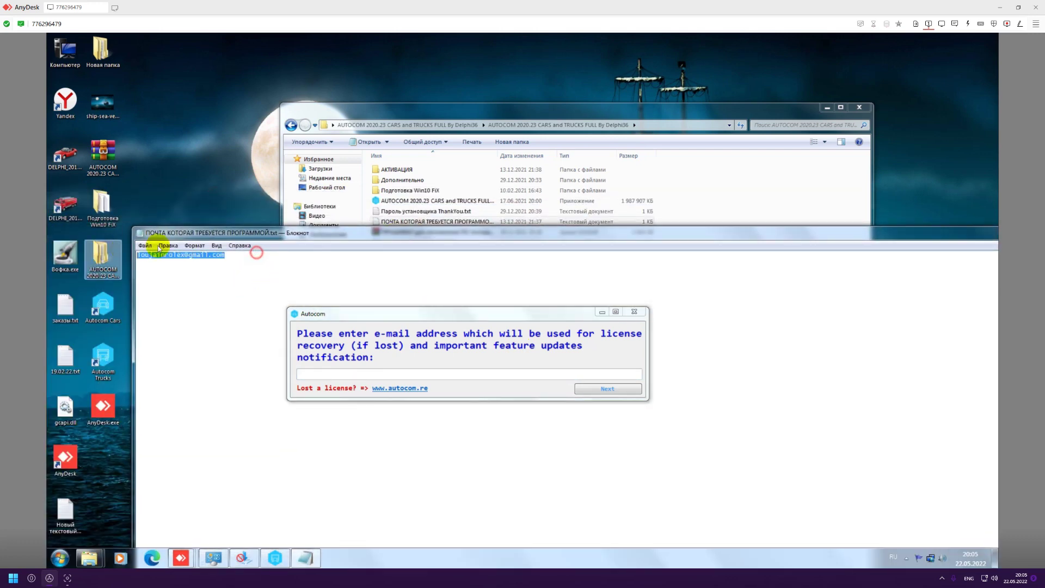
{"action": "left_click_drag", "start_coordinate": [926, 235], "coordinate": [746, 236]}
{"action": "left_click", "coordinate": [784, 239]}
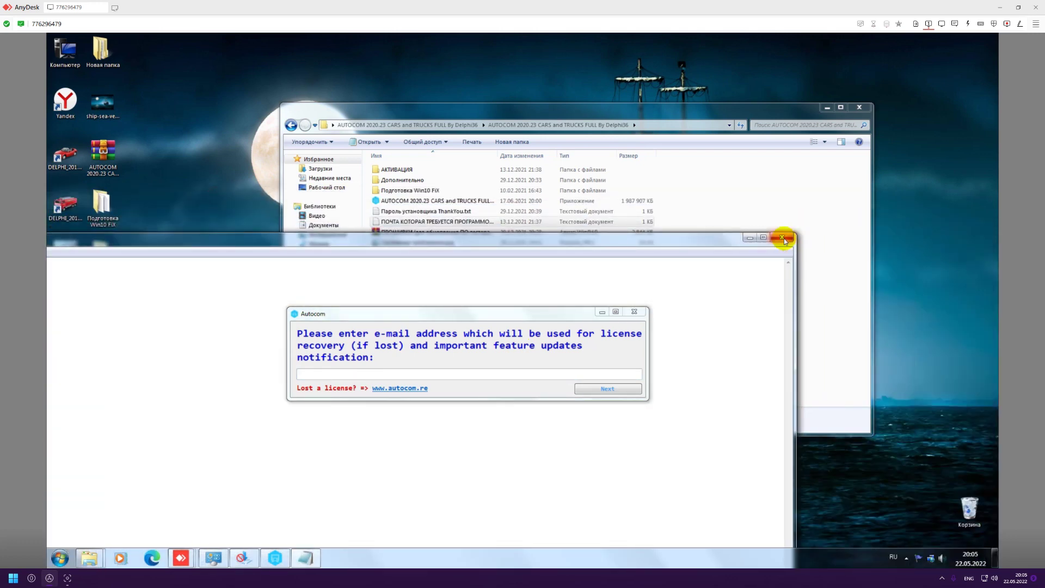
Paste the e-mail into the Autocom field using English layout, submit it, and close the blank window.
{"action": "left_click", "coordinate": [893, 557]}
{"action": "left_click", "coordinate": [900, 525]}
{"action": "left_click", "coordinate": [479, 375]}
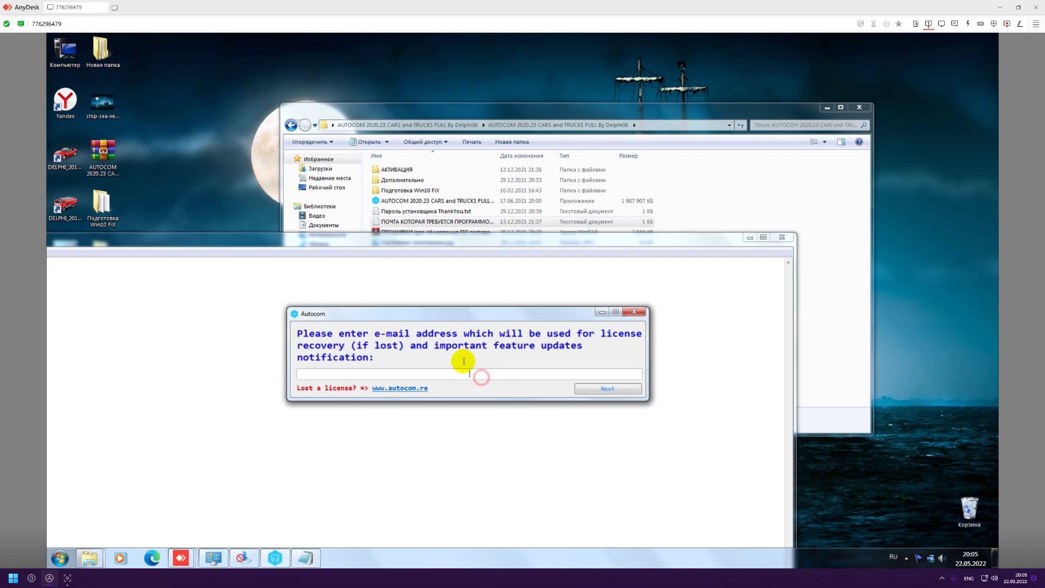
{"action": "left_click", "coordinate": [893, 561]}
{"action": "left_click", "coordinate": [901, 525]}
{"action": "key", "text": "ctrl+v"}
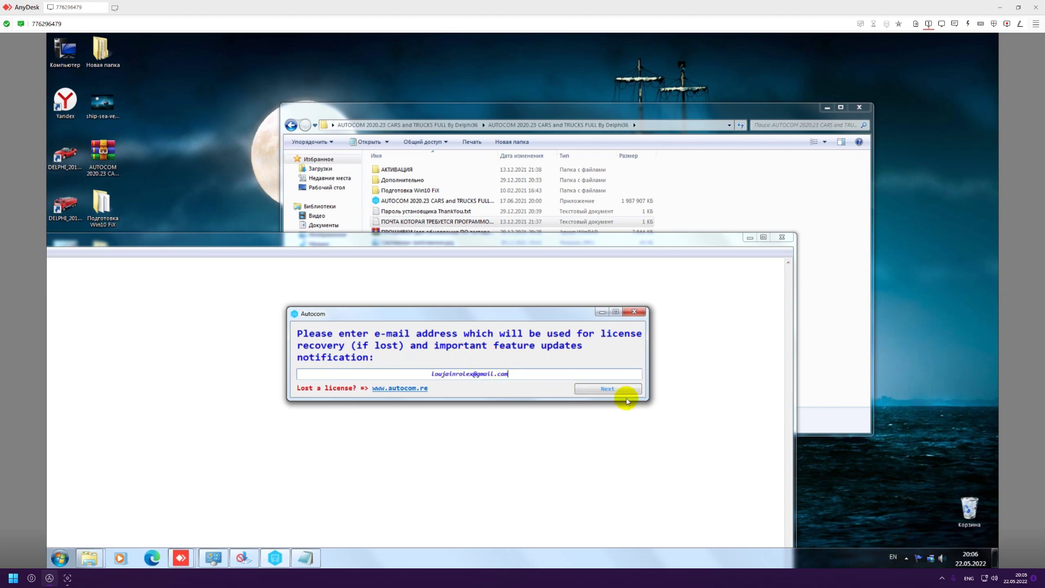
{"action": "left_click", "coordinate": [620, 388]}
{"action": "left_click", "coordinate": [782, 237]}
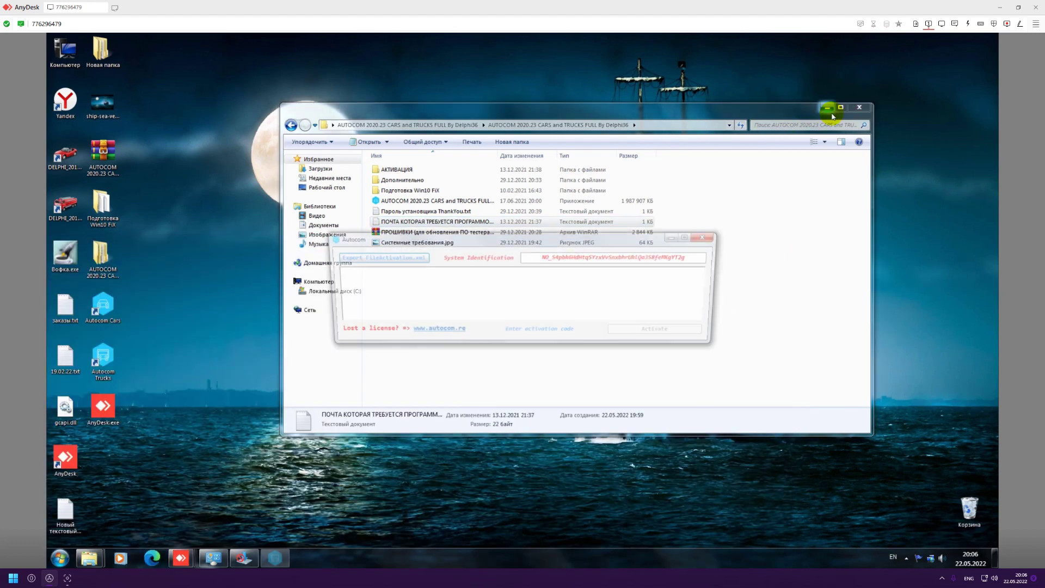
Minimize Explorer, select the activation dialog's System Identification code, and minimize AnyDesk.
{"action": "left_click", "coordinate": [827, 108]}
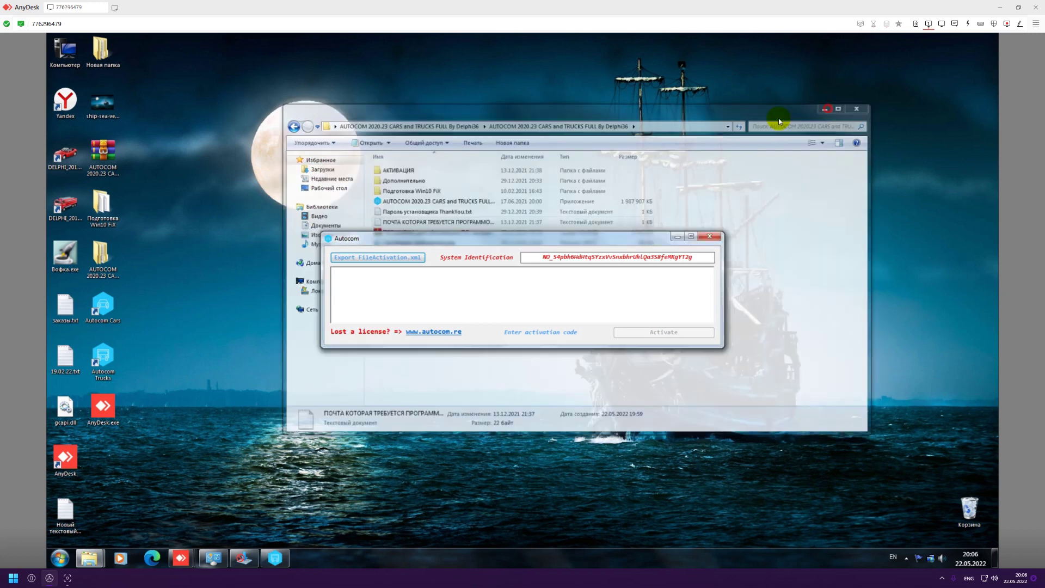
{"action": "left_click_drag", "start_coordinate": [541, 236], "coordinate": [467, 271]}
{"action": "left_click_drag", "start_coordinate": [525, 289], "coordinate": [700, 288]}
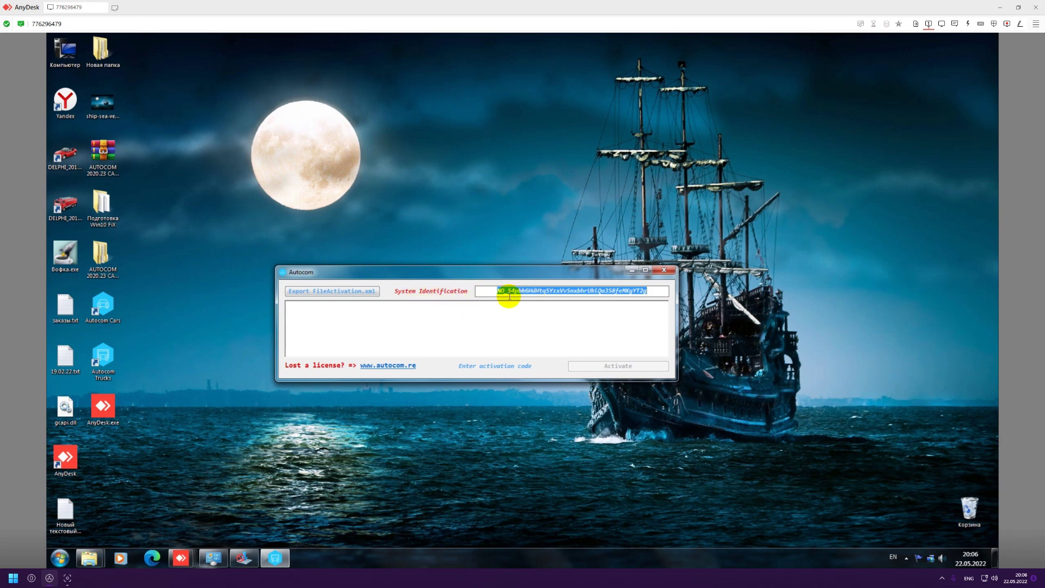
{"action": "left_click", "coordinate": [327, 408]}
{"action": "left_click", "coordinate": [996, 9]}
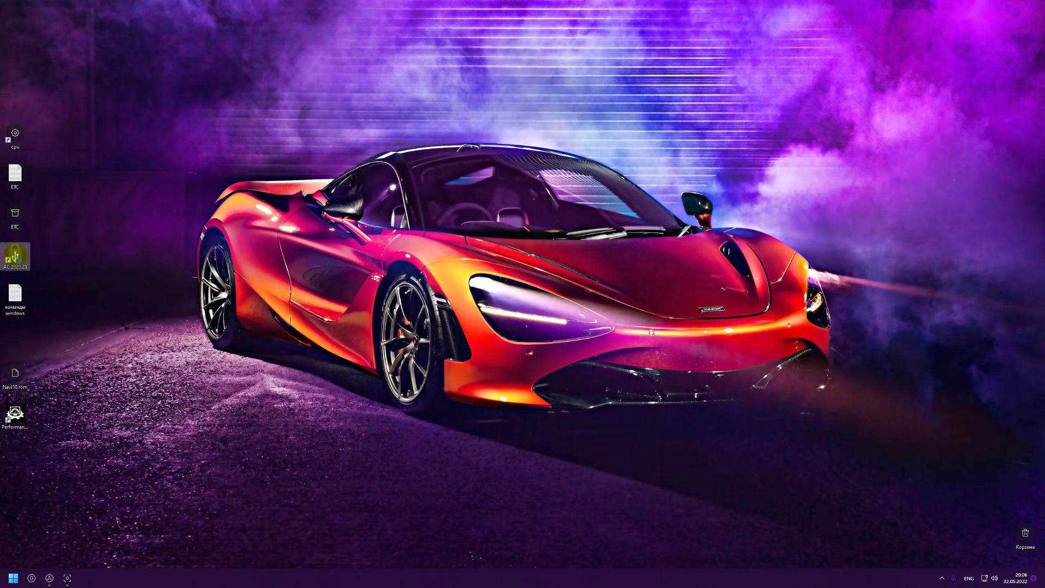
Run the AC 2020.23 Super Activator as administrator and clear the wrong text pasted into System Id.
{"action": "right_click", "coordinate": [14, 259]}
{"action": "left_click", "coordinate": [58, 300]}
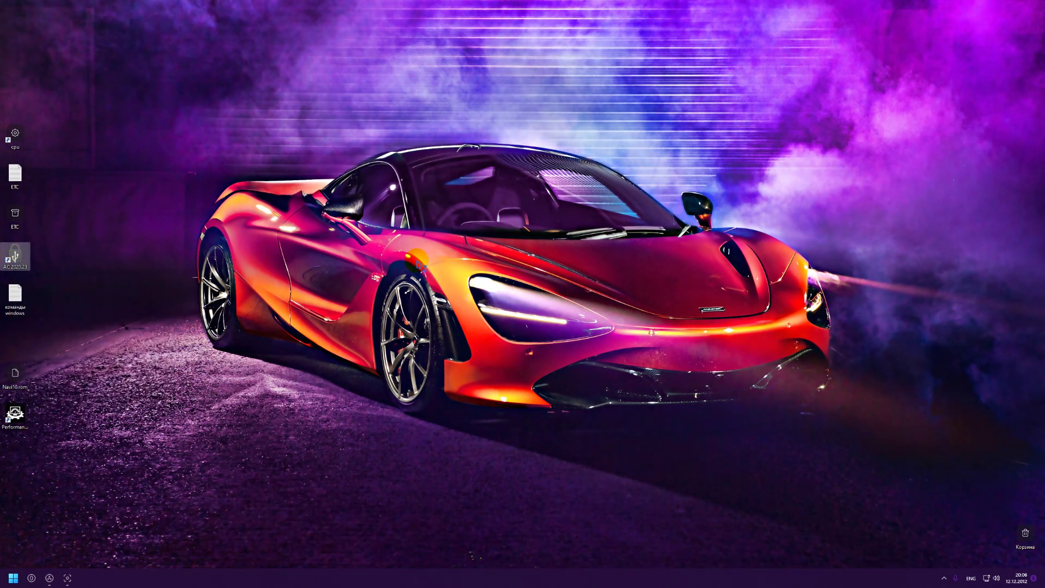
{"action": "left_click_drag", "start_coordinate": [194, 94], "coordinate": [477, 236]}
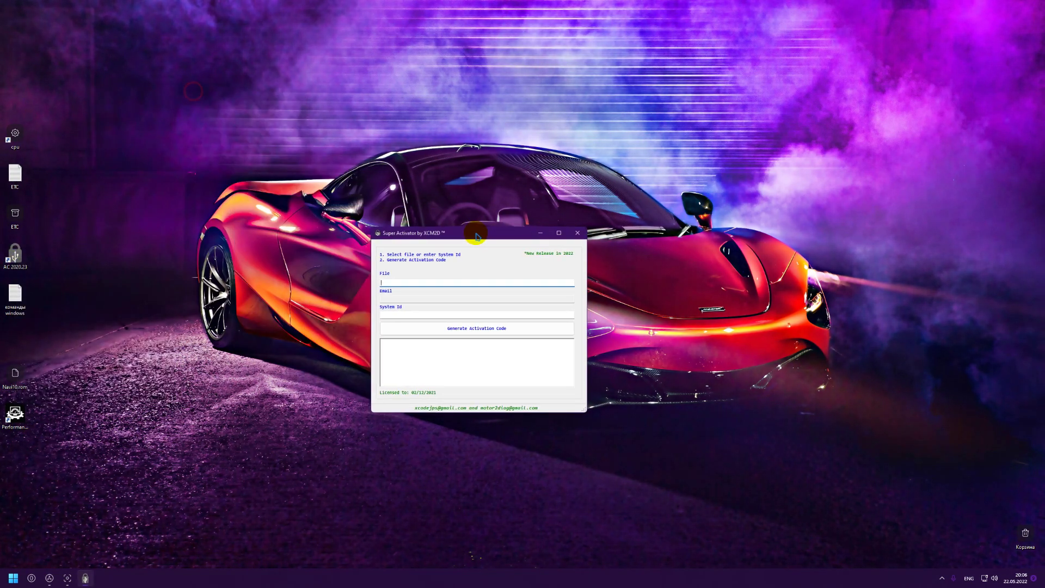
{"action": "left_click", "coordinate": [390, 314]}
{"action": "key", "text": "ctrl+v"}
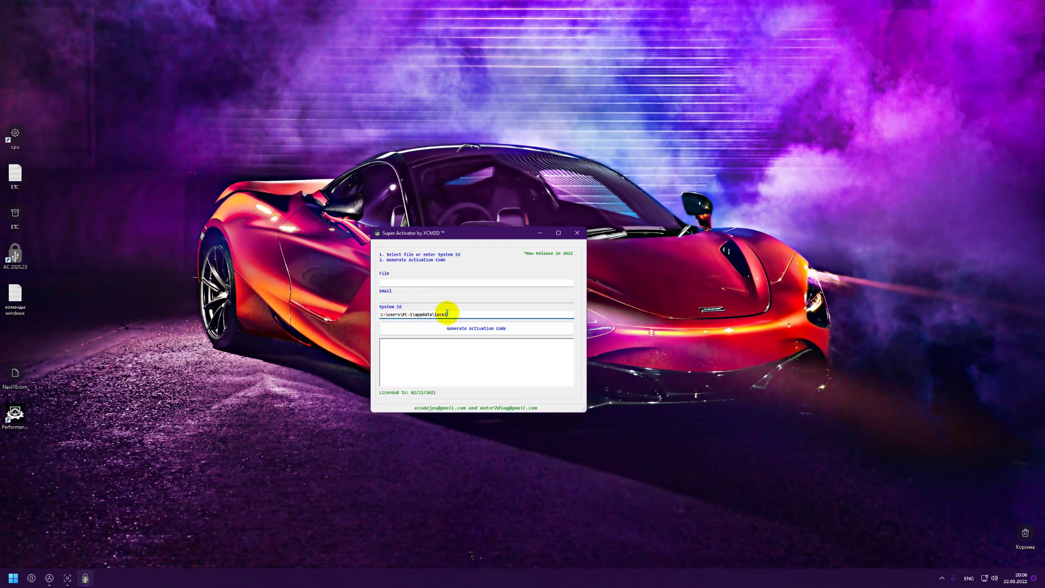
{"action": "double_click", "coordinate": [456, 314]}
{"action": "key", "text": "BackSpace"}
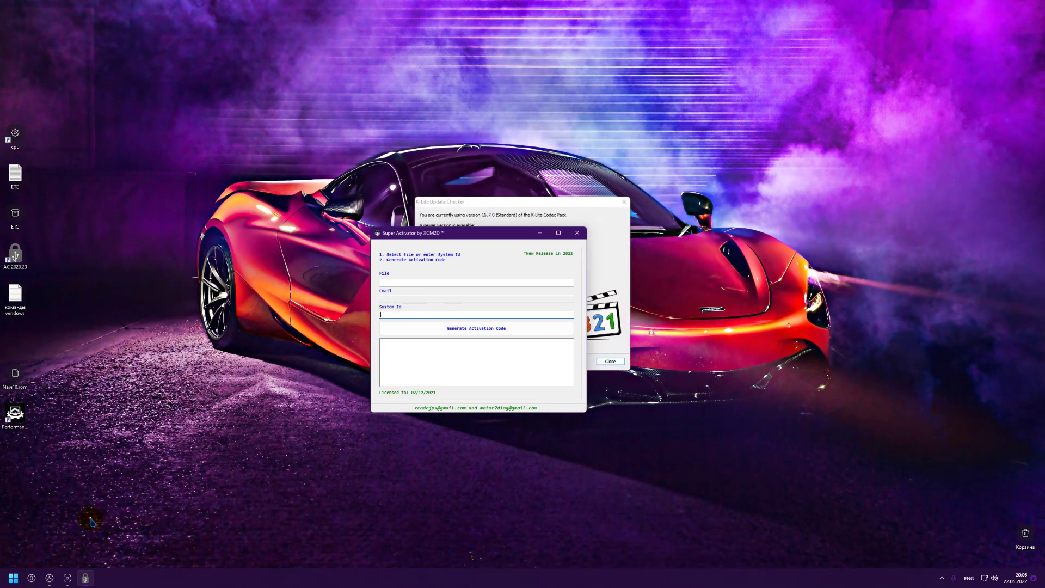
Copy Autocom's System Identification into the activator's System Id and generate the activation code.
{"action": "left_click", "coordinate": [49, 579]}
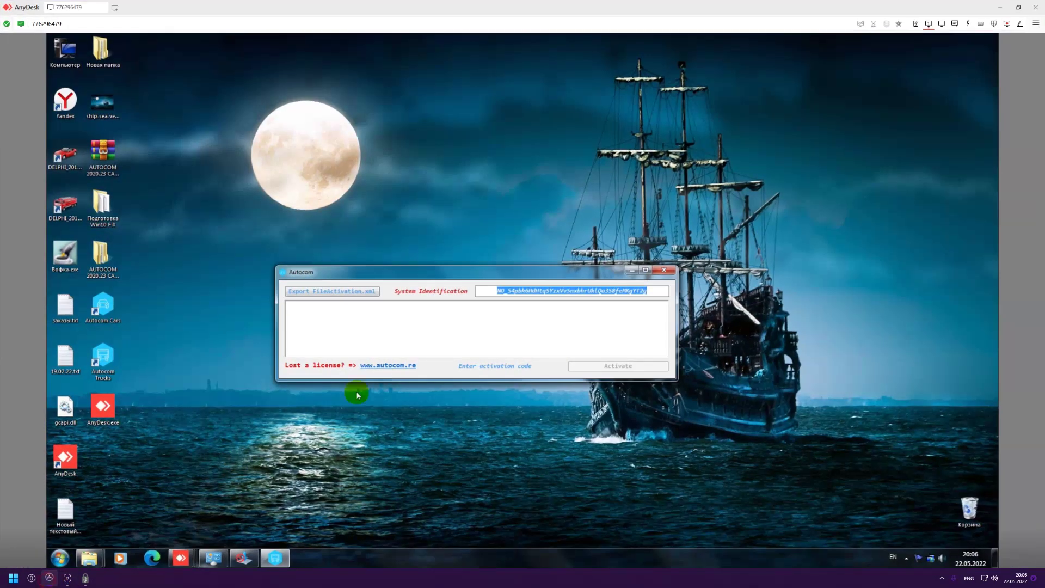
{"action": "left_click", "coordinate": [544, 294]}
{"action": "key", "text": "ctrl+c"}
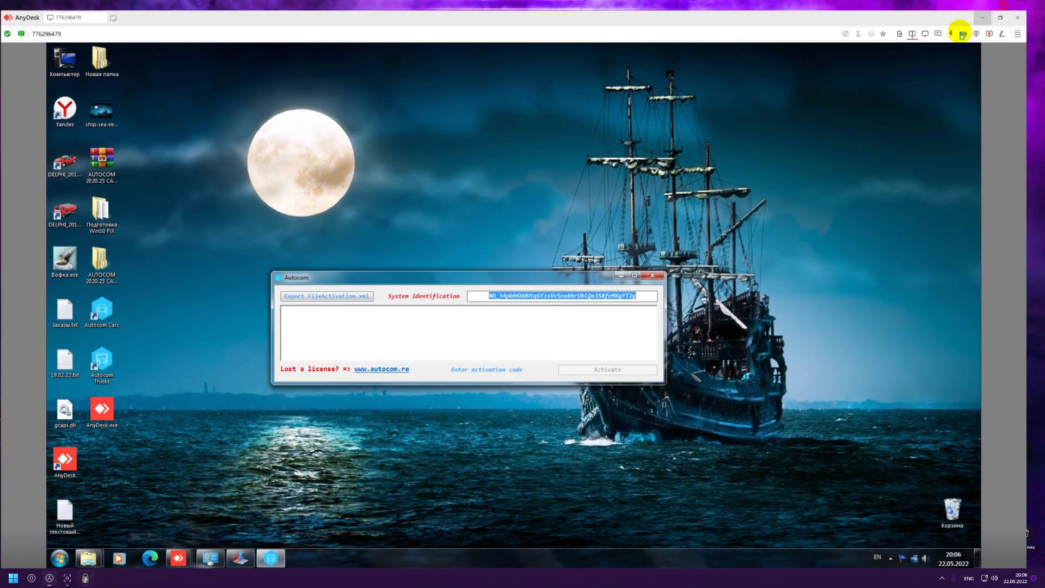
{"action": "left_click", "coordinate": [1000, 7]}
{"action": "key", "text": "ctrl+v"}
{"action": "left_click", "coordinate": [467, 329]}
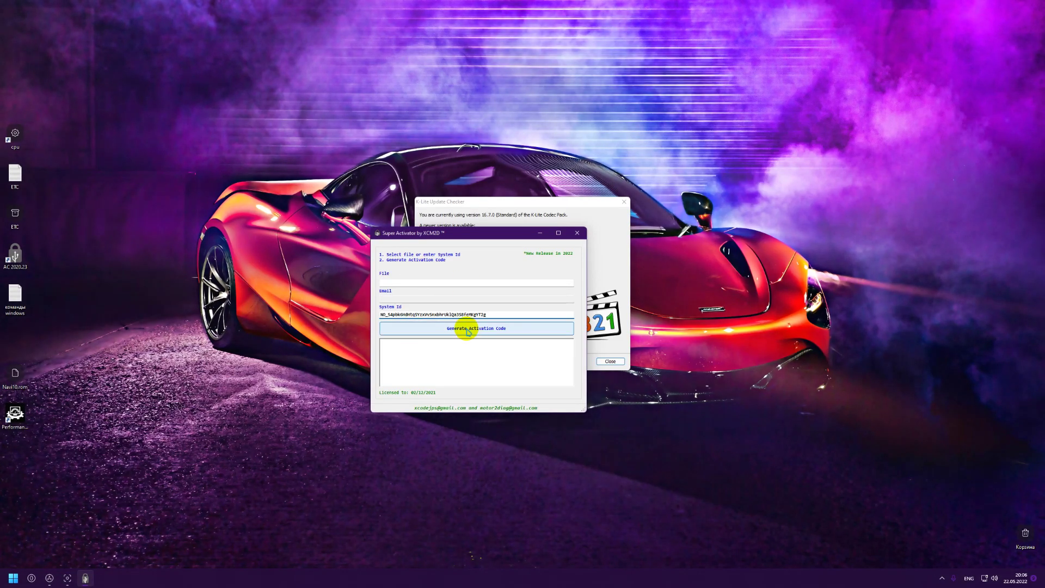
{"action": "key", "text": "ctrl+a"}
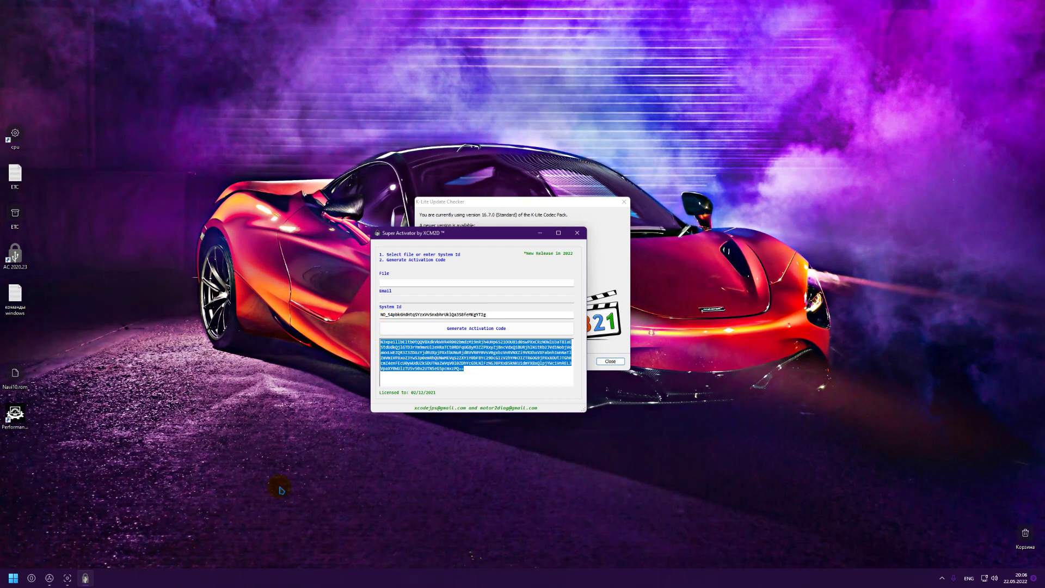
{"action": "left_click", "coordinate": [49, 578]}
{"action": "left_click", "coordinate": [336, 315]}
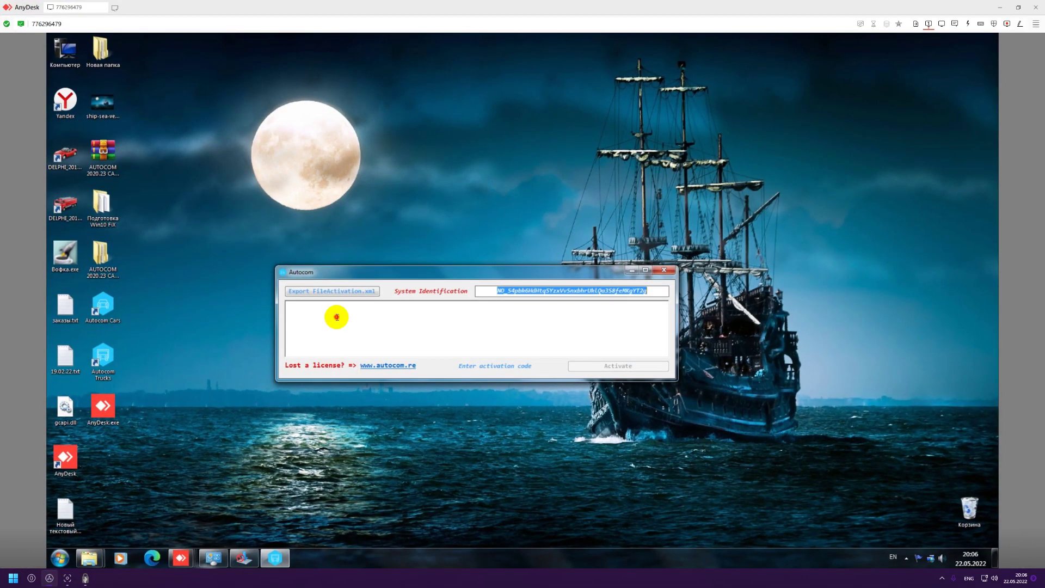
Paste the generated code into Autocom Trucks and activate it so the Release 2020.23 brand list opens.
{"action": "key", "text": "ctrl+v"}
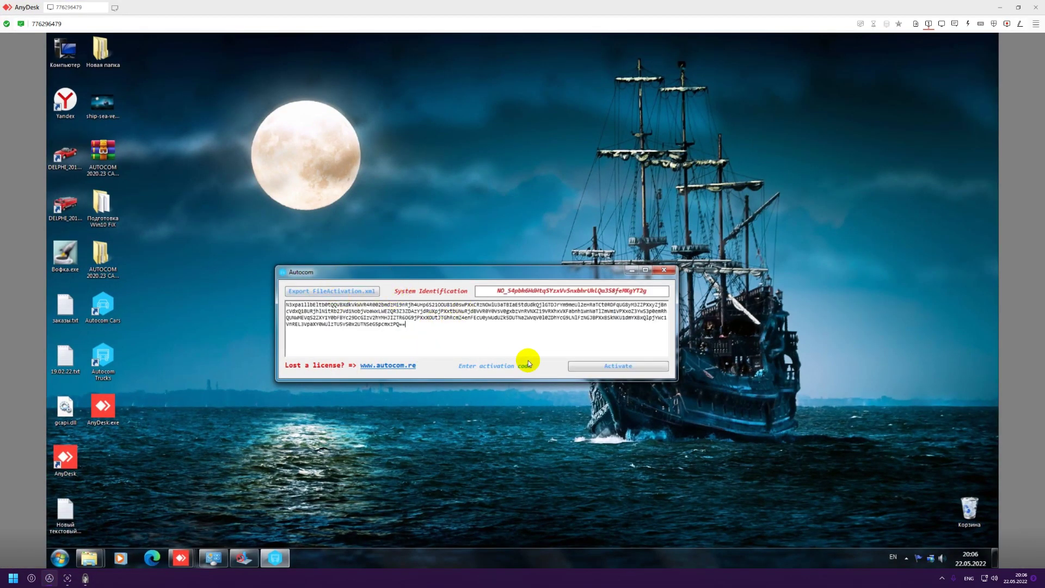
{"action": "left_click", "coordinate": [599, 368]}
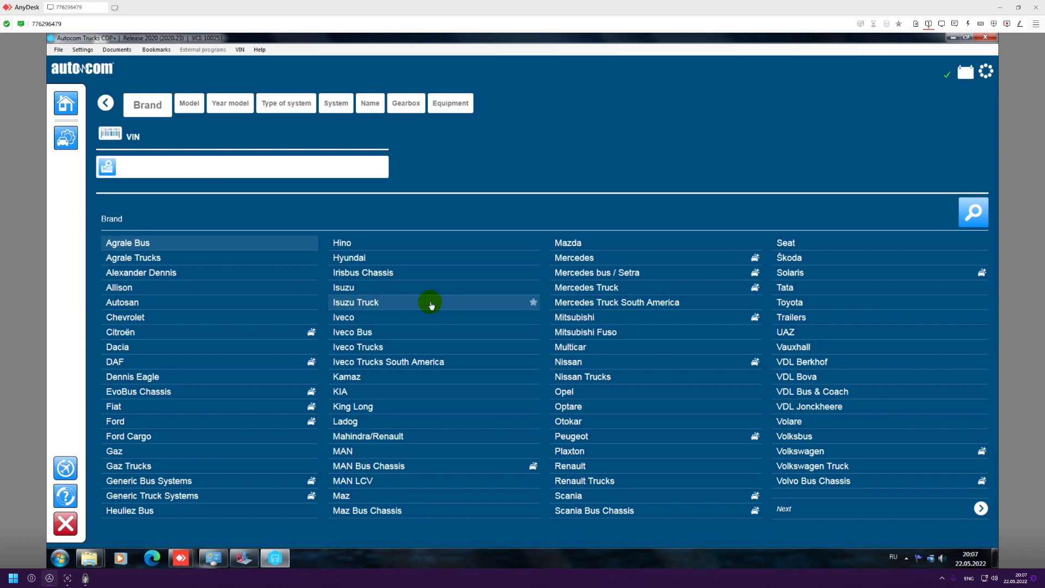
{"action": "left_click", "coordinate": [81, 51]}
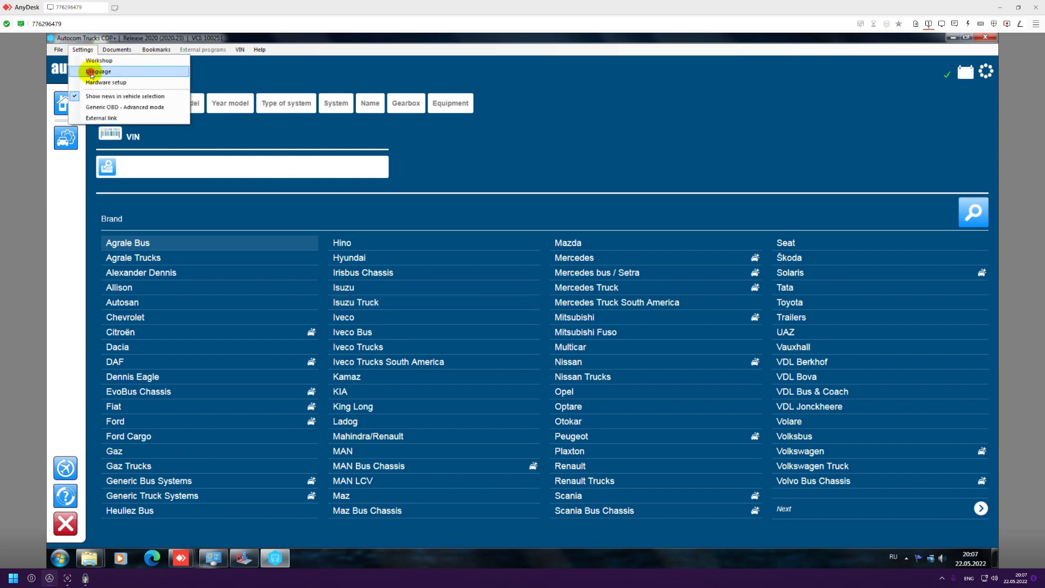
Switch the Autocom Trucks interface language to Russian.
{"action": "left_click", "coordinate": [89, 71]}
{"action": "left_click_drag", "start_coordinate": [723, 233], "coordinate": [723, 357]}
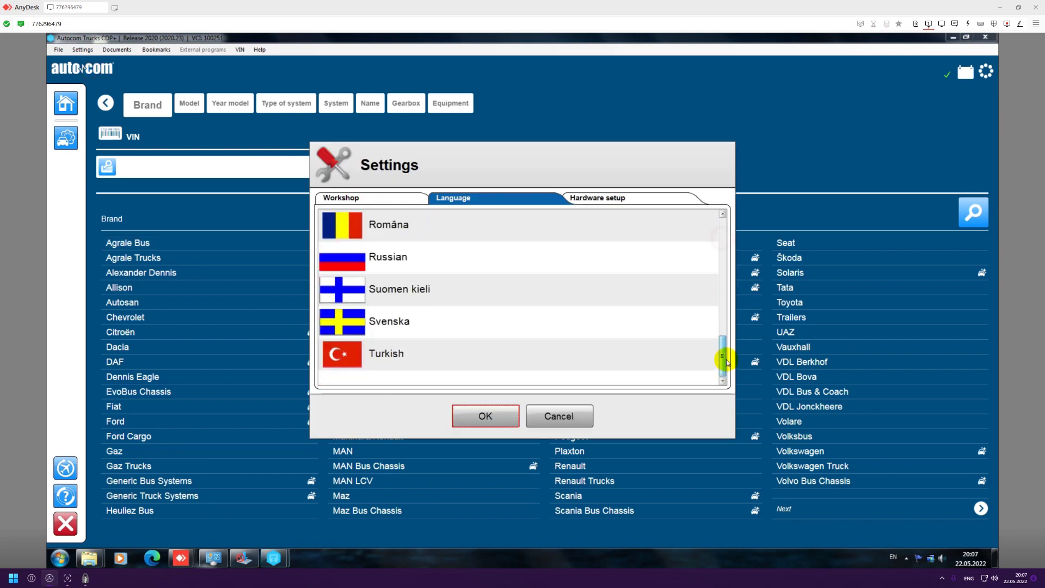
{"action": "left_click", "coordinate": [411, 266]}
{"action": "left_click", "coordinate": [484, 417]}
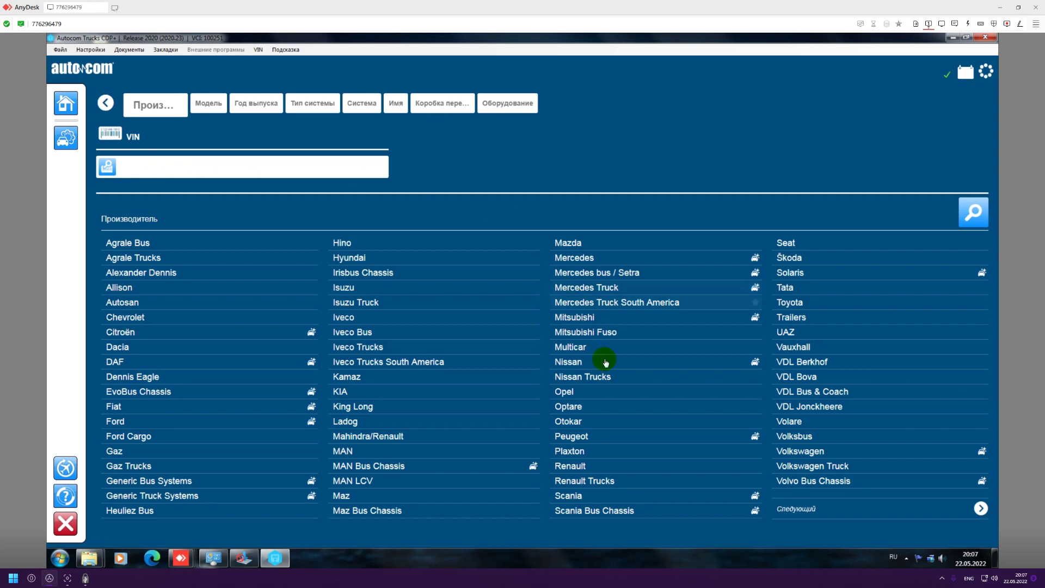
Page back and forth between both manufacturer list pages, then close Autocom Trucks.
{"action": "left_click", "coordinate": [956, 510]}
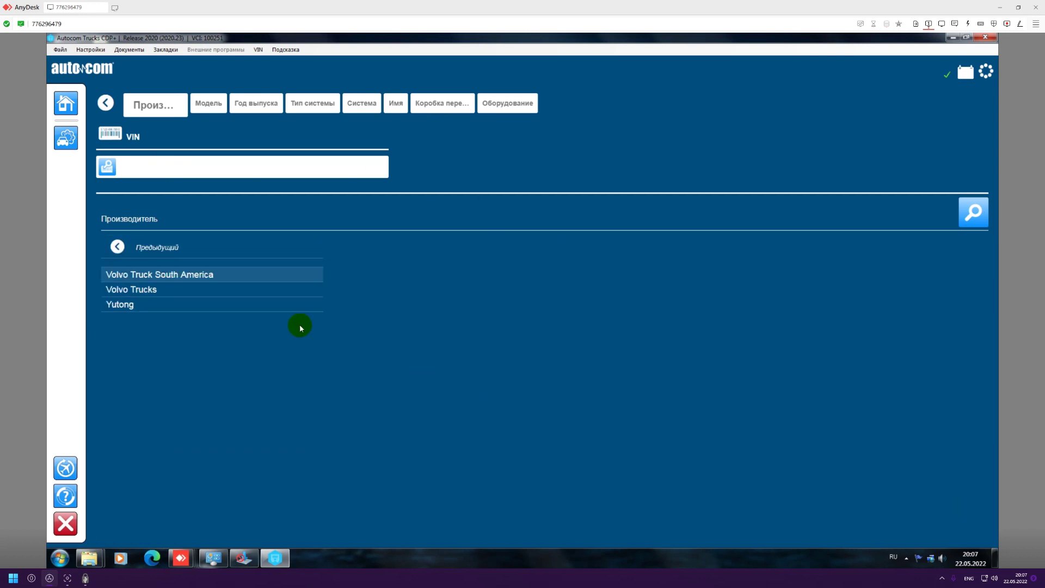
{"action": "left_click", "coordinate": [125, 246]}
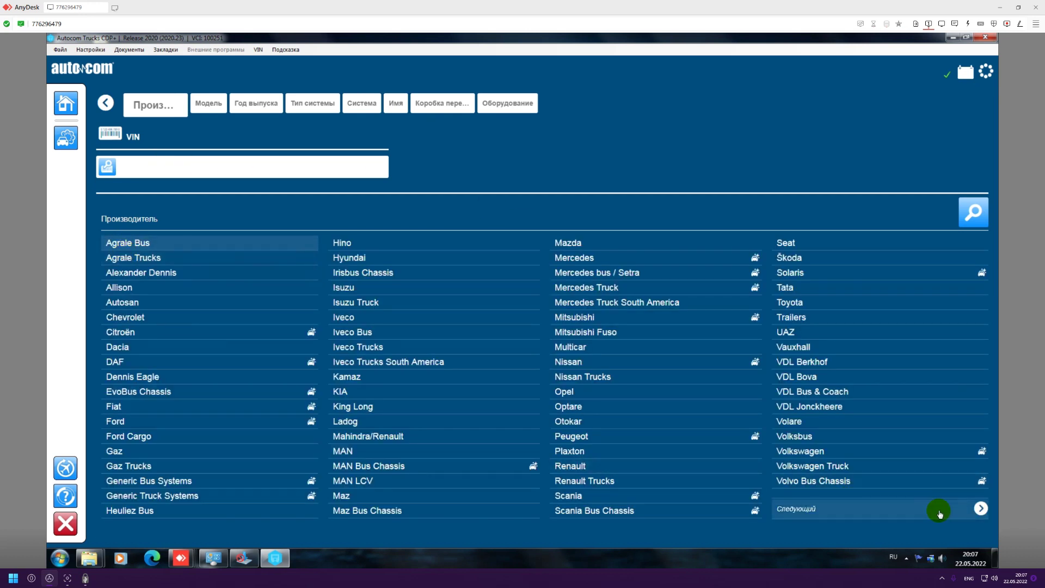
{"action": "left_click", "coordinate": [937, 509]}
{"action": "left_click", "coordinate": [150, 249]}
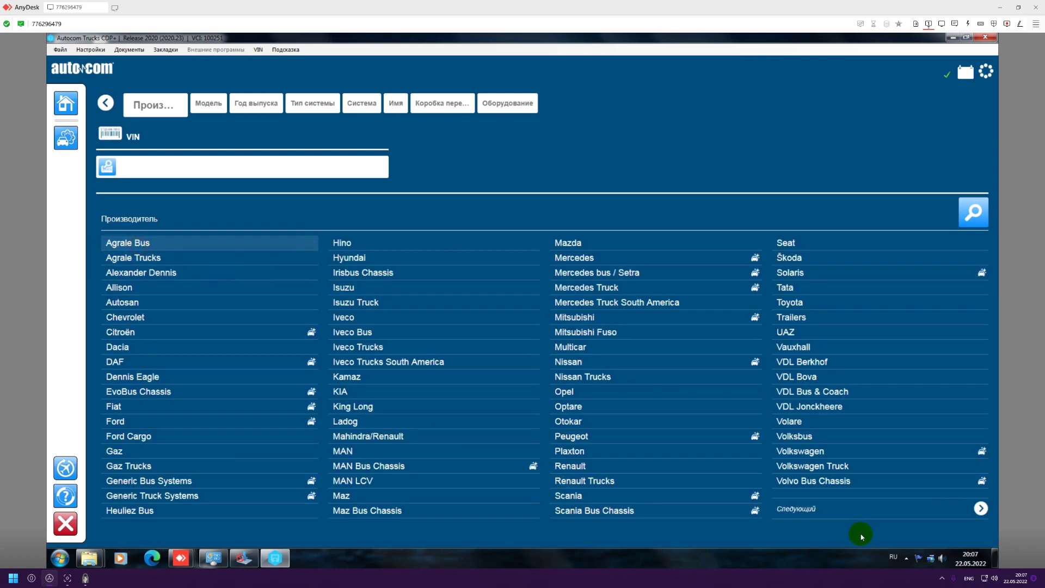
{"action": "left_click", "coordinate": [869, 508]}
{"action": "left_click", "coordinate": [147, 247]}
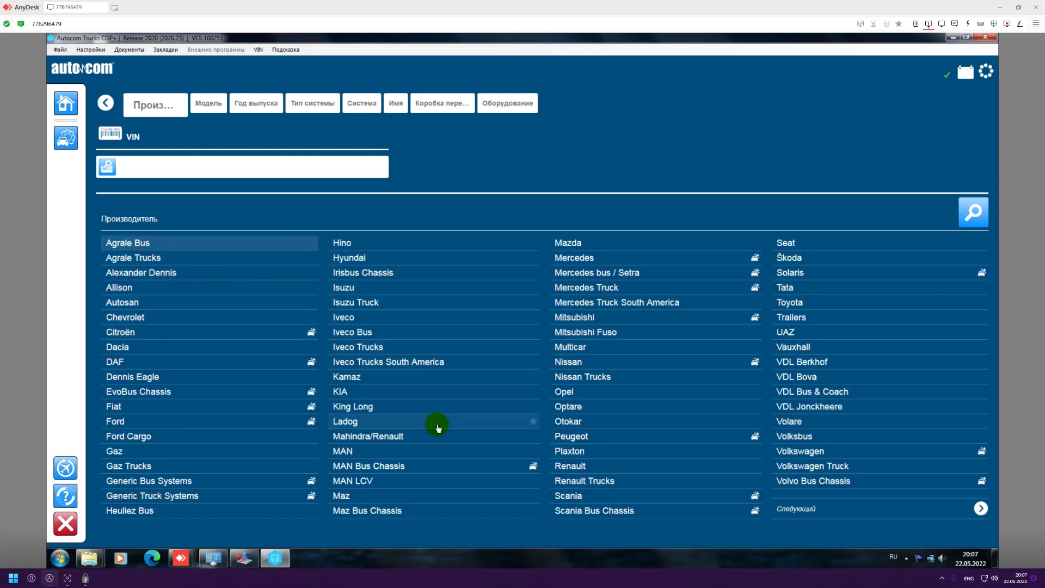
{"action": "left_click", "coordinate": [871, 512]}
{"action": "left_click", "coordinate": [130, 253]}
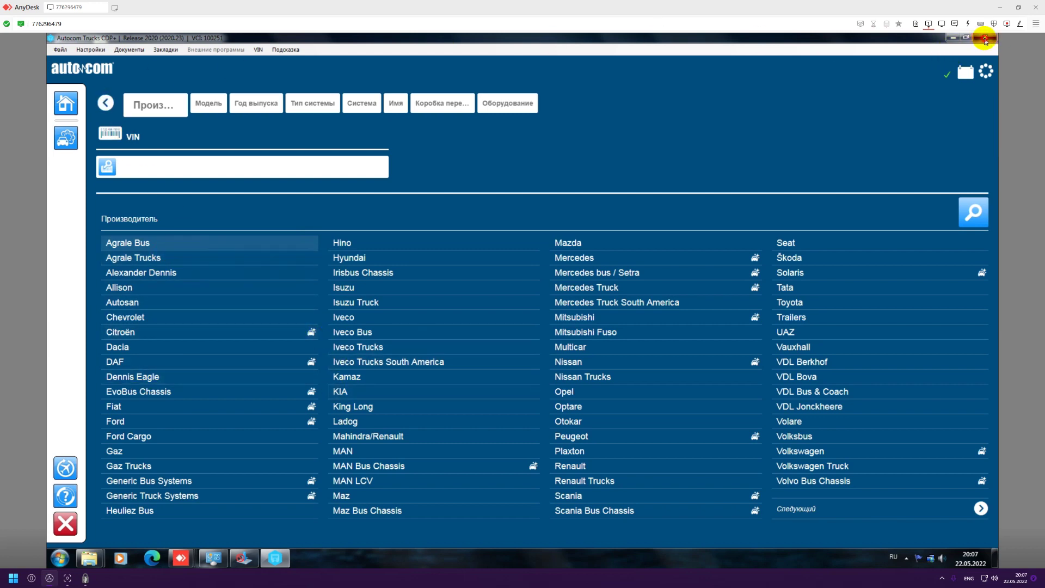
{"action": "left_click", "coordinate": [985, 39]}
Confirm quitting Autocom Trucks and launch Autocom Cars as administrator.
{"action": "left_click", "coordinate": [467, 306]}
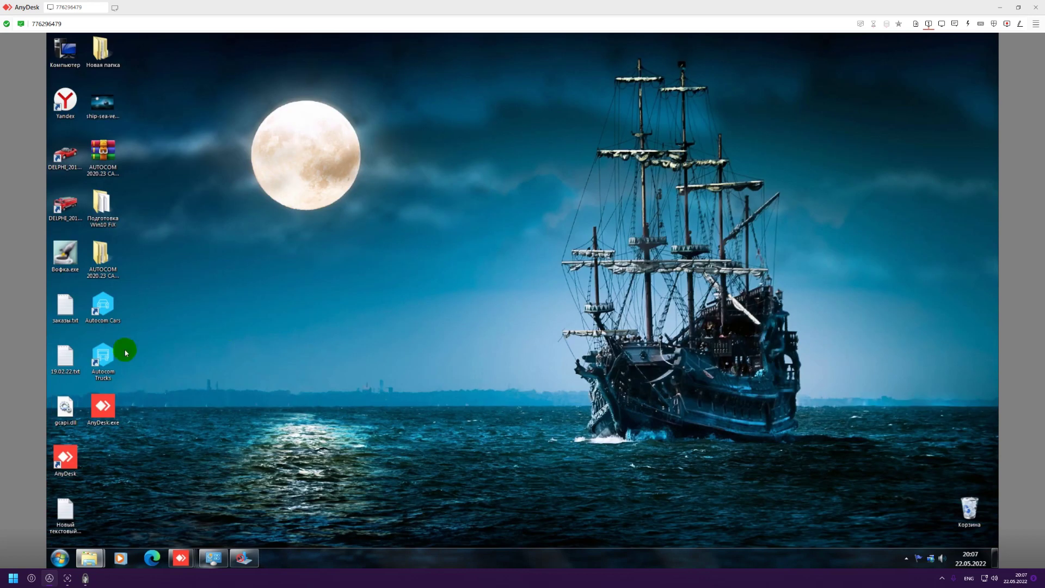
{"action": "right_click", "coordinate": [97, 307]}
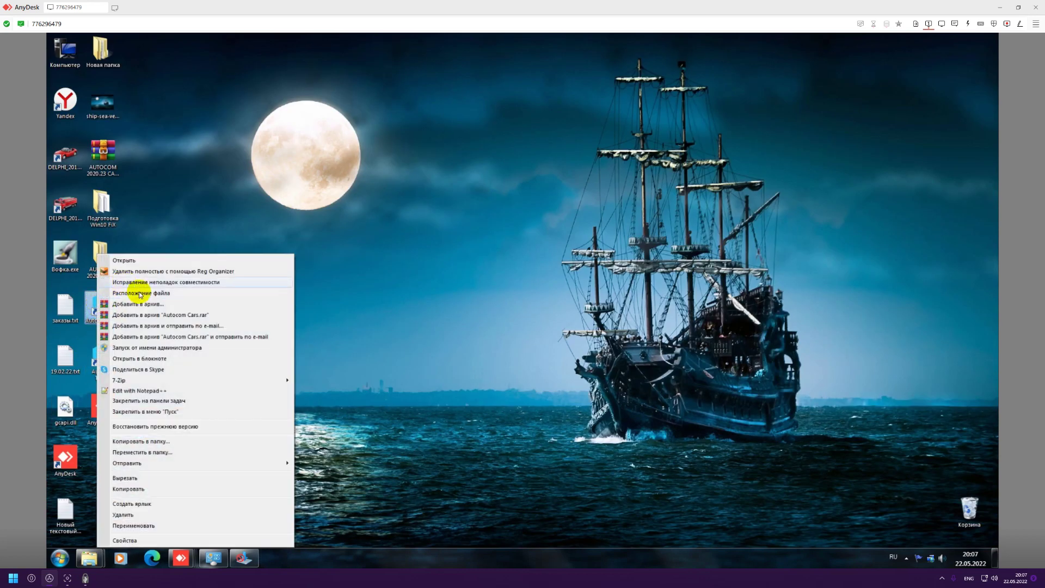
{"action": "left_click", "coordinate": [148, 348]}
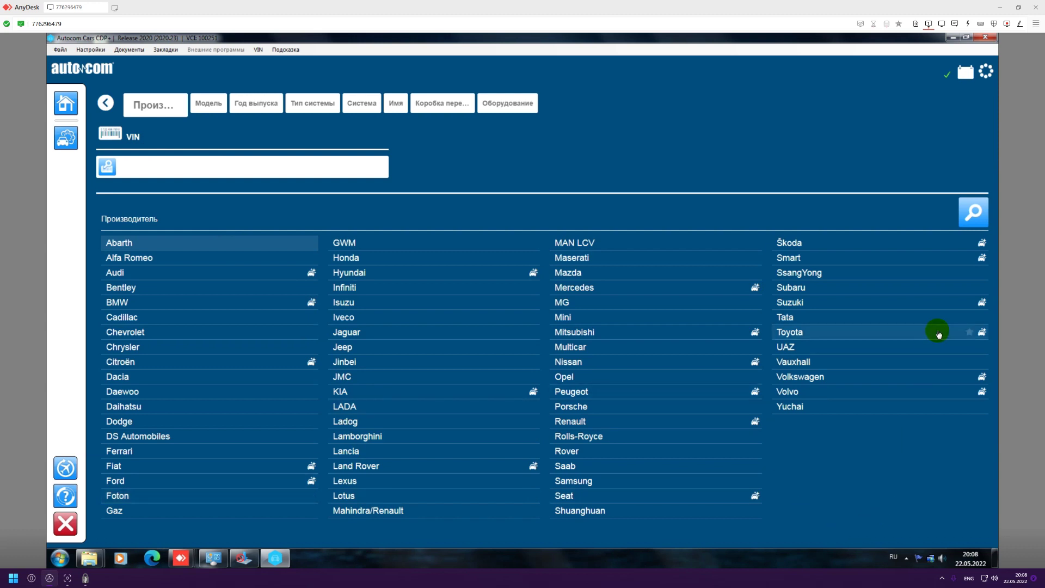
Cancel the hardware setup settings without saving, then quit Autocom Cars with Да.
{"action": "left_click", "coordinate": [91, 49]}
{"action": "left_click", "coordinate": [106, 84]}
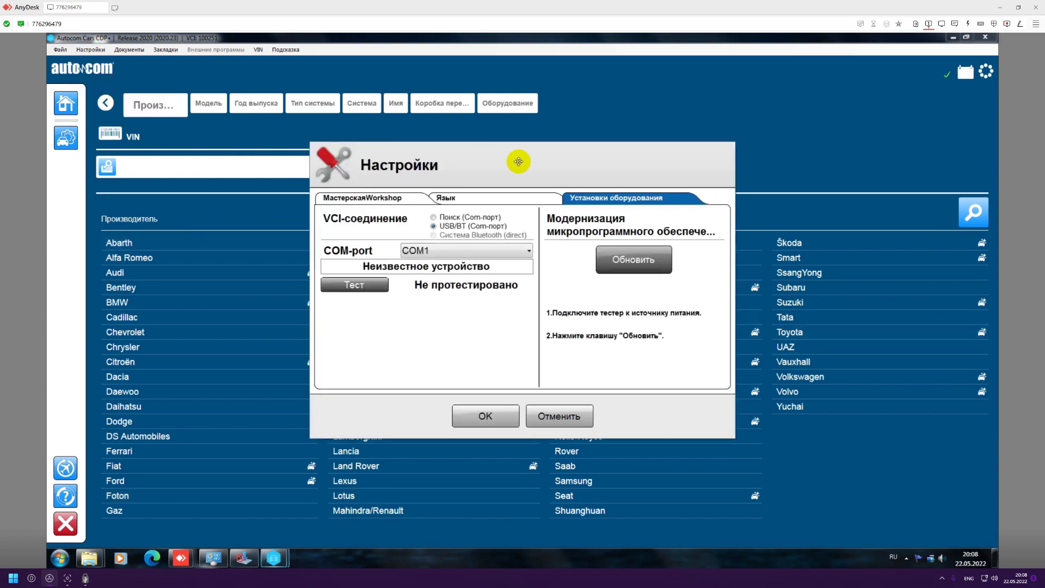
{"action": "left_click", "coordinate": [549, 419]}
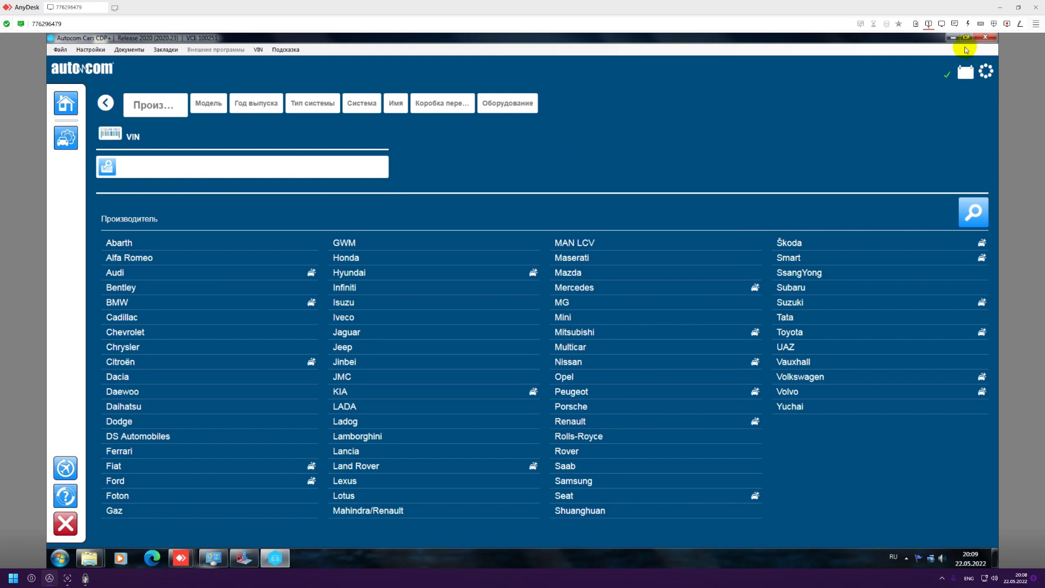
{"action": "left_click", "coordinate": [985, 37]}
{"action": "left_click", "coordinate": [491, 311]}
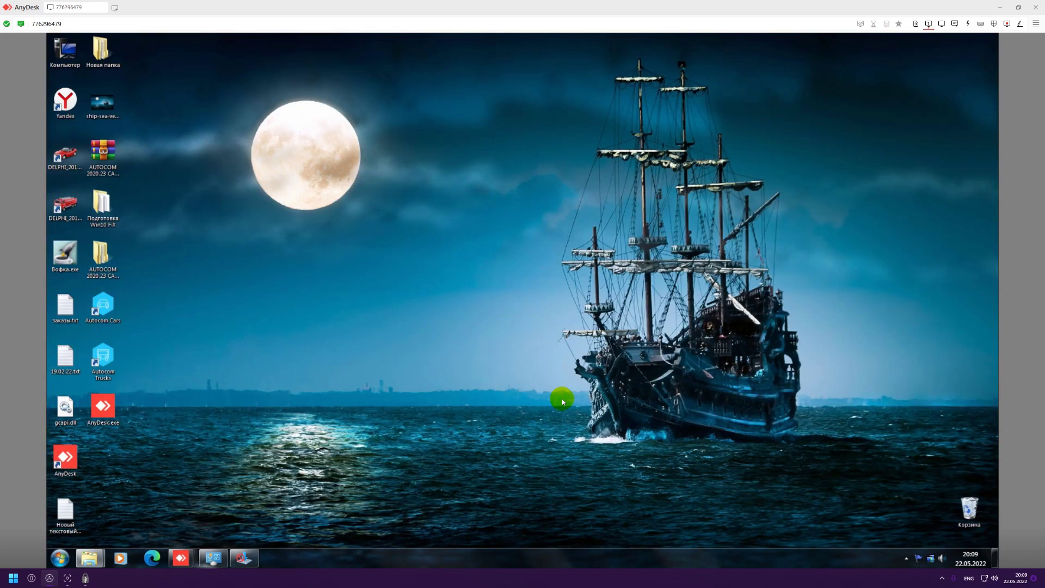
Browse the desktop AUTOCOM folder into its release subfolder and back from Дополнительно.
{"action": "left_click", "coordinate": [120, 309]}
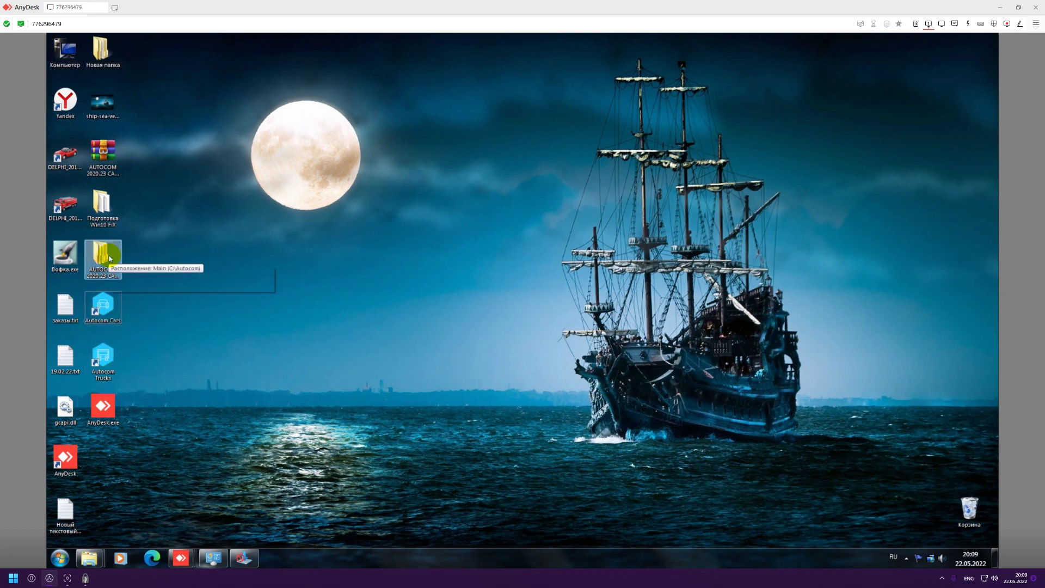
{"action": "double_click", "coordinate": [101, 256]}
{"action": "left_click", "coordinate": [410, 183]}
{"action": "double_click", "coordinate": [409, 182]}
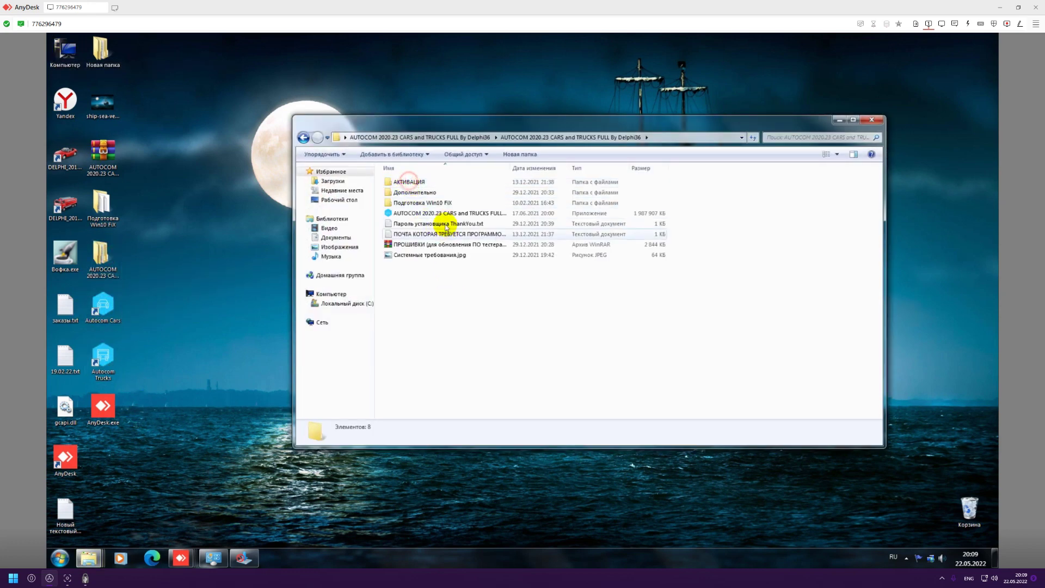
{"action": "double_click", "coordinate": [419, 192]}
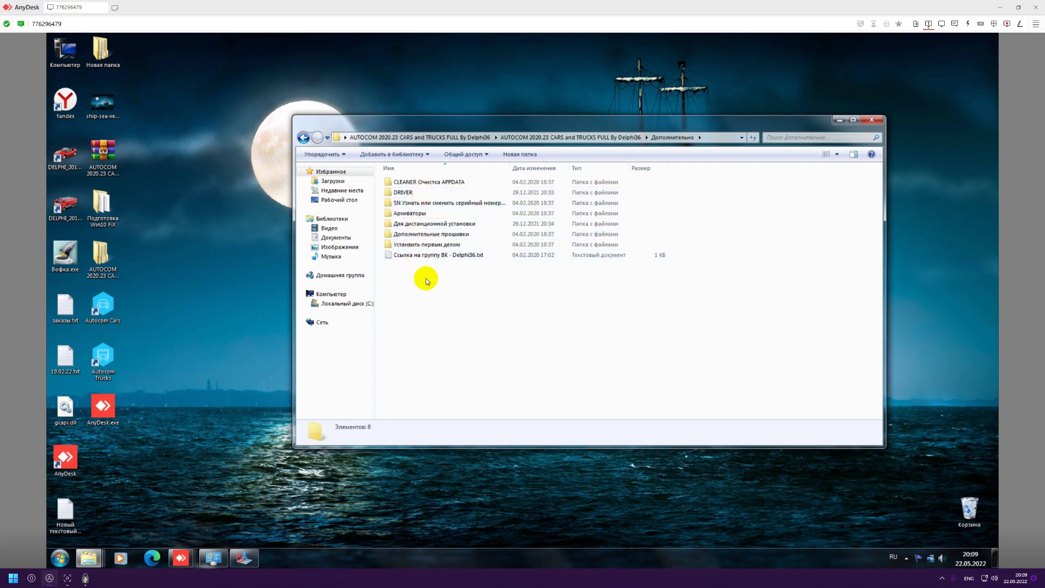
{"action": "key", "text": "BackSpace"}
Extract the password-protected ПРОШИВКИ .7z archive with 7-Zip and open the extracted folder.
{"action": "left_click", "coordinate": [404, 246]}
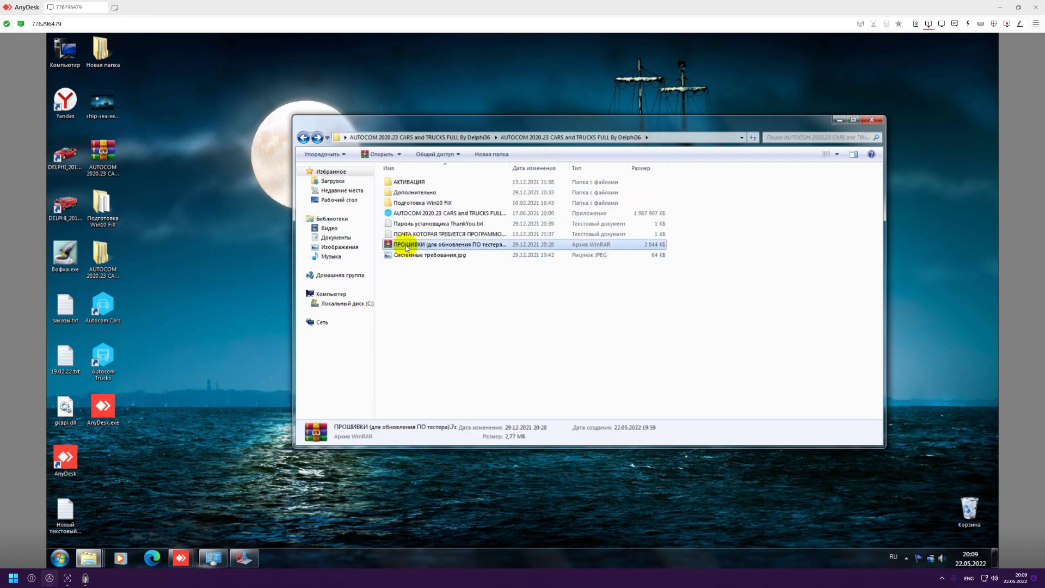
{"action": "right_click", "coordinate": [406, 248]}
{"action": "mouse_move", "coordinate": [594, 330]}
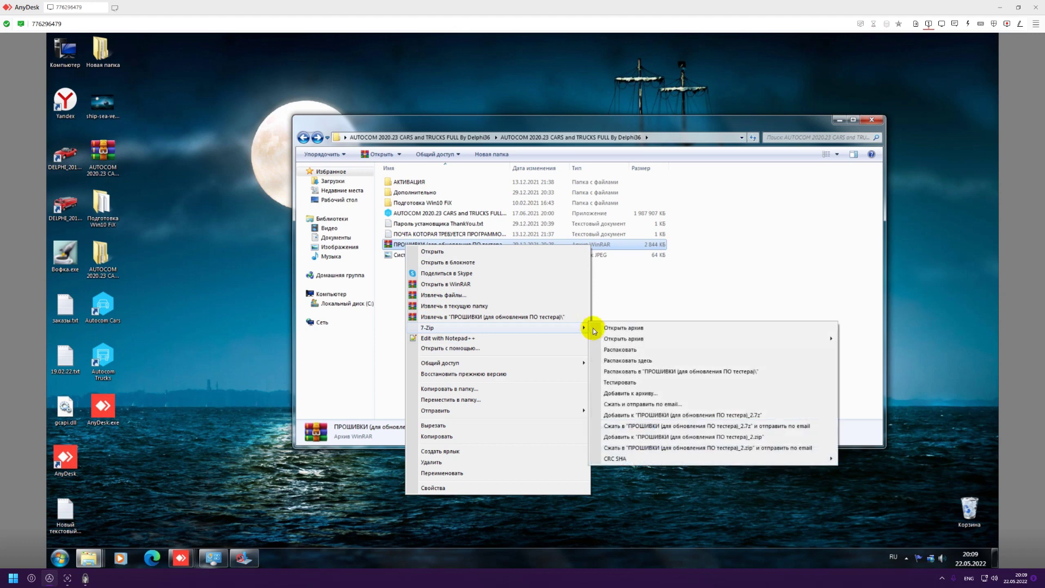
{"action": "left_click", "coordinate": [619, 353]}
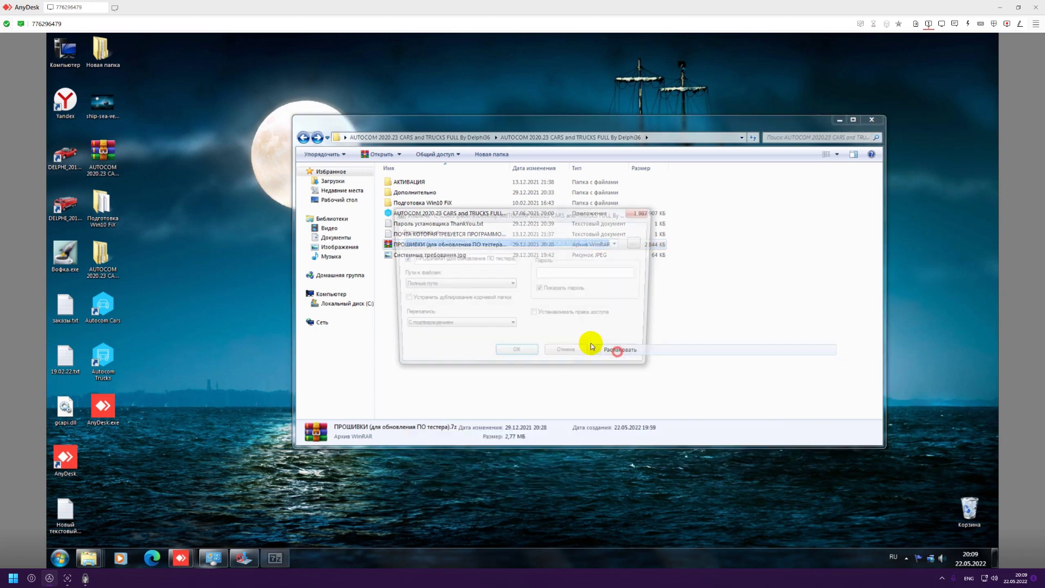
{"action": "left_click", "coordinate": [532, 354]}
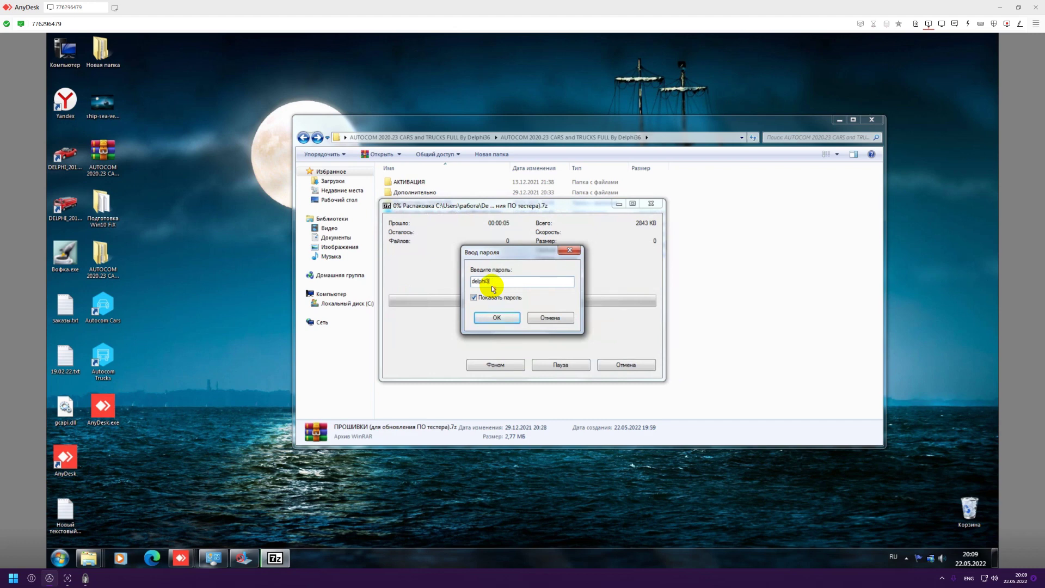
{"action": "key", "text": "Return"}
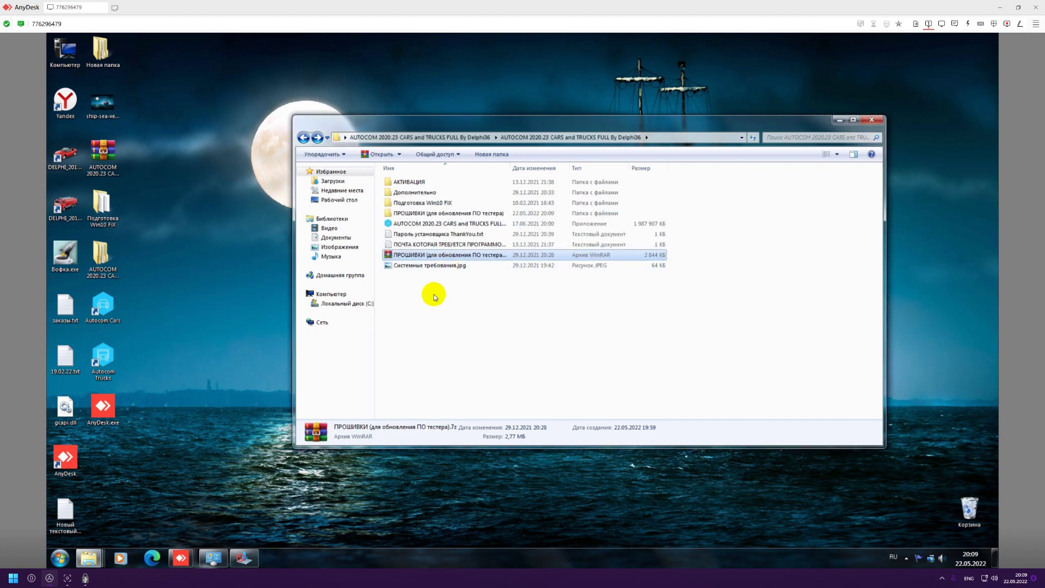
{"action": "double_click", "coordinate": [402, 214]}
Open ПРОШИВКИ > Firmware 3201 and select its 12 files, switching keyboard input to English.
{"action": "double_click", "coordinate": [410, 173]}
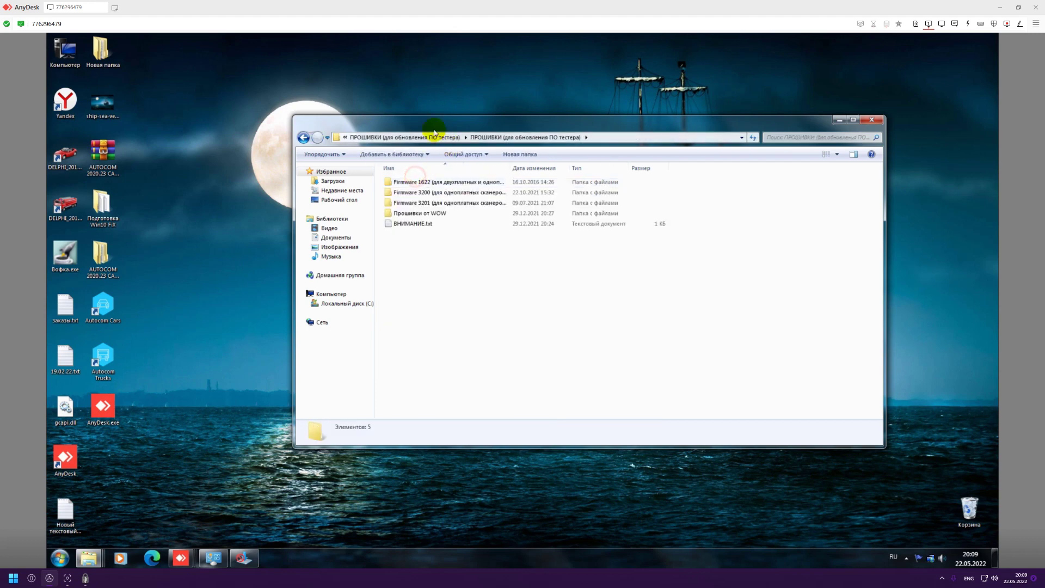
{"action": "left_click_drag", "start_coordinate": [434, 122], "coordinate": [461, 150]}
{"action": "left_click_drag", "start_coordinate": [538, 194], "coordinate": [721, 202]}
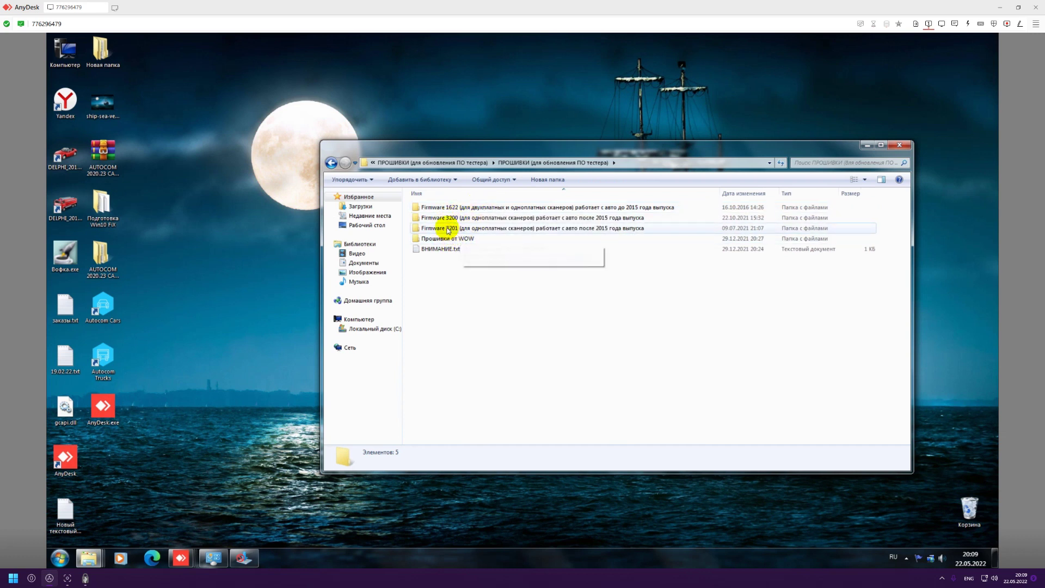
{"action": "double_click", "coordinate": [447, 230]}
{"action": "left_click_drag", "start_coordinate": [541, 354], "coordinate": [493, 218]}
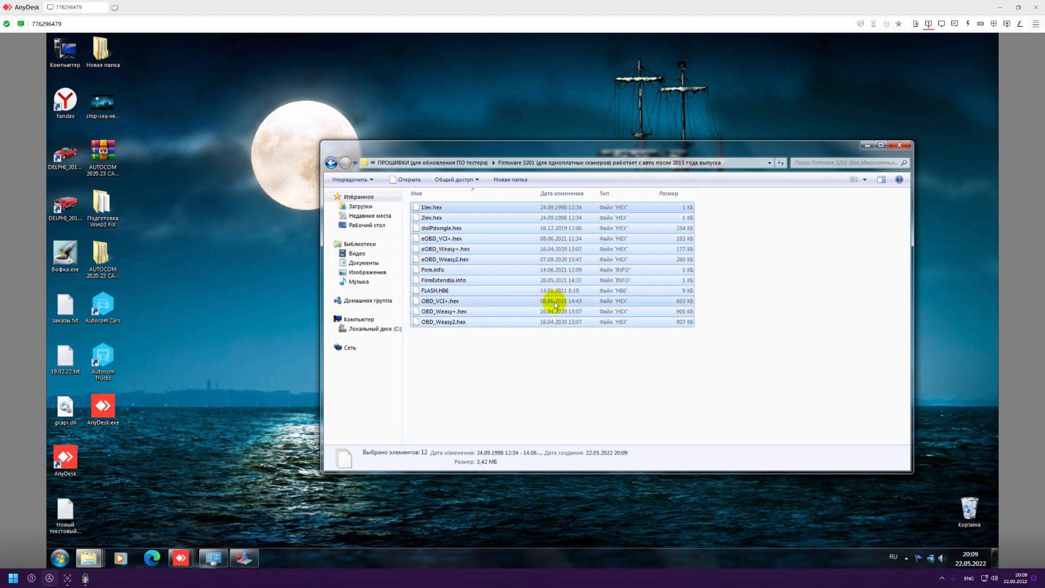
{"action": "left_click", "coordinate": [893, 561]}
{"action": "left_click", "coordinate": [904, 521]}
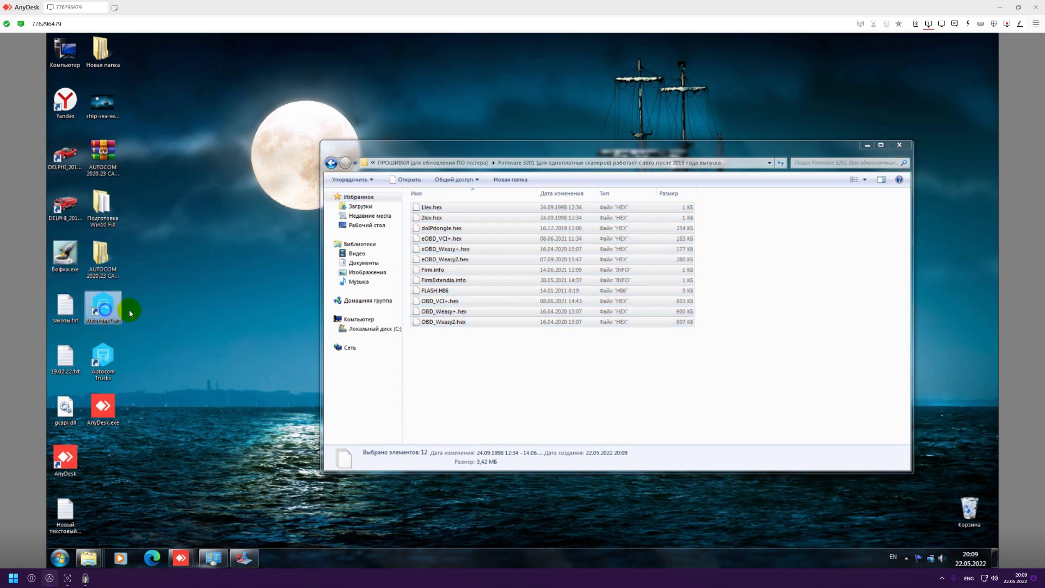
Open C:\Autocom\Firmware via the Autocom Cars shortcut location and delete its eight old files.
{"action": "right_click", "coordinate": [105, 305]}
{"action": "left_click", "coordinate": [142, 282]}
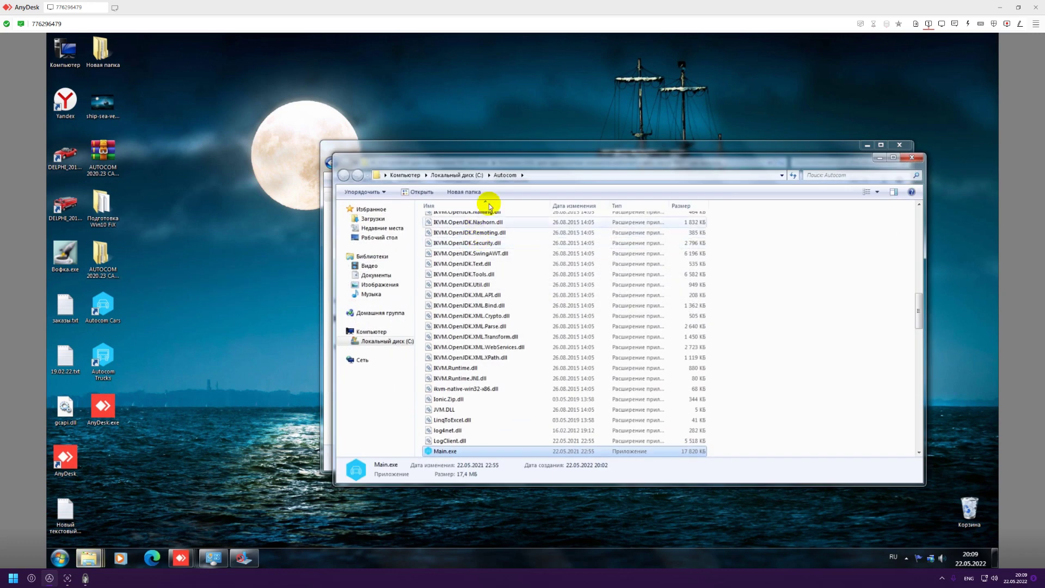
{"action": "scroll", "coordinate": [429, 303], "scroll_direction": "up", "scroll_amount": 15}
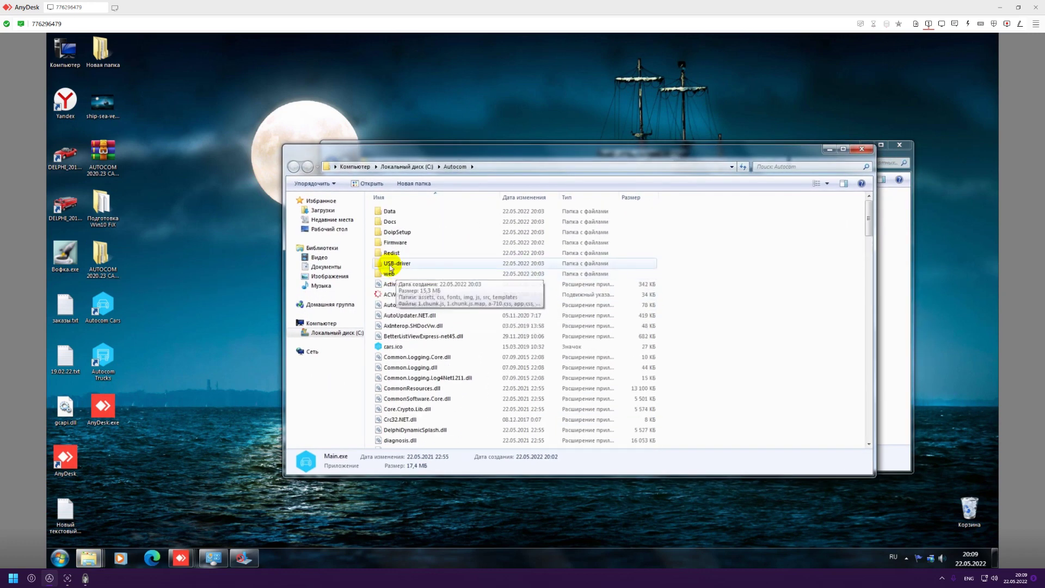
{"action": "double_click", "coordinate": [399, 244]}
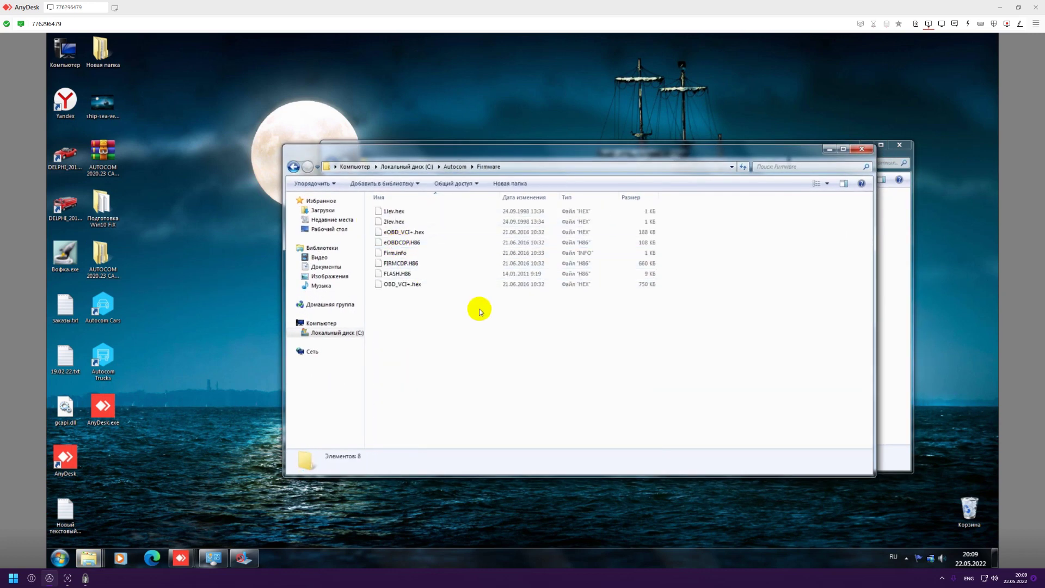
{"action": "left_click_drag", "start_coordinate": [497, 310], "coordinate": [362, 187]}
{"action": "left_click_drag", "start_coordinate": [495, 159], "coordinate": [483, 296]}
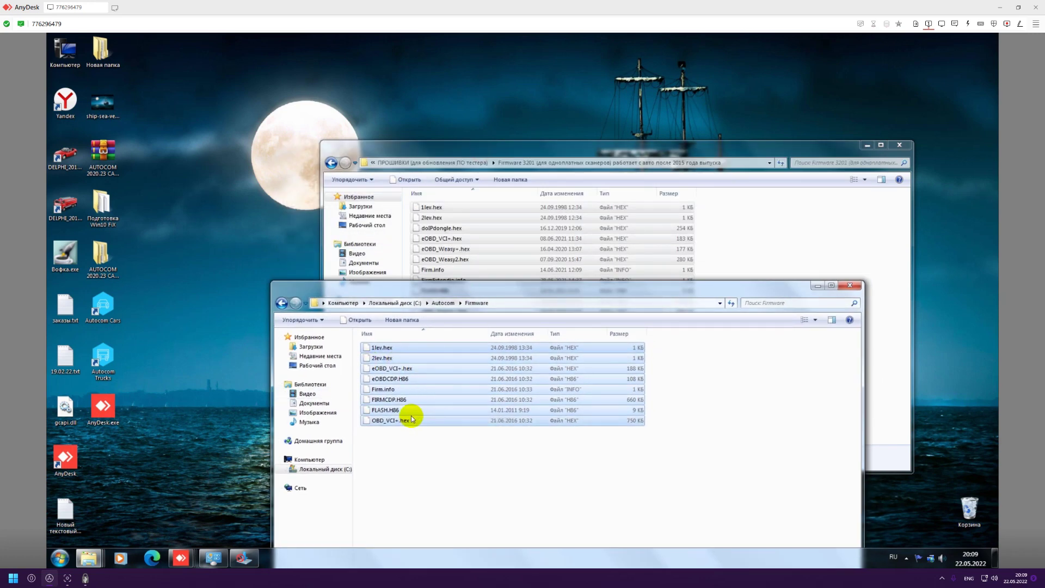
{"action": "key", "text": "Delete"}
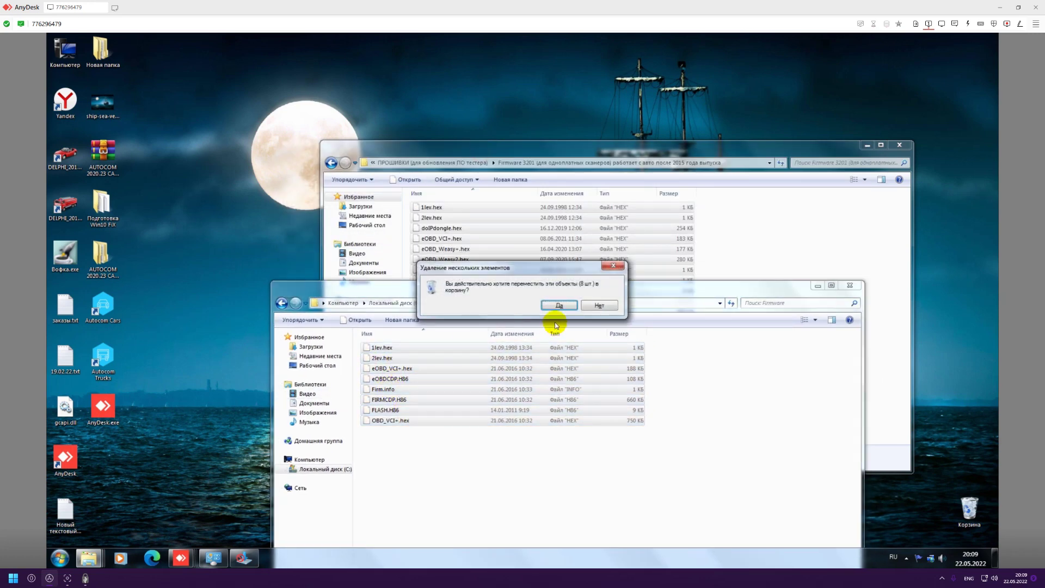
Confirm moving the eight old firmware files to the Recycle Bin.
{"action": "left_click", "coordinate": [555, 326]}
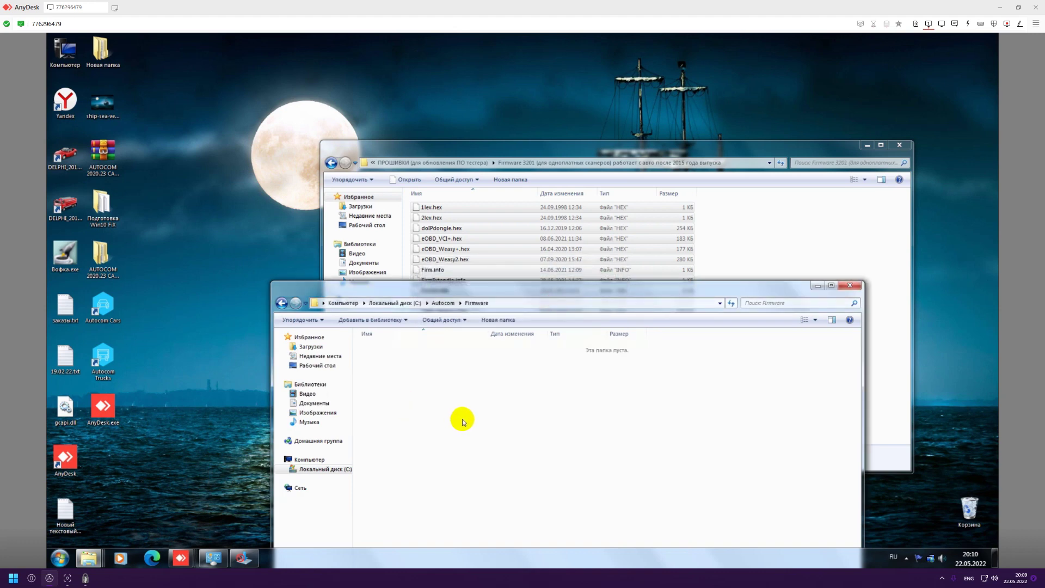
{"action": "left_click_drag", "start_coordinate": [497, 287], "coordinate": [554, 222]}
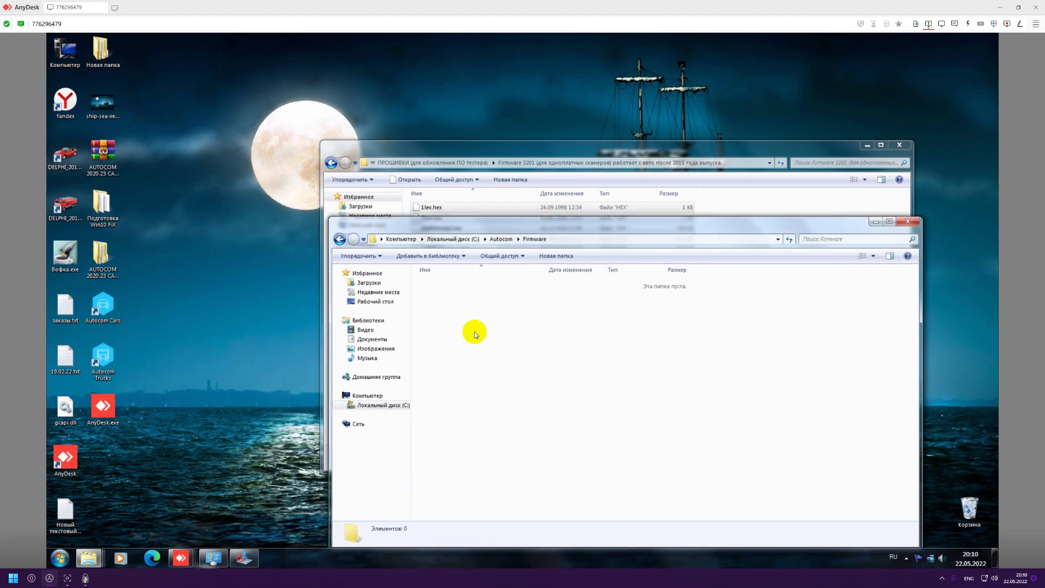
{"action": "left_click_drag", "start_coordinate": [524, 224], "coordinate": [493, 321]}
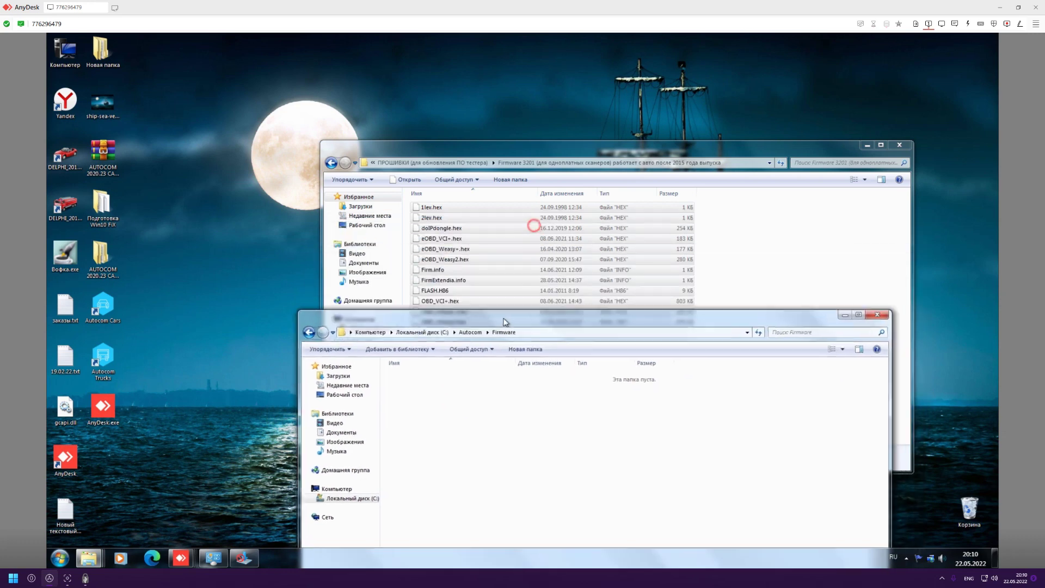
Cut the 12 Firmware 3201 files and paste them into C:\Autocom\Firmware.
{"action": "left_click", "coordinate": [427, 264]}
{"action": "key", "text": "ctrl+a"}
{"action": "right_click", "coordinate": [437, 256]}
{"action": "left_click", "coordinate": [457, 401]}
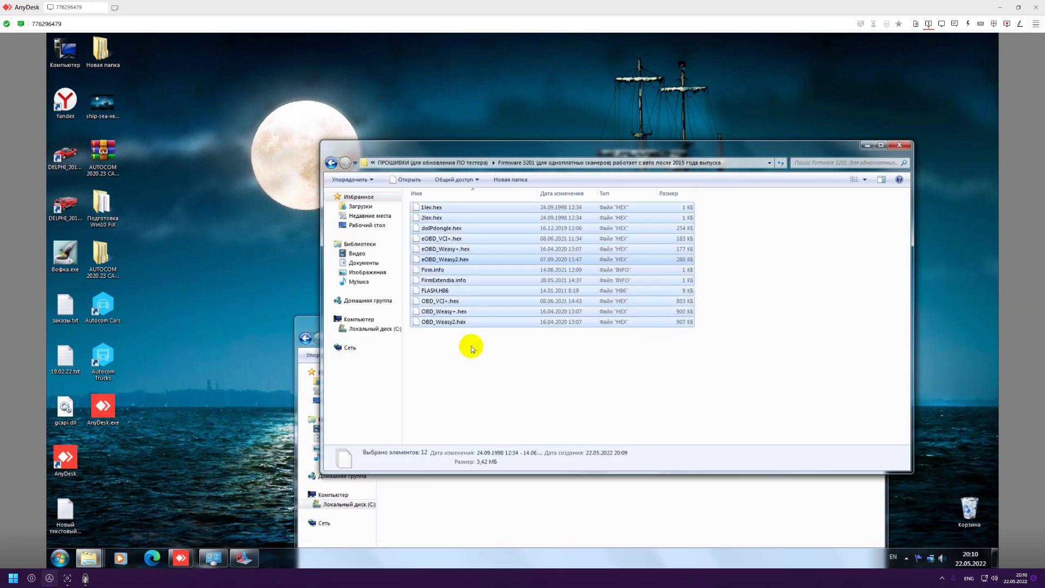
{"action": "right_click", "coordinate": [439, 266]}
{"action": "left_click", "coordinate": [471, 418]}
{"action": "left_click", "coordinate": [440, 505]}
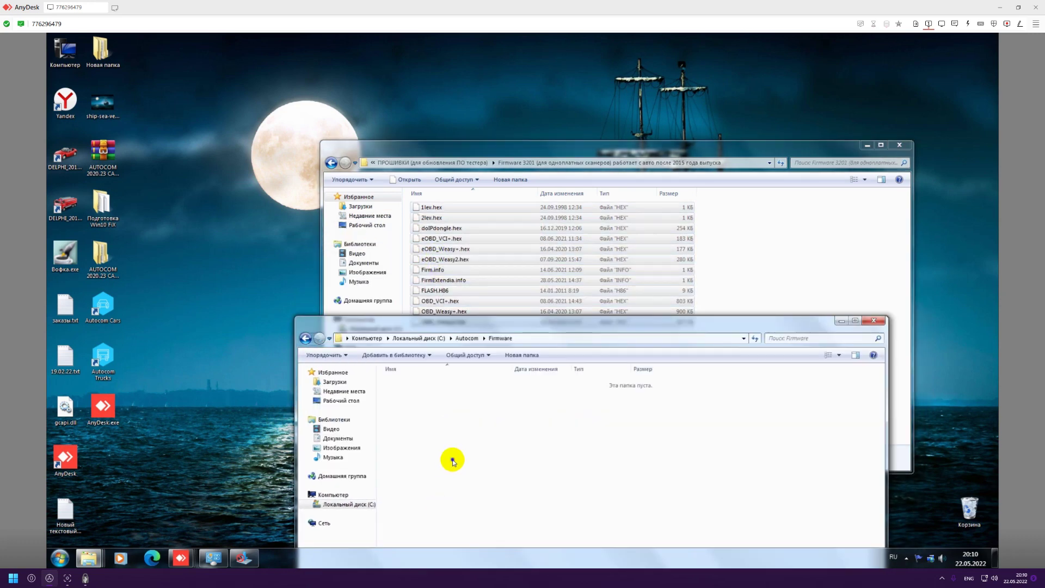
{"action": "right_click", "coordinate": [453, 460]}
{"action": "left_click", "coordinate": [476, 387]}
Close the Firmware 3201 and Firmware Explorer windows.
{"action": "left_click_drag", "start_coordinate": [538, 326], "coordinate": [577, 231]}
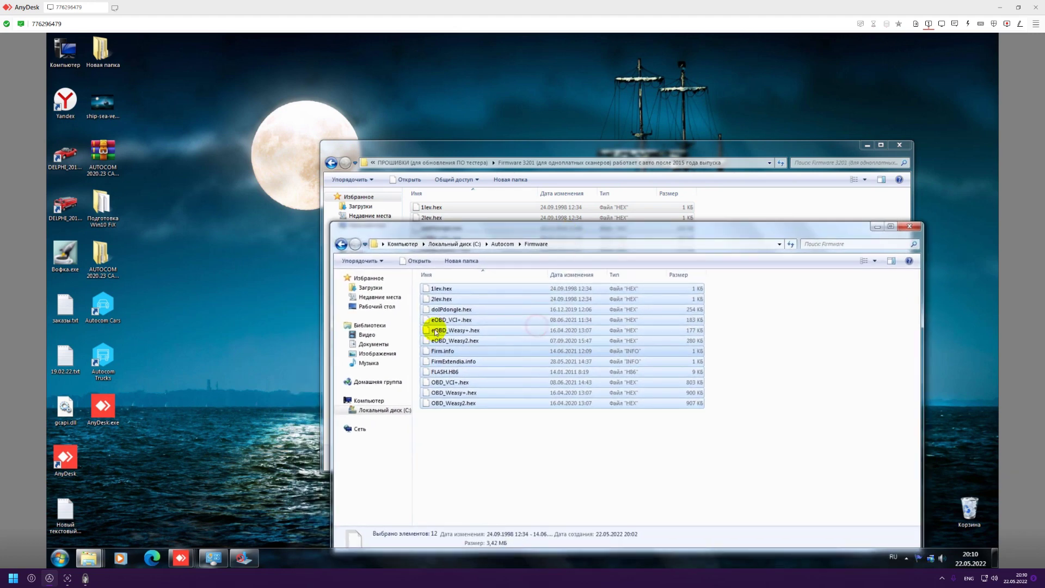
{"action": "left_click", "coordinate": [704, 146]}
{"action": "left_click", "coordinate": [899, 145]}
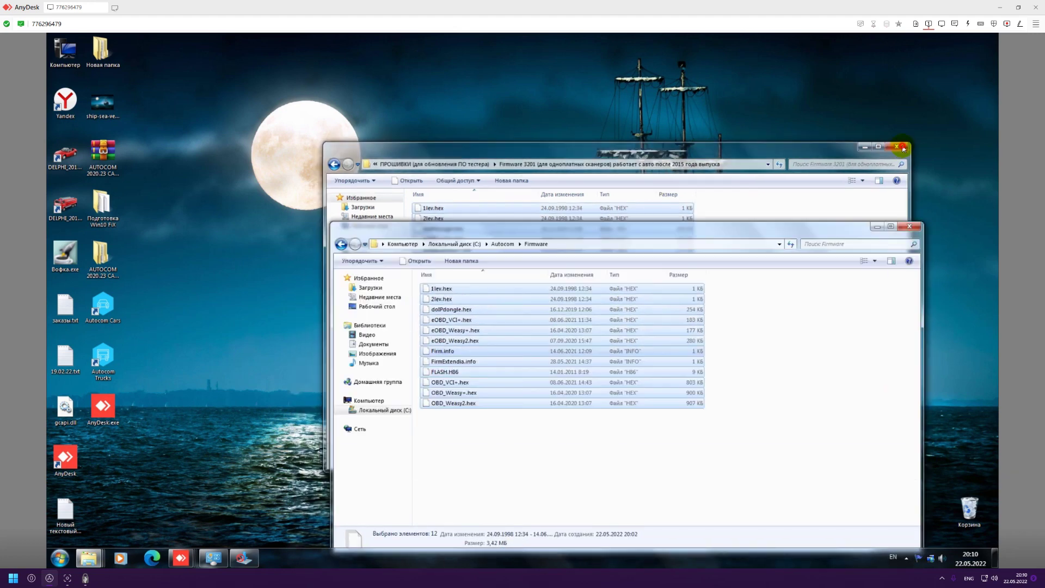
{"action": "left_click_drag", "start_coordinate": [630, 230], "coordinate": [608, 174]}
{"action": "left_click", "coordinate": [519, 344]}
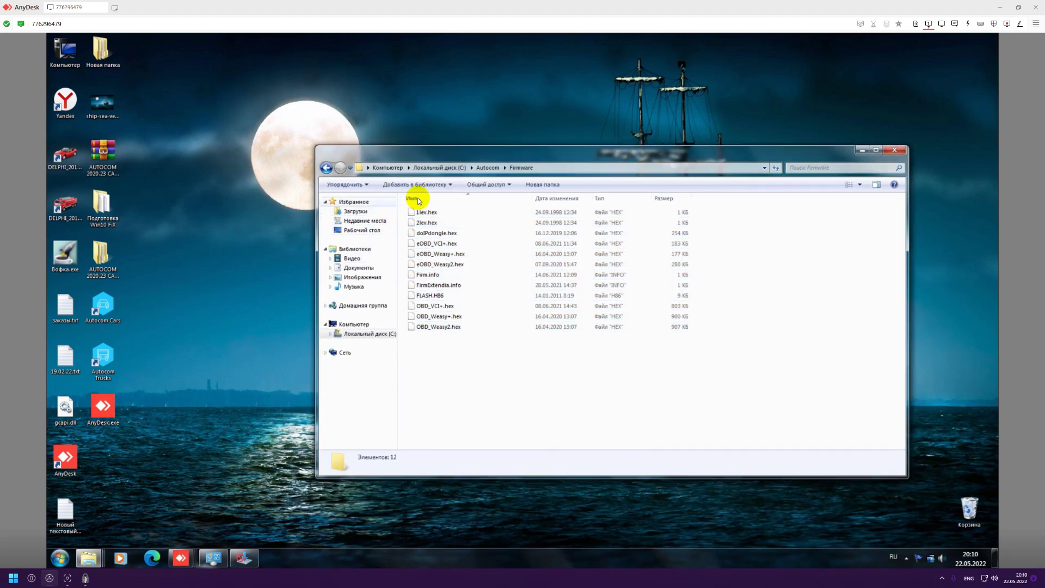
{"action": "left_click", "coordinate": [893, 150]}
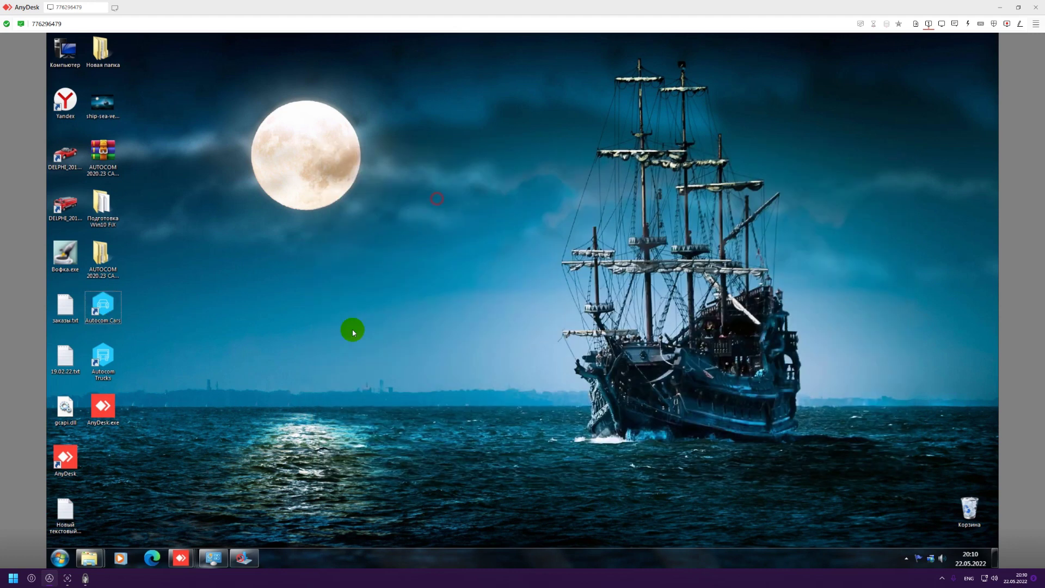